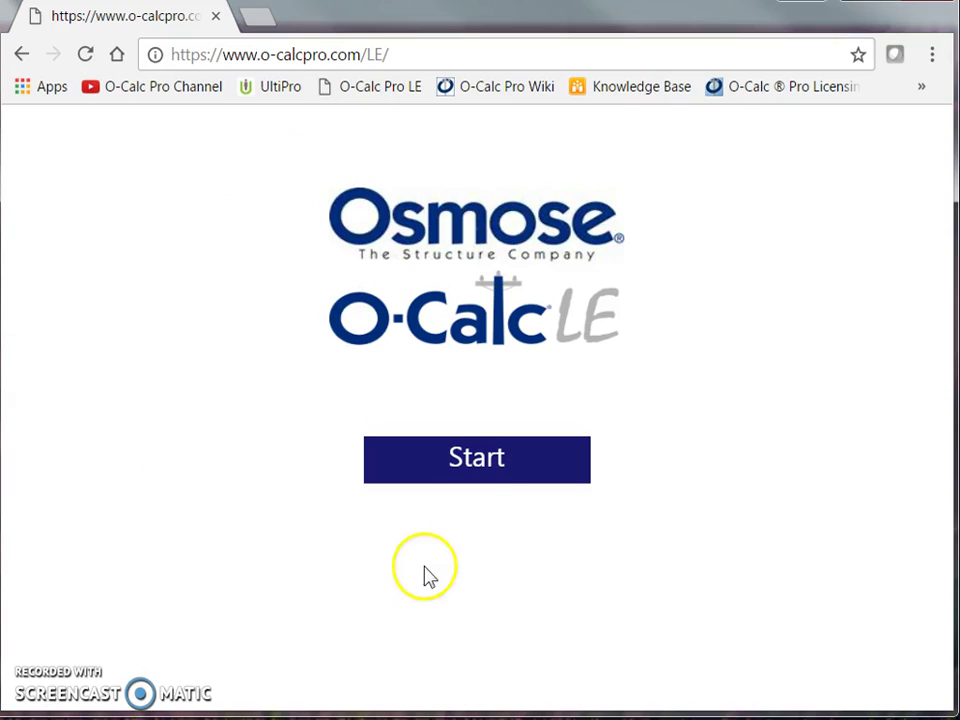
Log in to O-Calc LE, pick Project A, and begin data collection.
{"action": "left_click", "coordinate": [495, 478]}
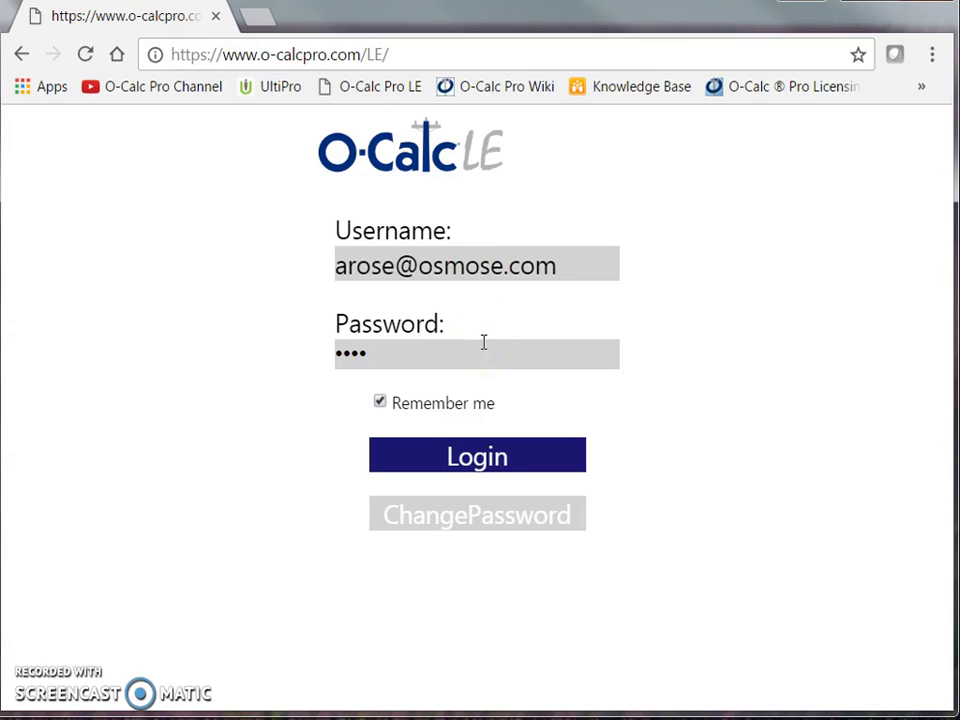
{"action": "left_click", "coordinate": [490, 462]}
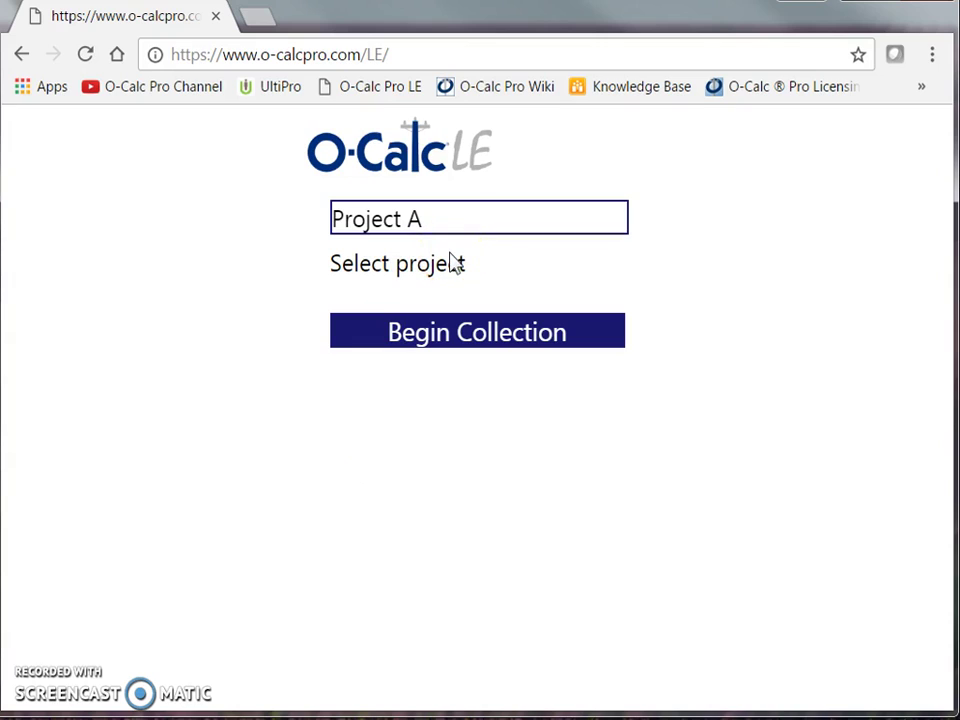
{"action": "left_click", "coordinate": [412, 225]}
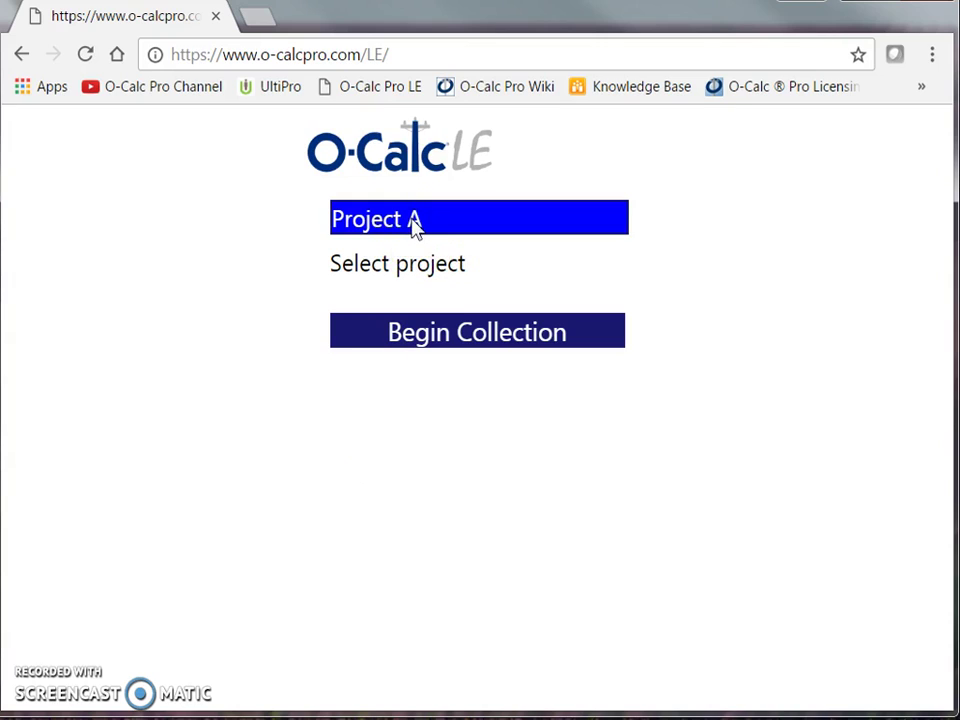
{"action": "left_click", "coordinate": [490, 338]}
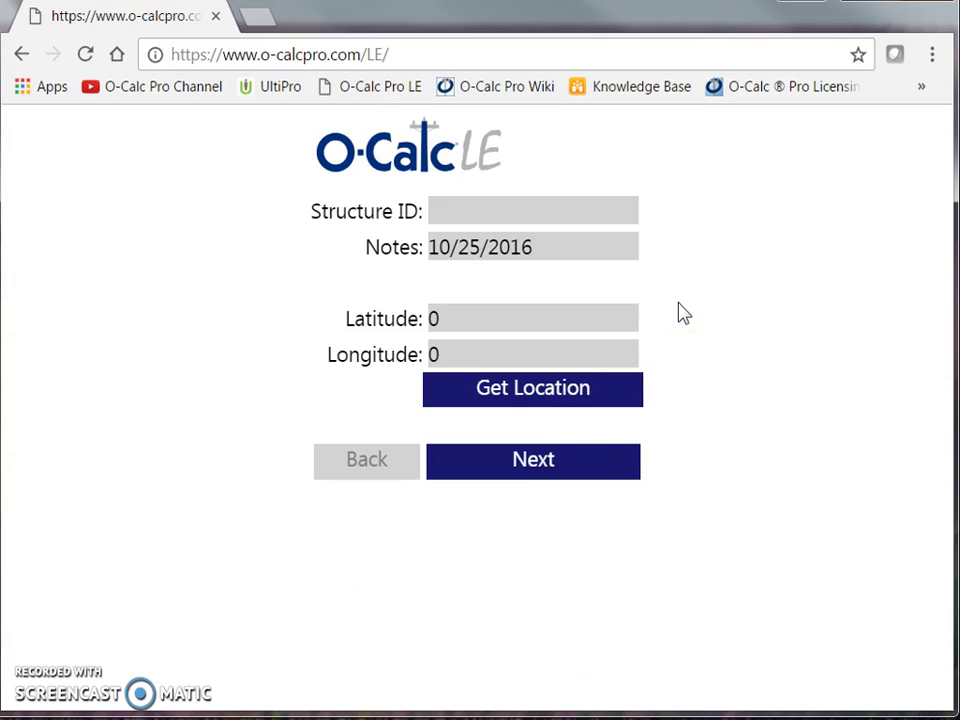
Enter structure ID 0001 and fill its latitude and longitude from the current location.
{"action": "left_click", "coordinate": [490, 211]}
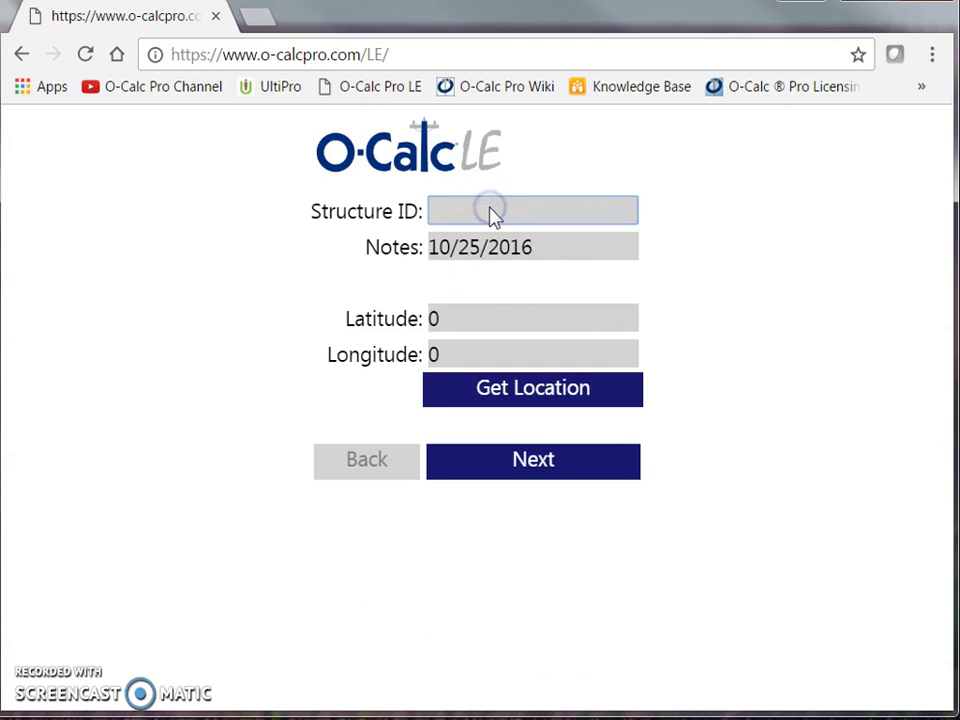
{"action": "type", "text": "0001"}
{"action": "left_click", "coordinate": [500, 246]}
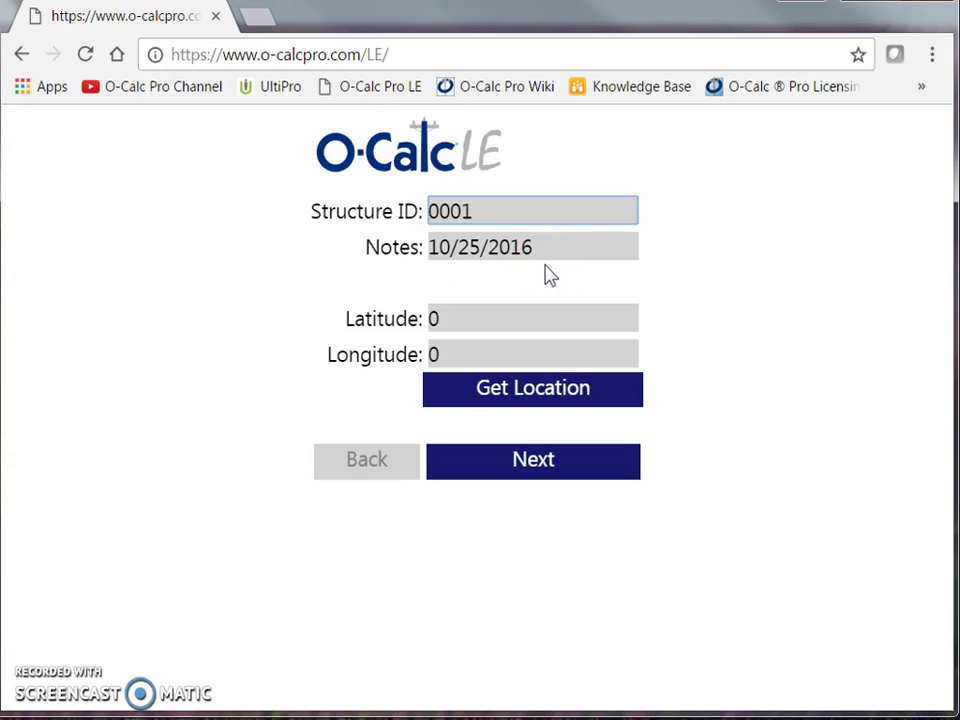
{"action": "left_click", "coordinate": [438, 318]}
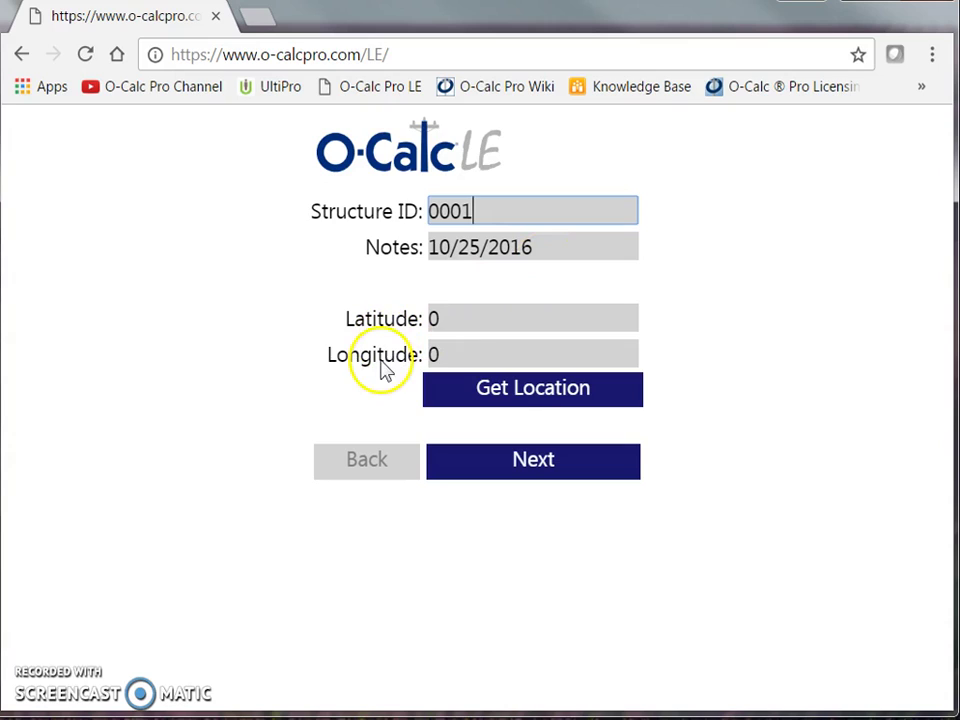
{"action": "left_click", "coordinate": [568, 391]}
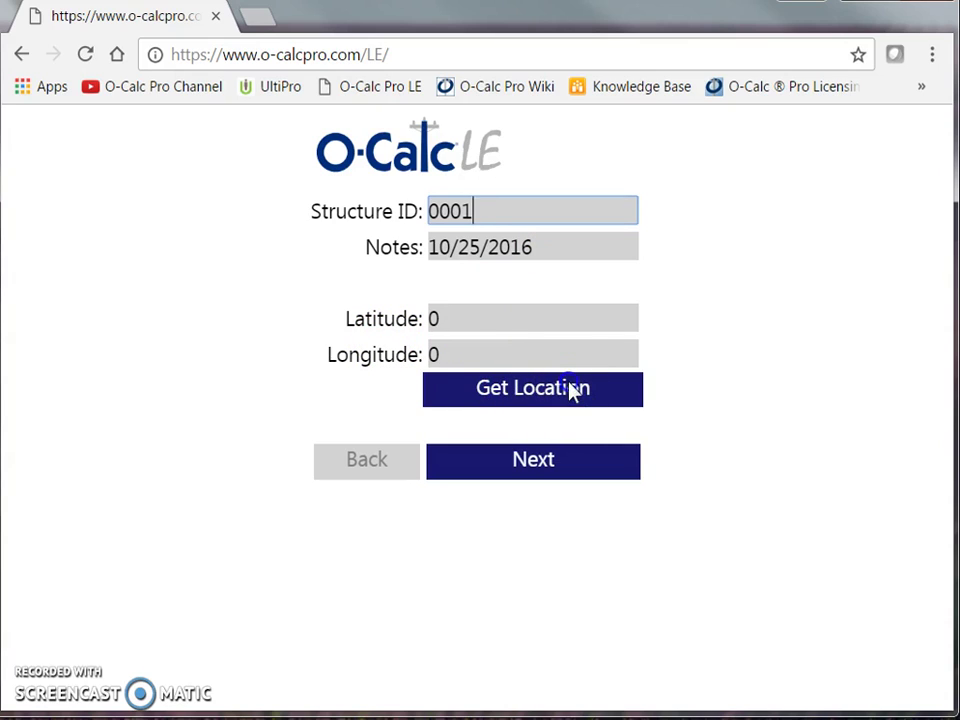
{"action": "left_click", "coordinate": [540, 470]}
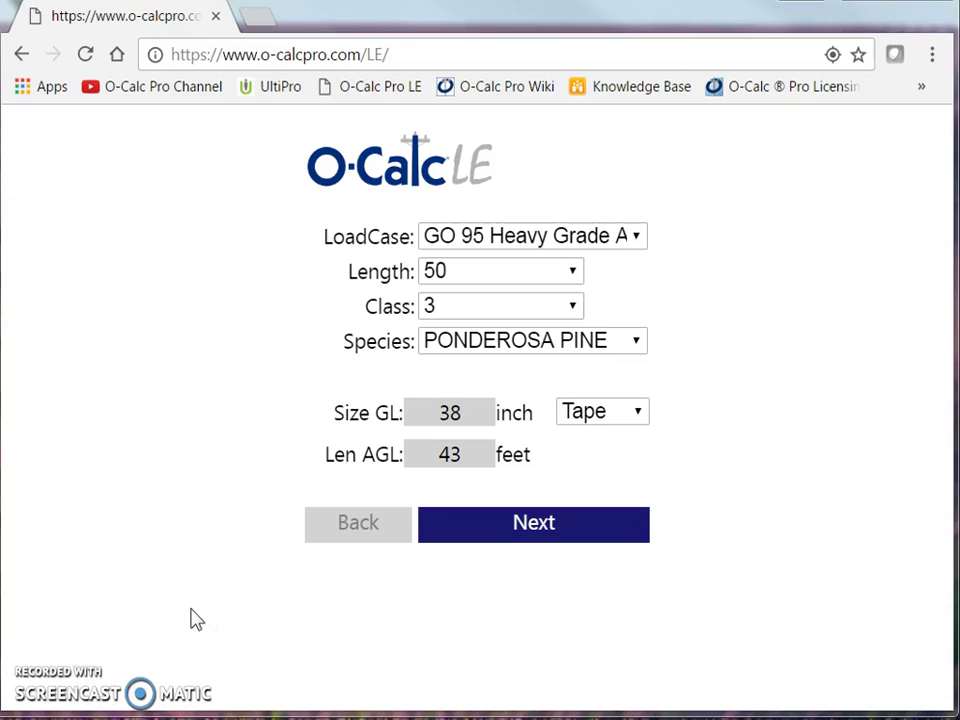
Set the pole load case to GO 95 Light Grade A and species to DOUGLAS FIR.
{"action": "left_click", "coordinate": [187, 562]}
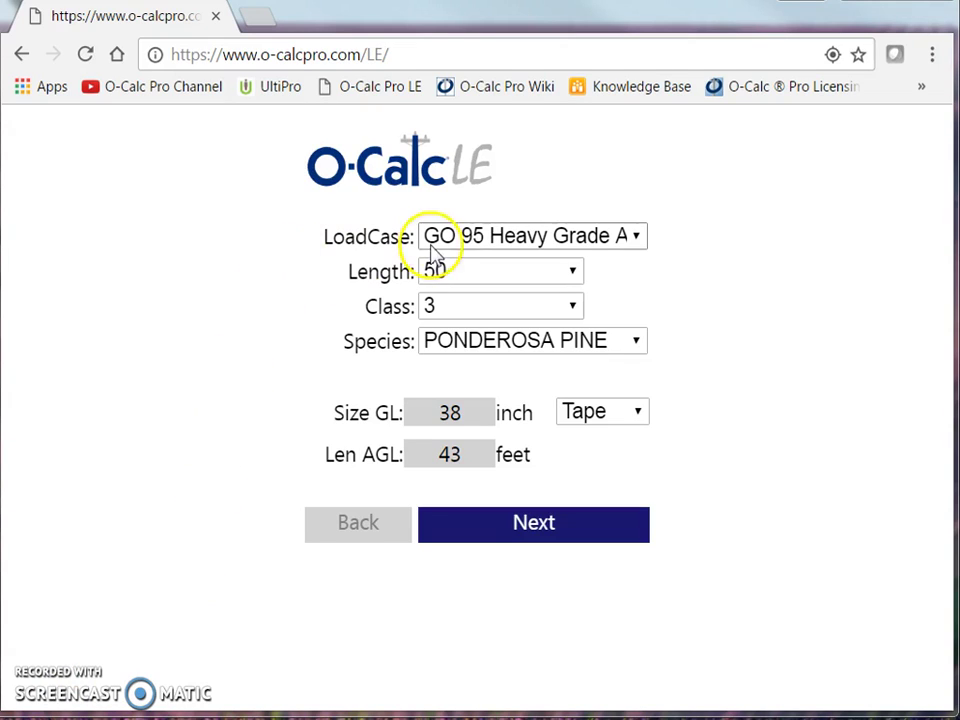
{"action": "left_click", "coordinate": [612, 240]}
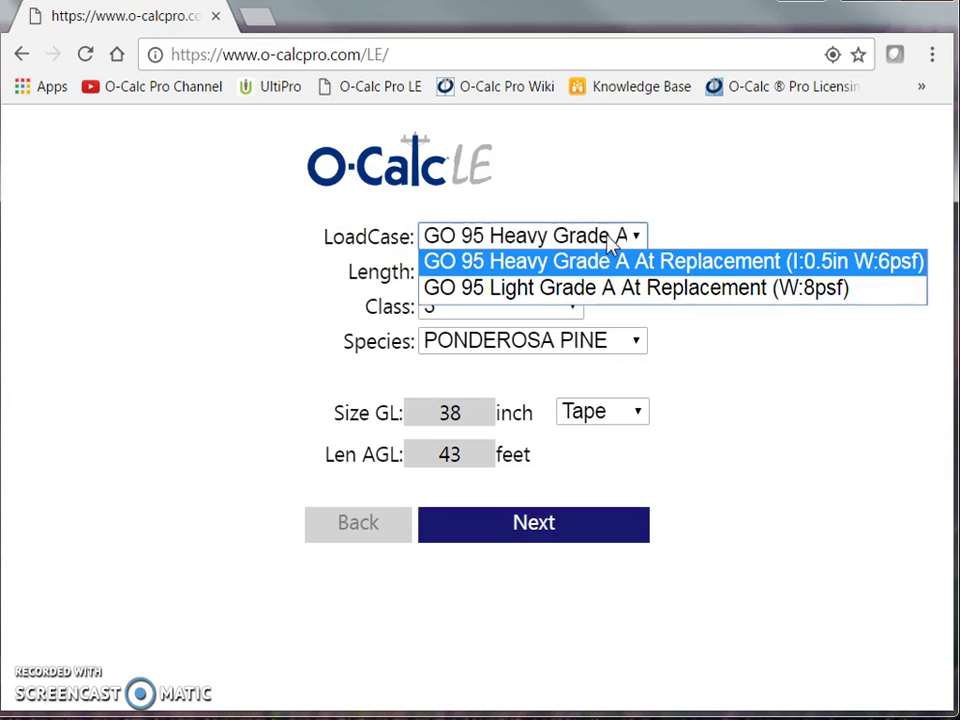
{"action": "left_click", "coordinate": [606, 287]}
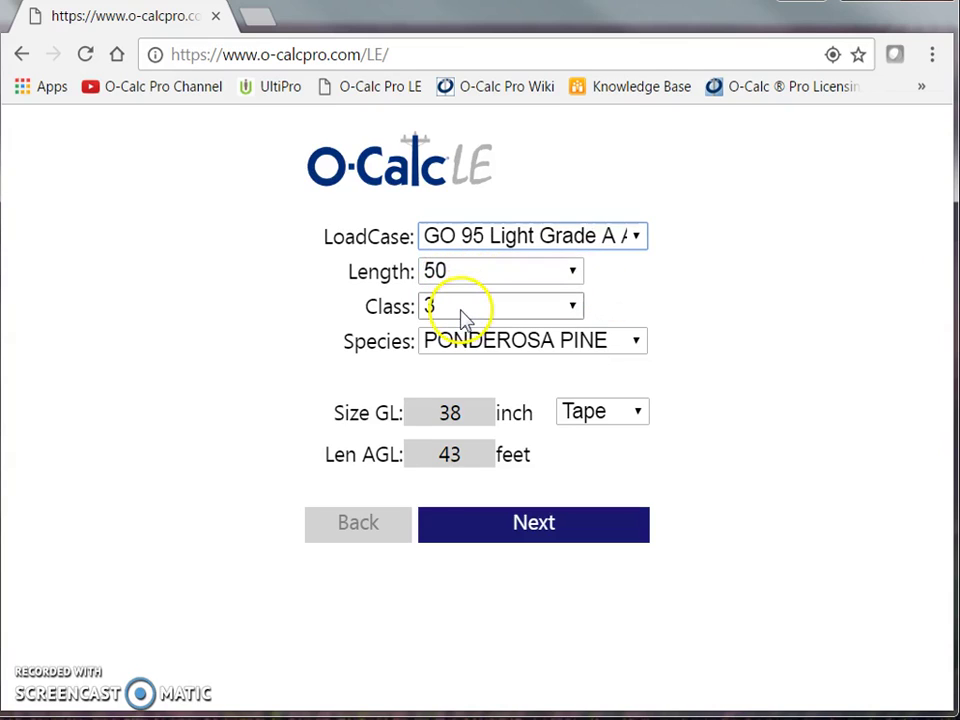
{"action": "left_click", "coordinate": [627, 346]}
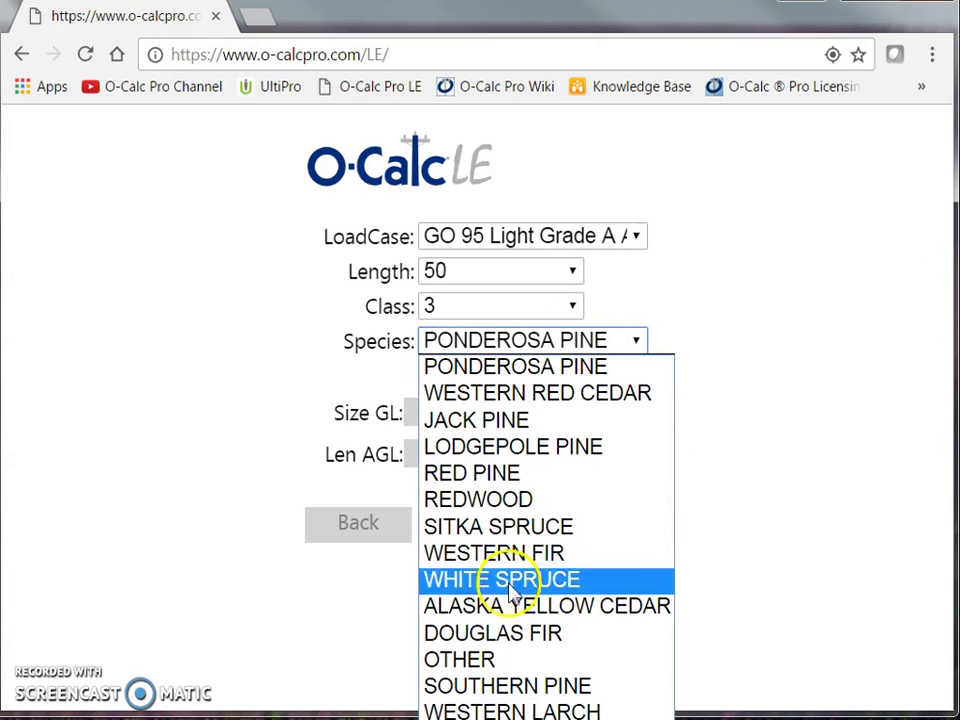
{"action": "left_click", "coordinate": [520, 636]}
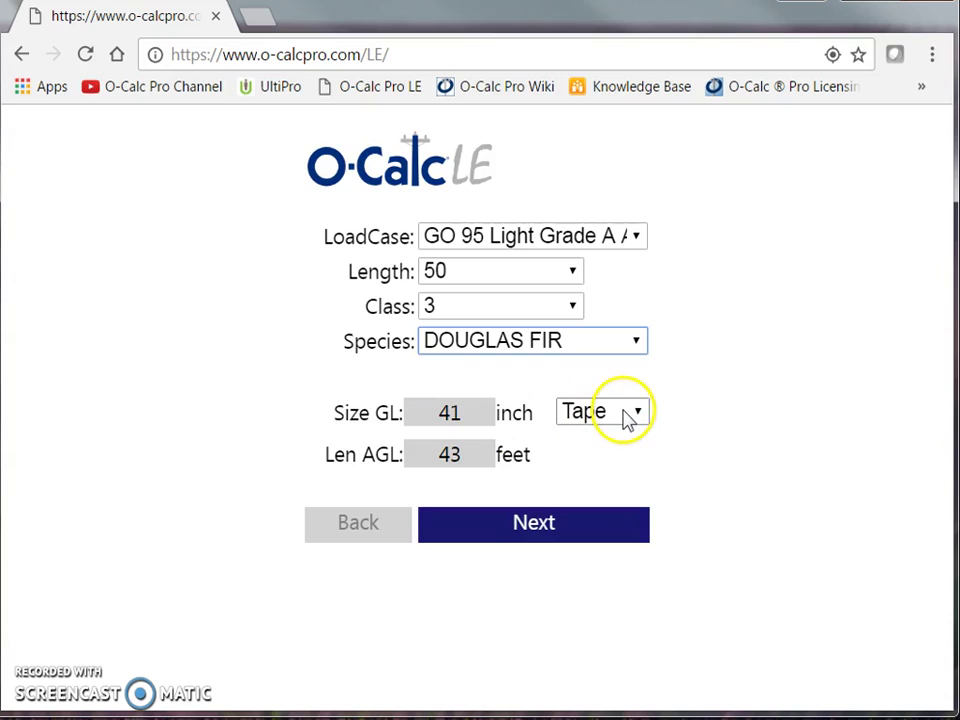
Enter 38 inches as the ground-line size, keeping Tape as the measurement method.
{"action": "left_click", "coordinate": [480, 416]}
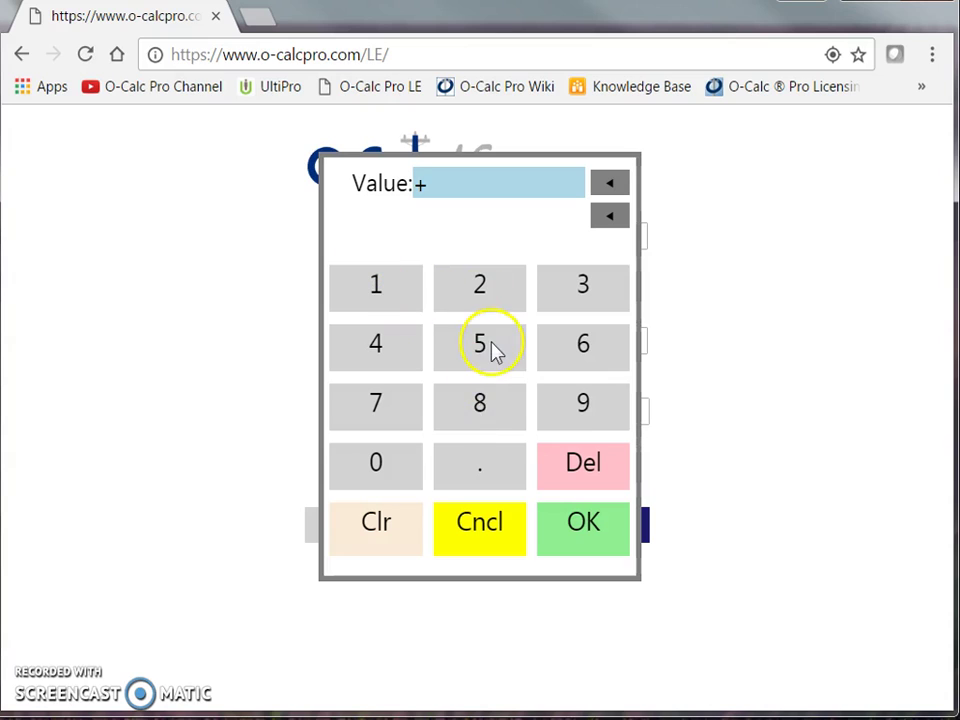
{"action": "left_click", "coordinate": [580, 292]}
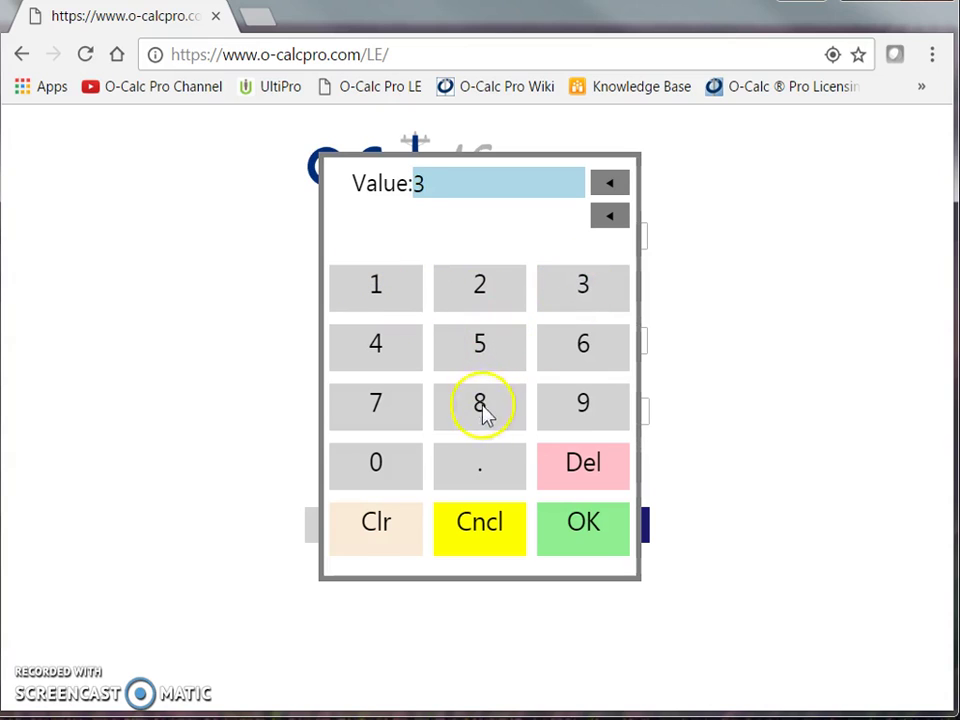
{"action": "left_click", "coordinate": [482, 412]}
{"action": "left_click", "coordinate": [568, 521]}
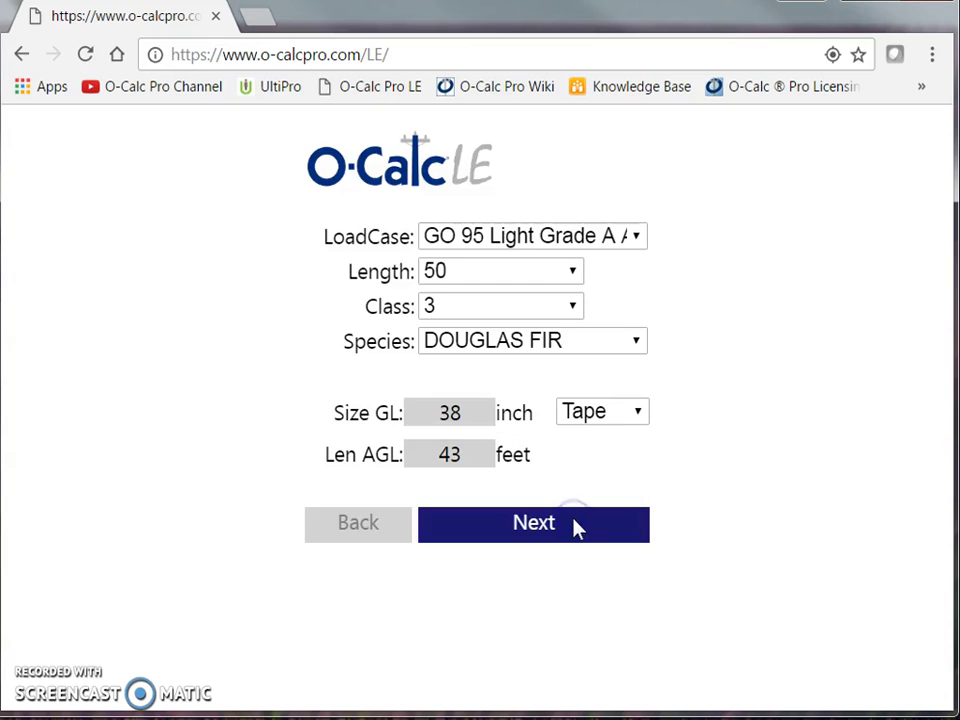
{"action": "left_click", "coordinate": [640, 420]}
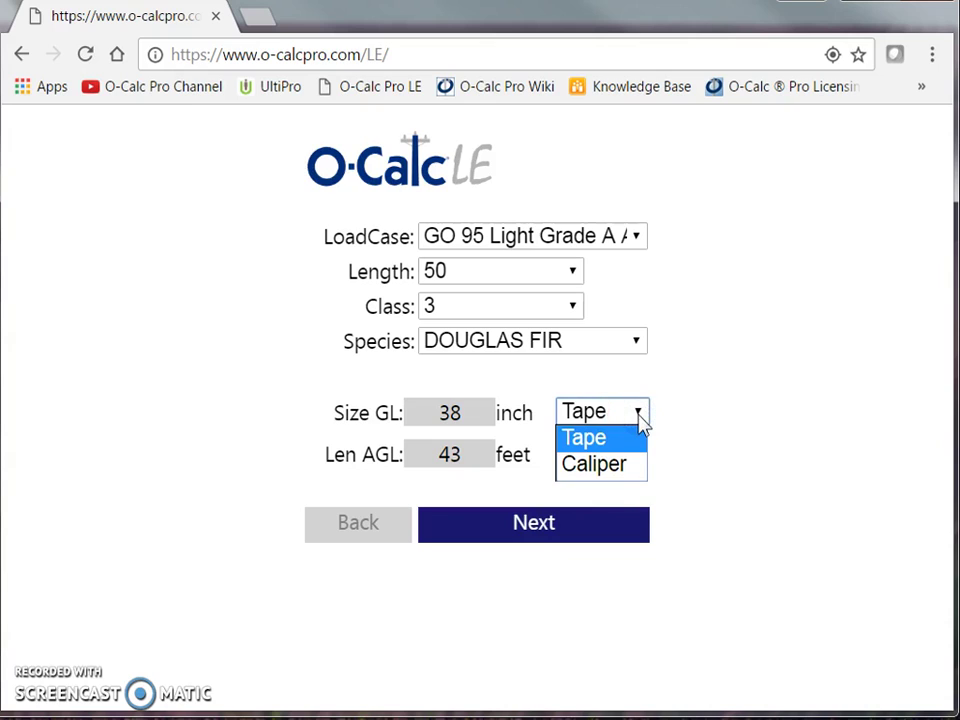
{"action": "left_click", "coordinate": [637, 413]}
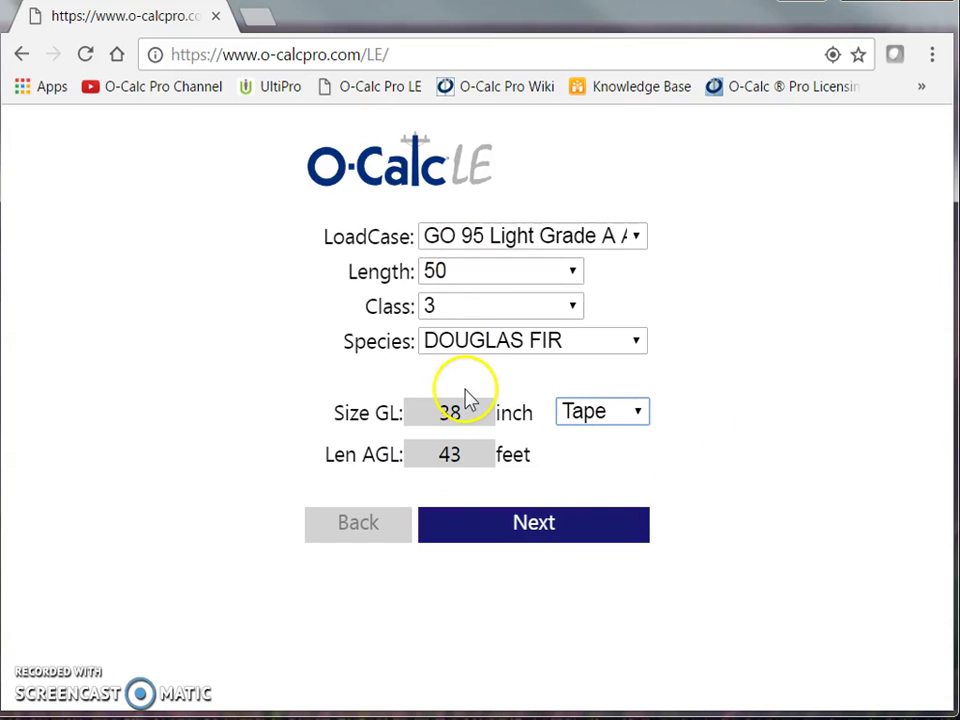
{"action": "left_click", "coordinate": [542, 523]}
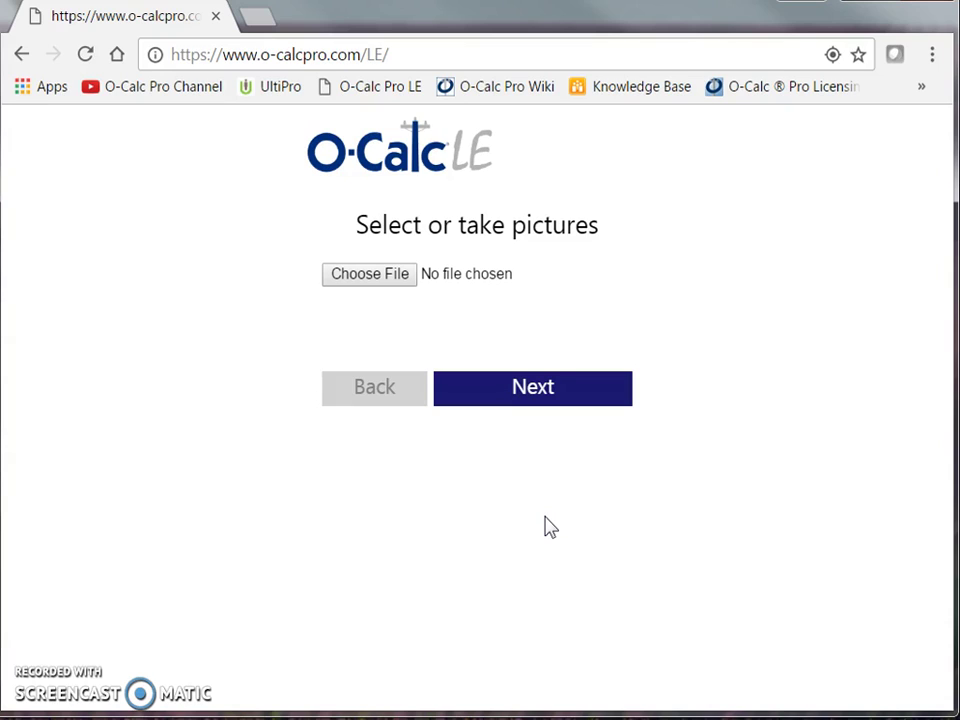
Attach DMT Example 1.JPG from the DMT Images folder as the pole photo.
{"action": "left_click", "coordinate": [391, 288]}
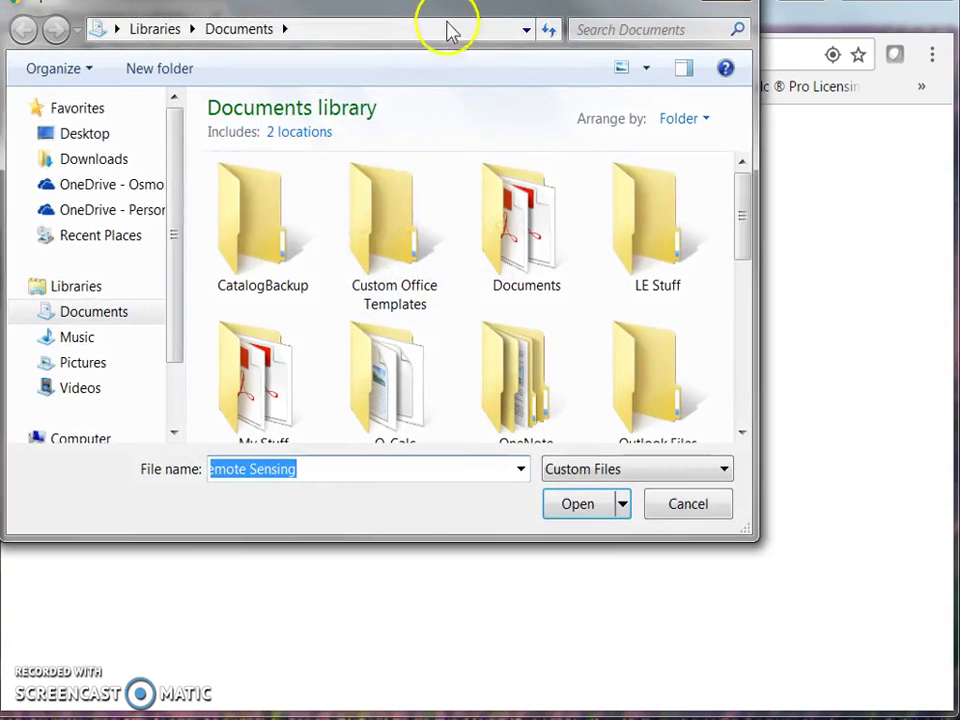
{"action": "left_click_drag", "start_coordinate": [482, 11], "coordinate": [538, 115]}
{"action": "left_click", "coordinate": [493, 133]}
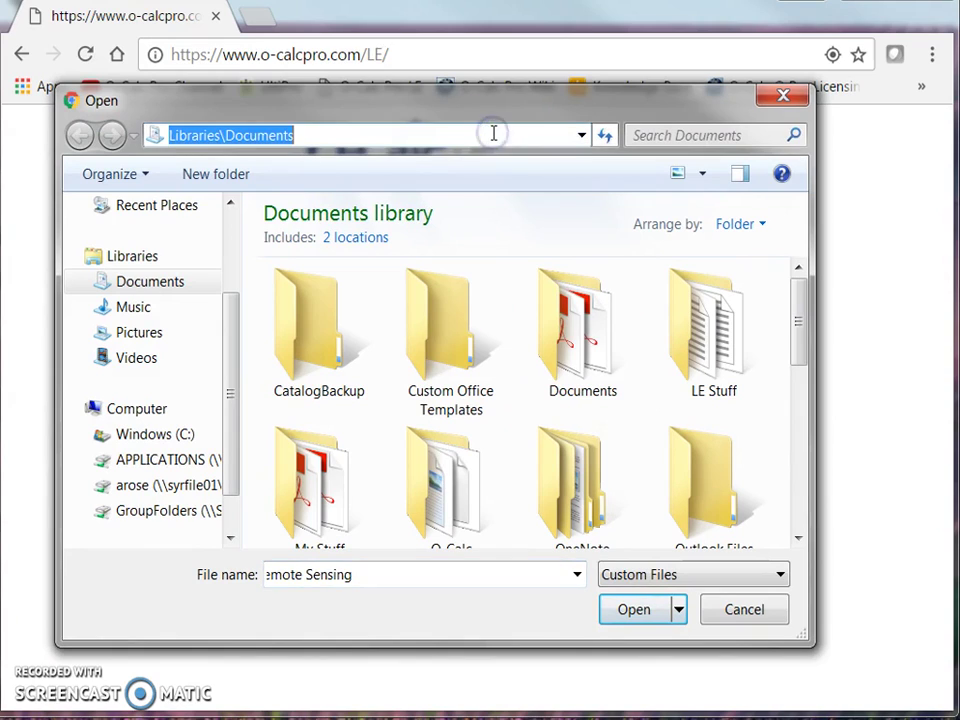
{"action": "type", "text": "C:\\Users\\arose\\Documents\\Poles and Images\\DMT Images"}
{"action": "key", "text": "Return"}
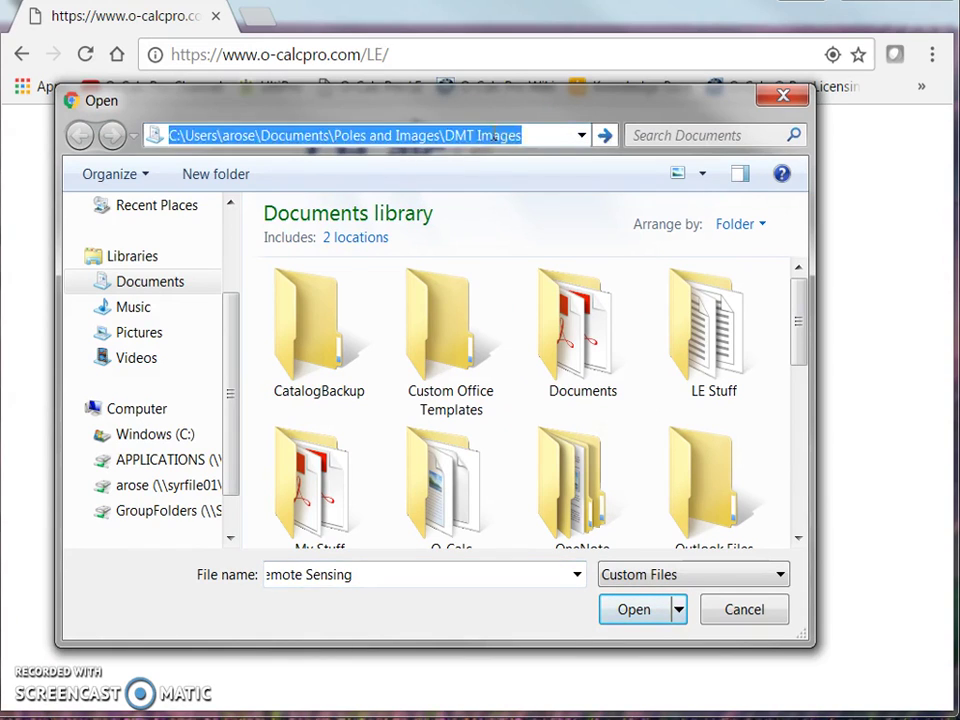
{"action": "left_click", "coordinate": [343, 462]}
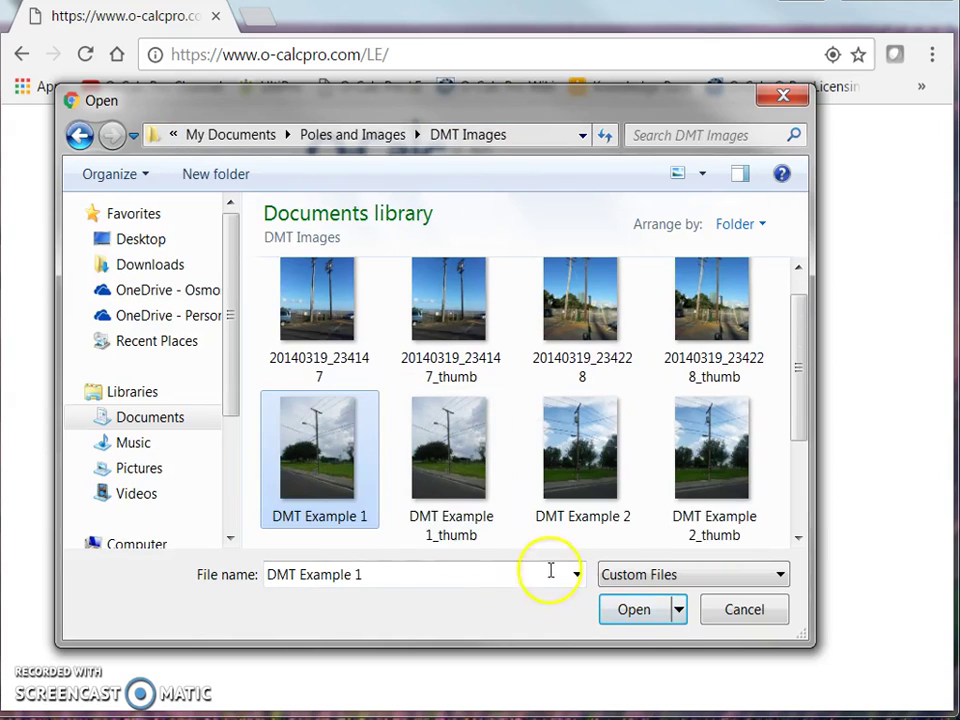
{"action": "left_click", "coordinate": [634, 609]}
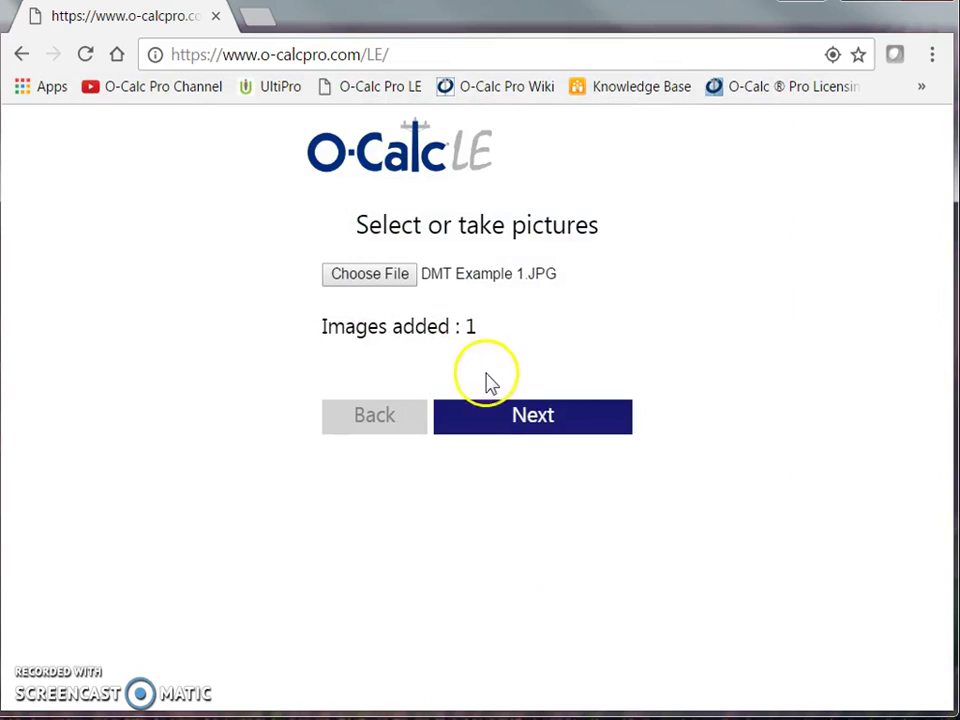
{"action": "left_click", "coordinate": [533, 418]}
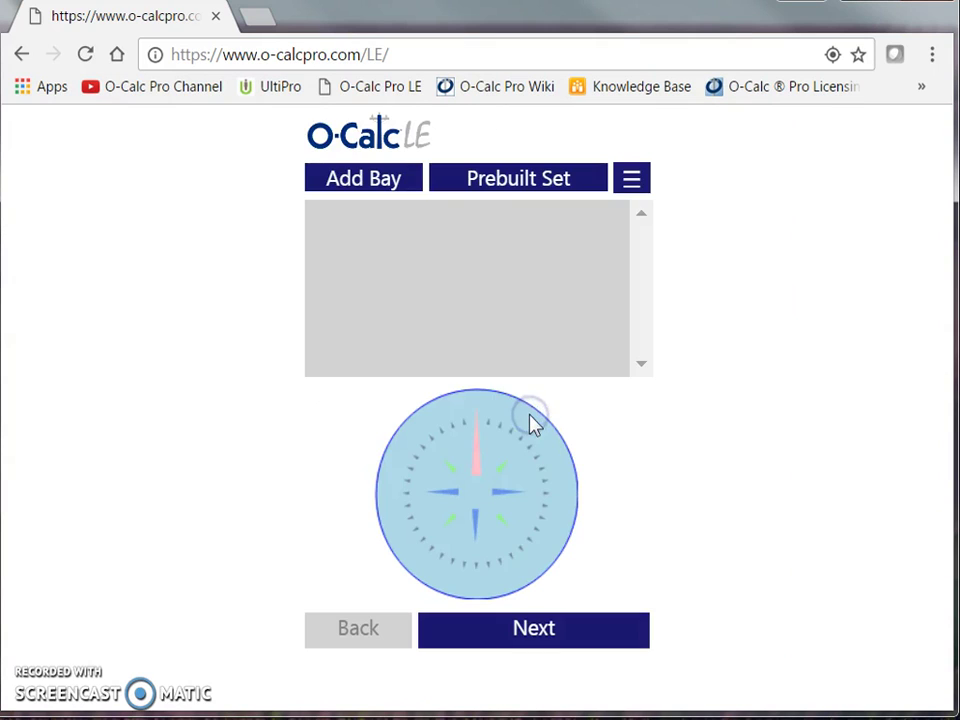
{"action": "left_click", "coordinate": [47, 596]}
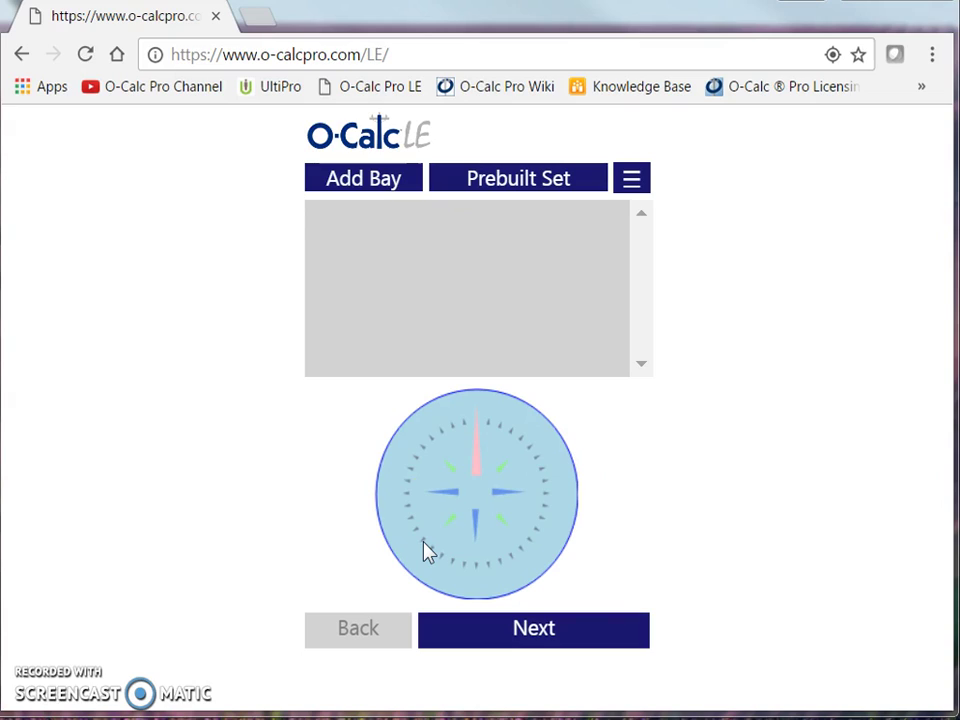
{"action": "left_click", "coordinate": [434, 401]}
Add a prebuilt tangent bay set of 100 ft spans: Front at 0°, Back at 180°.
{"action": "left_click", "coordinate": [548, 190]}
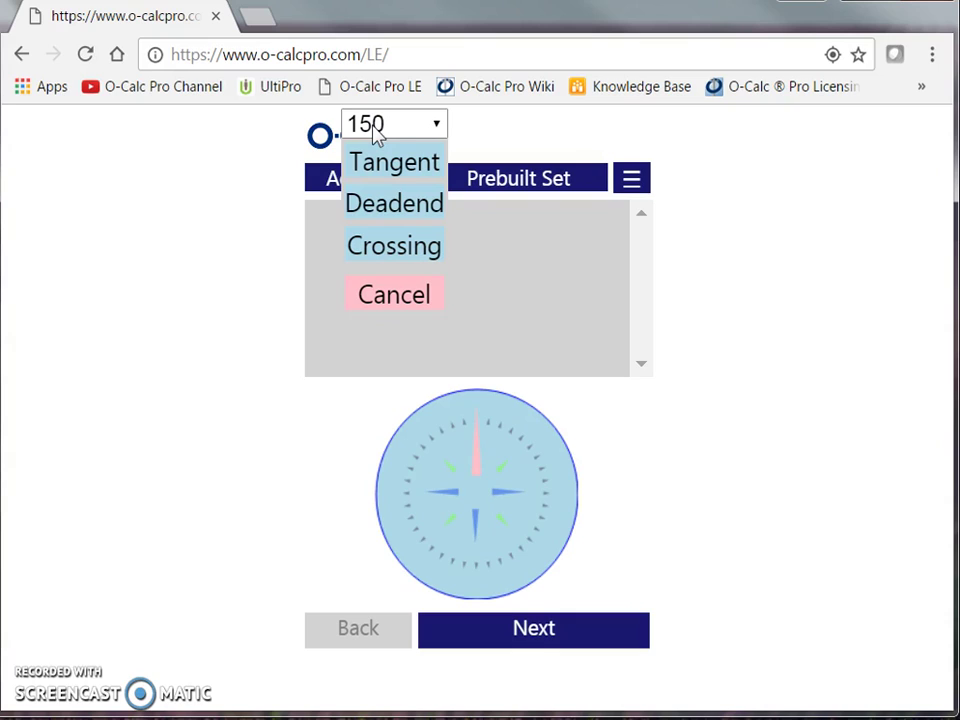
{"action": "left_click", "coordinate": [437, 124]}
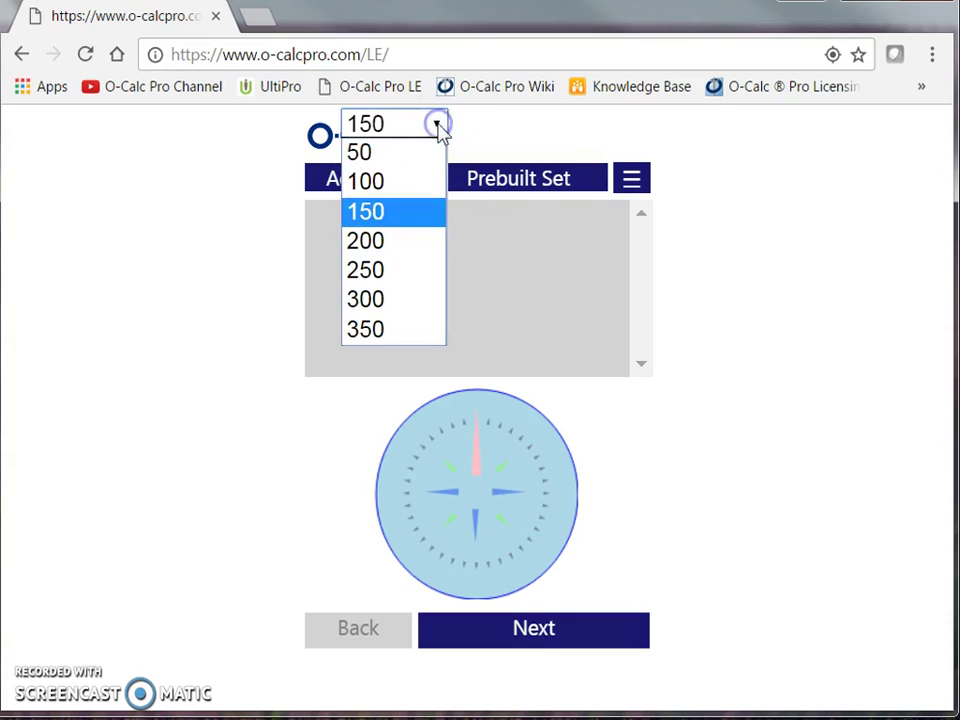
{"action": "left_click", "coordinate": [390, 183]}
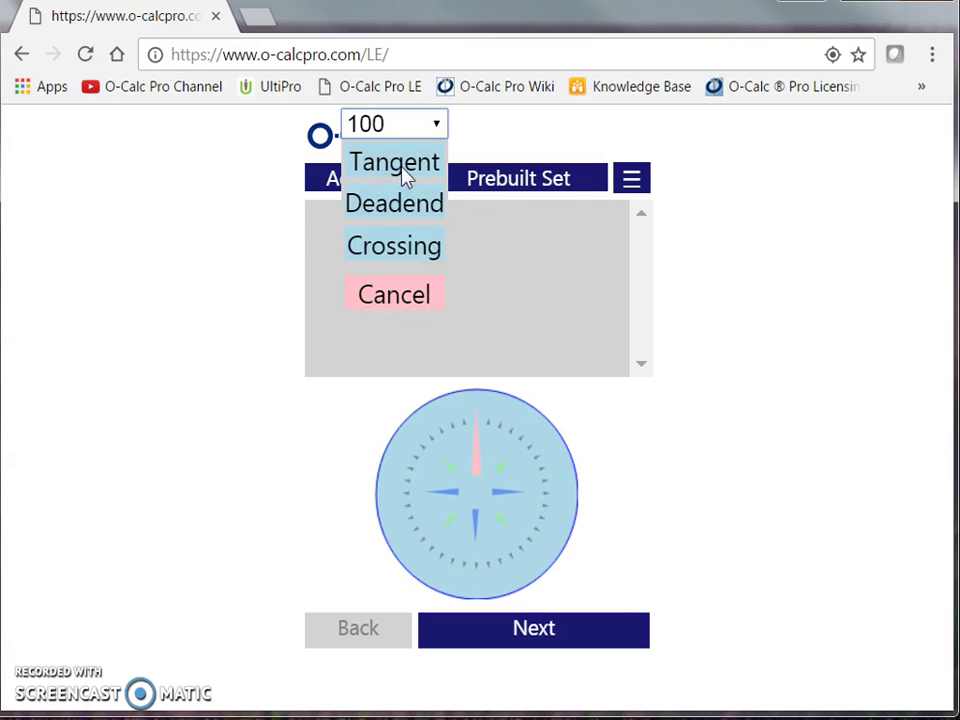
{"action": "left_click", "coordinate": [405, 175]}
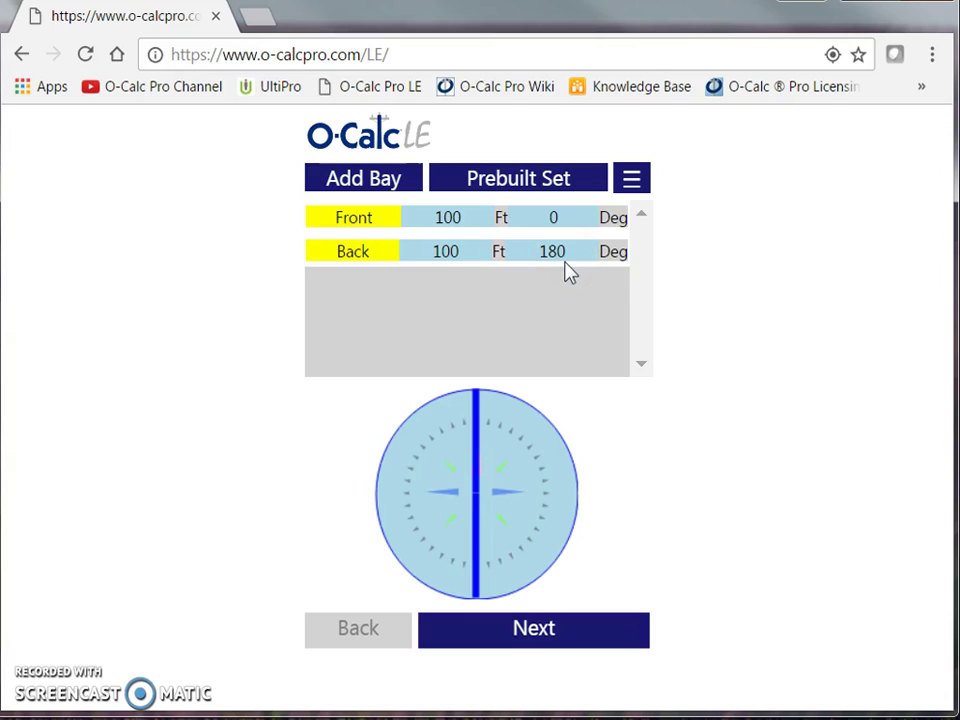
Add a bay named Drop with a distance of 50 ft at 90°.
{"action": "left_click", "coordinate": [358, 187]}
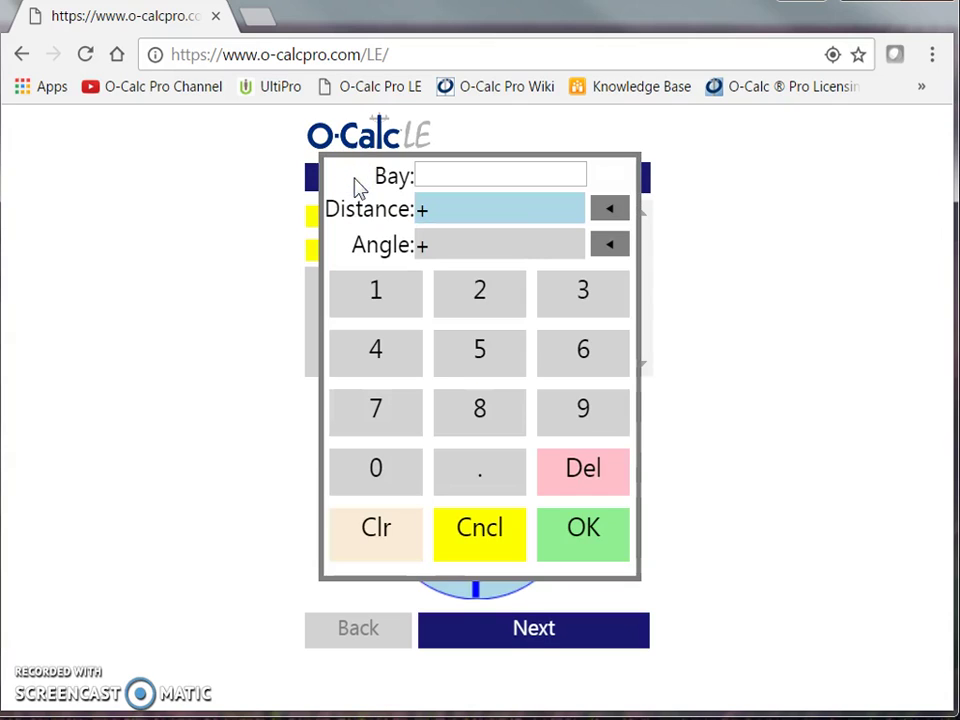
{"action": "left_click", "coordinate": [450, 184]}
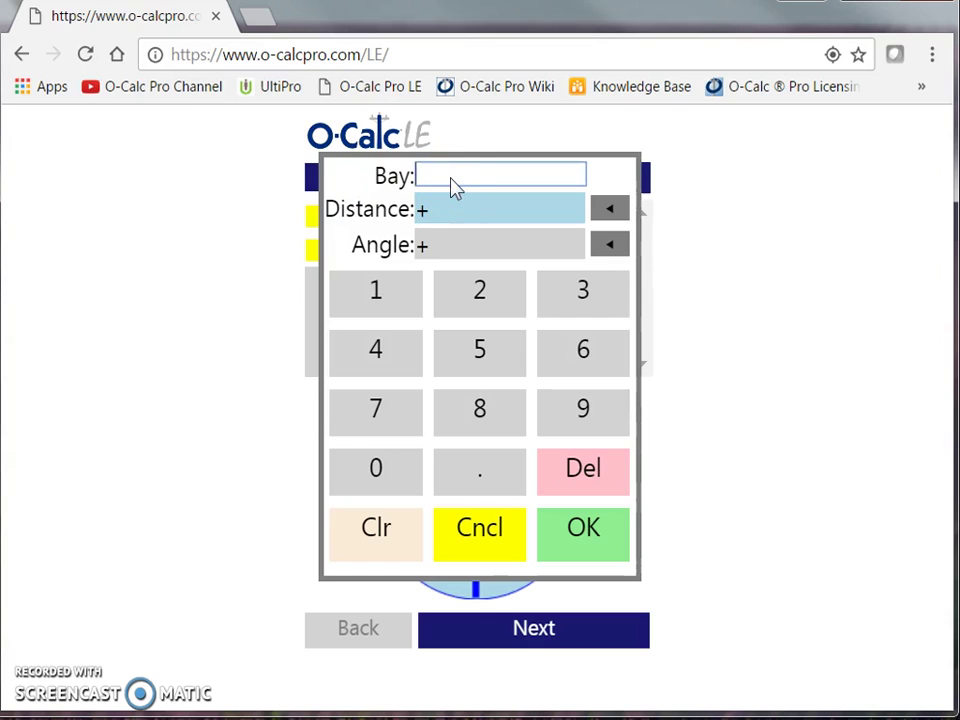
{"action": "type", "text": "Droo"}
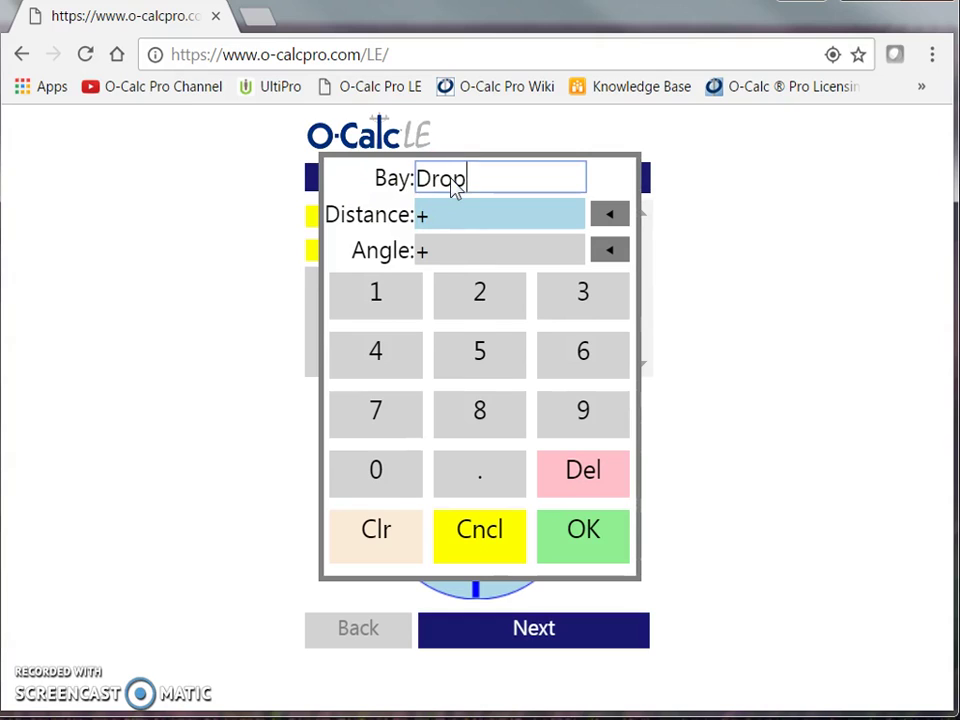
{"action": "key", "text": "BackSpace"}
{"action": "type", "text": "p"}
{"action": "left_click", "coordinate": [456, 206]}
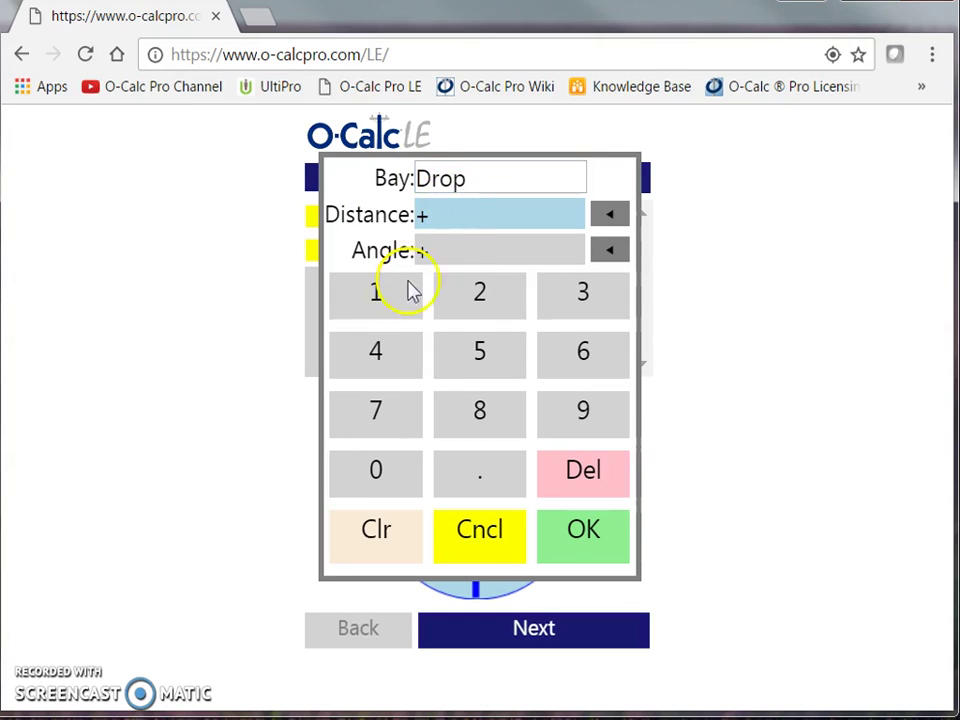
{"action": "left_click", "coordinate": [453, 350]}
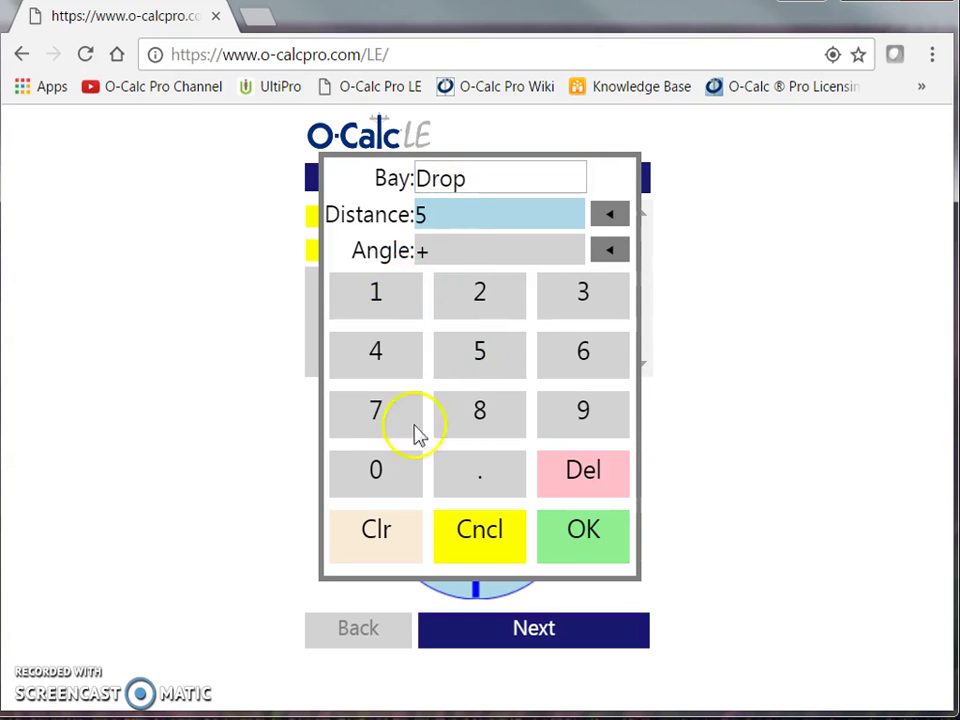
{"action": "left_click", "coordinate": [381, 468]}
{"action": "left_click", "coordinate": [460, 252]}
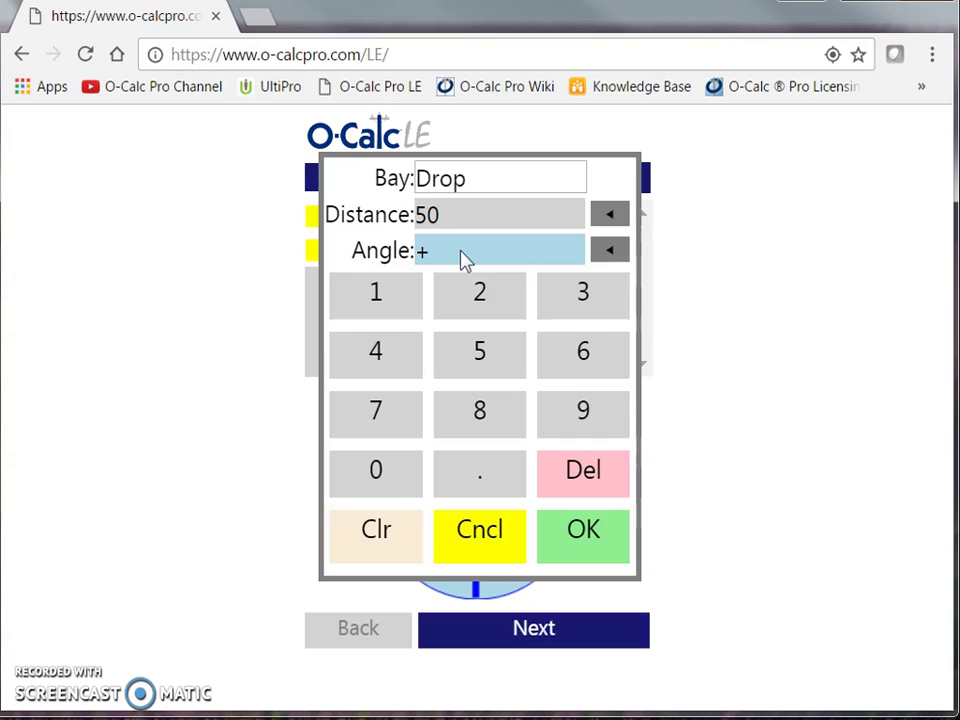
{"action": "left_click", "coordinate": [575, 415]}
{"action": "left_click", "coordinate": [381, 478]}
{"action": "left_click", "coordinate": [585, 536]}
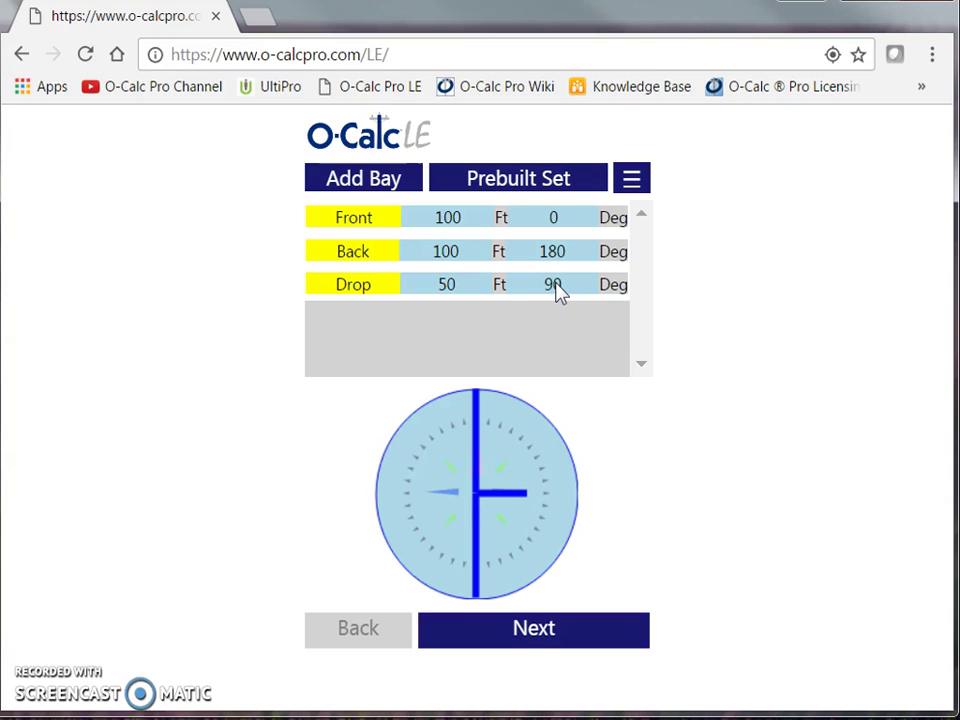
Dismiss the bay actions menu unchanged and move on from the bay page to pole setup.
{"action": "left_click", "coordinate": [550, 255]}
{"action": "left_click", "coordinate": [634, 192]}
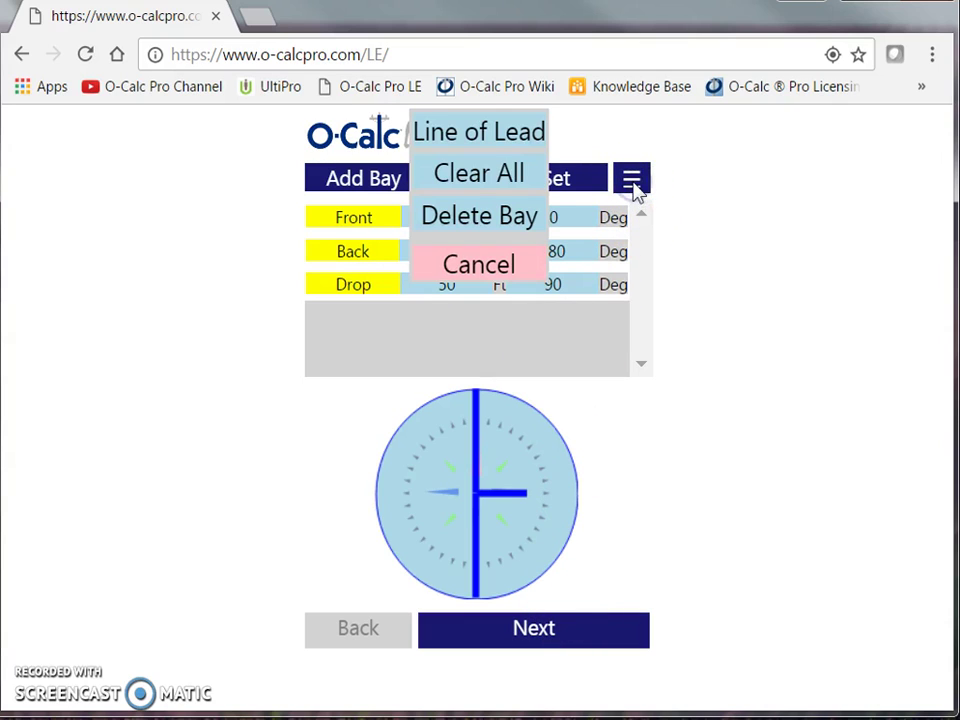
{"action": "left_click", "coordinate": [520, 270]}
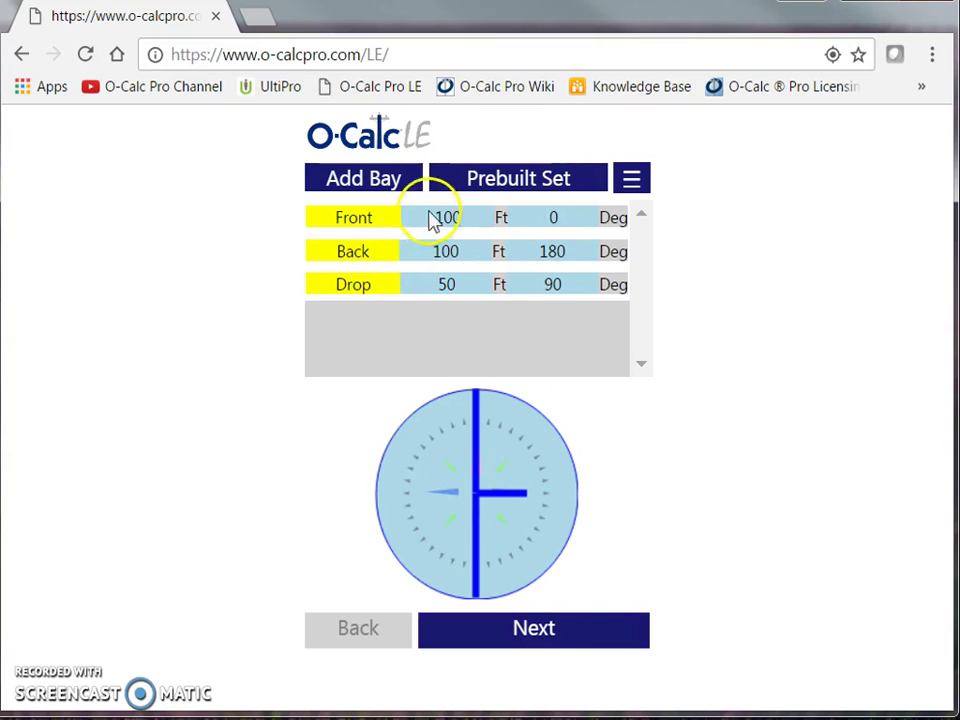
{"action": "left_click", "coordinate": [533, 630]}
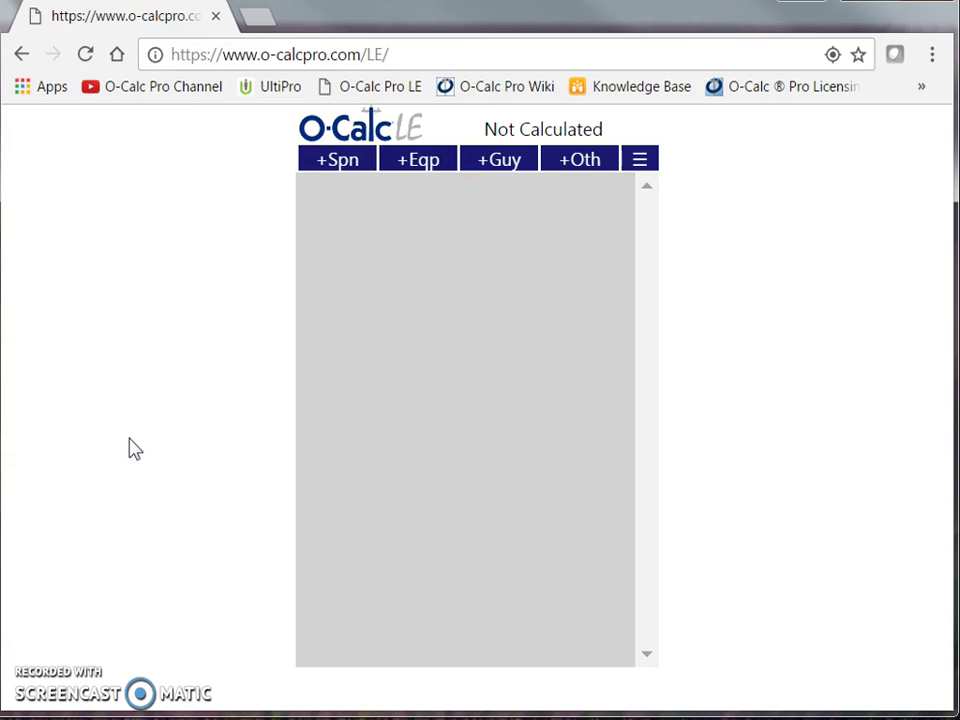
Add a new span of type Primary, size Medium.
{"action": "left_click", "coordinate": [284, 262]}
{"action": "left_click", "coordinate": [347, 163]}
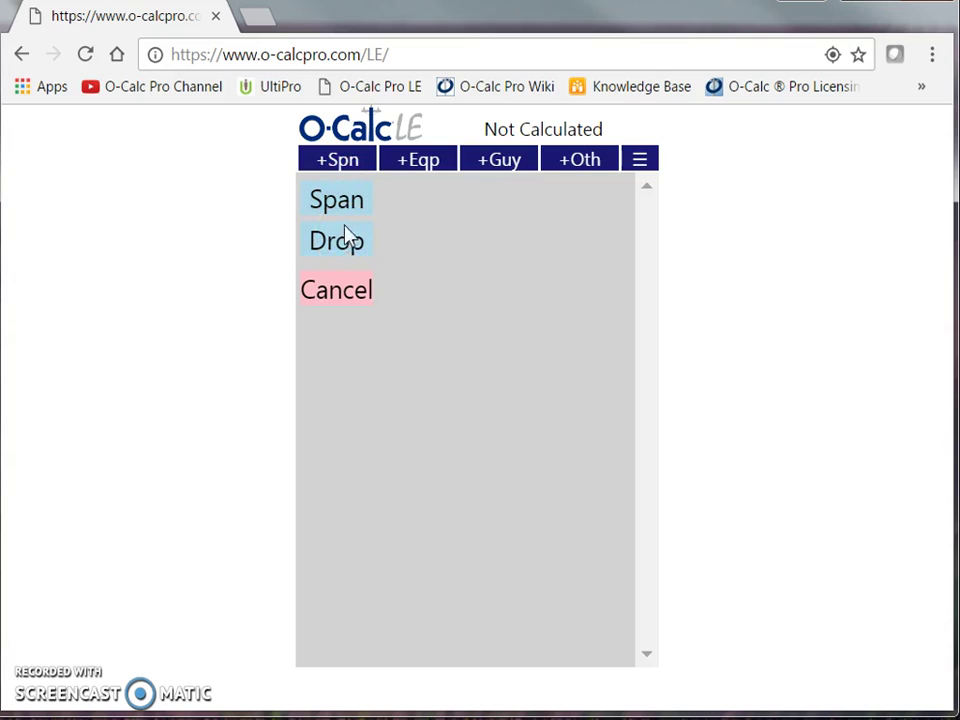
{"action": "left_click", "coordinate": [345, 205]}
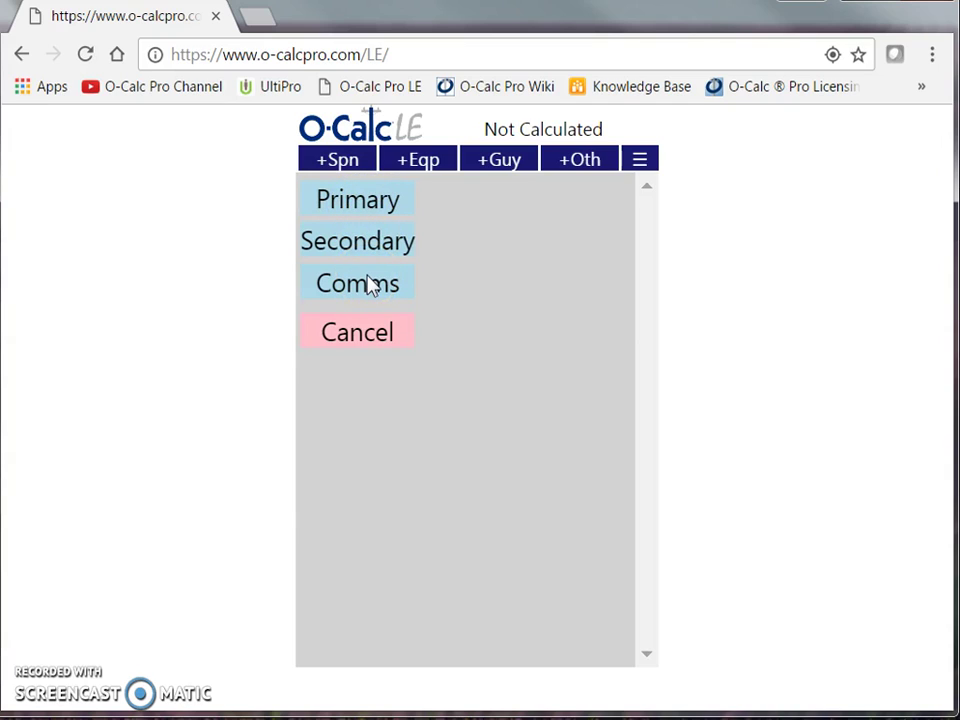
{"action": "left_click", "coordinate": [371, 212]}
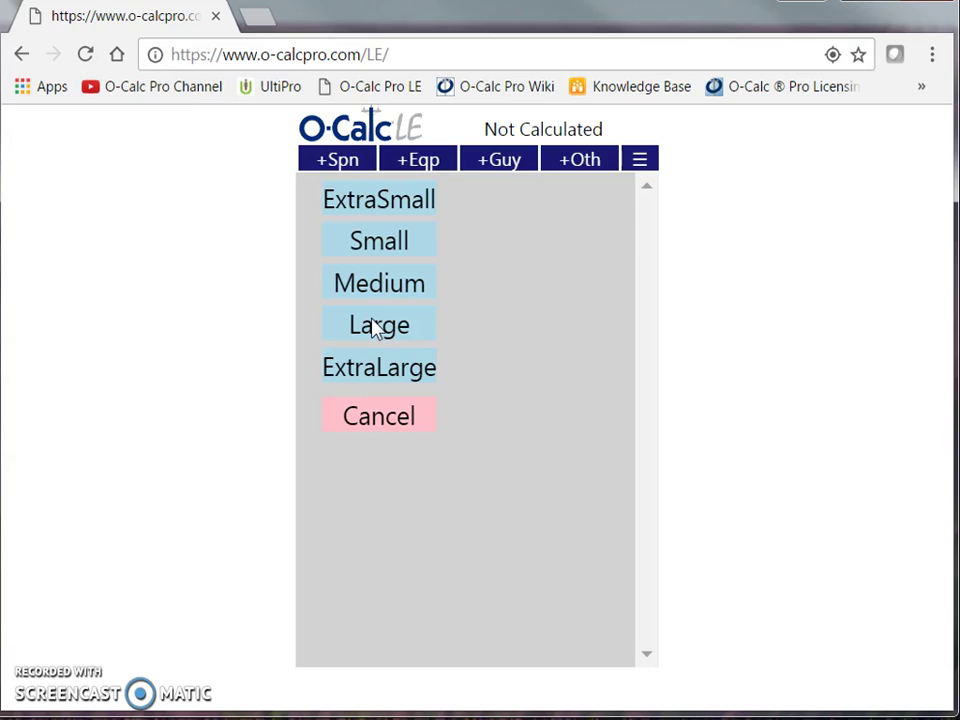
{"action": "left_click", "coordinate": [393, 296]}
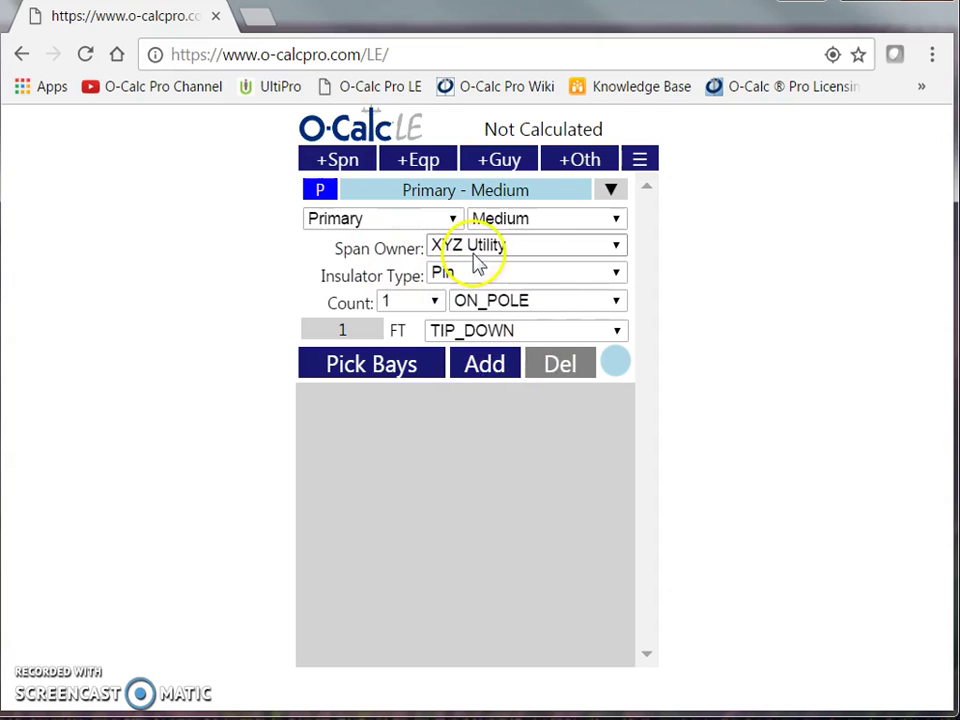
Keep XYZ Utility as span owner and set 3 Post insulators.
{"action": "left_click", "coordinate": [527, 250]}
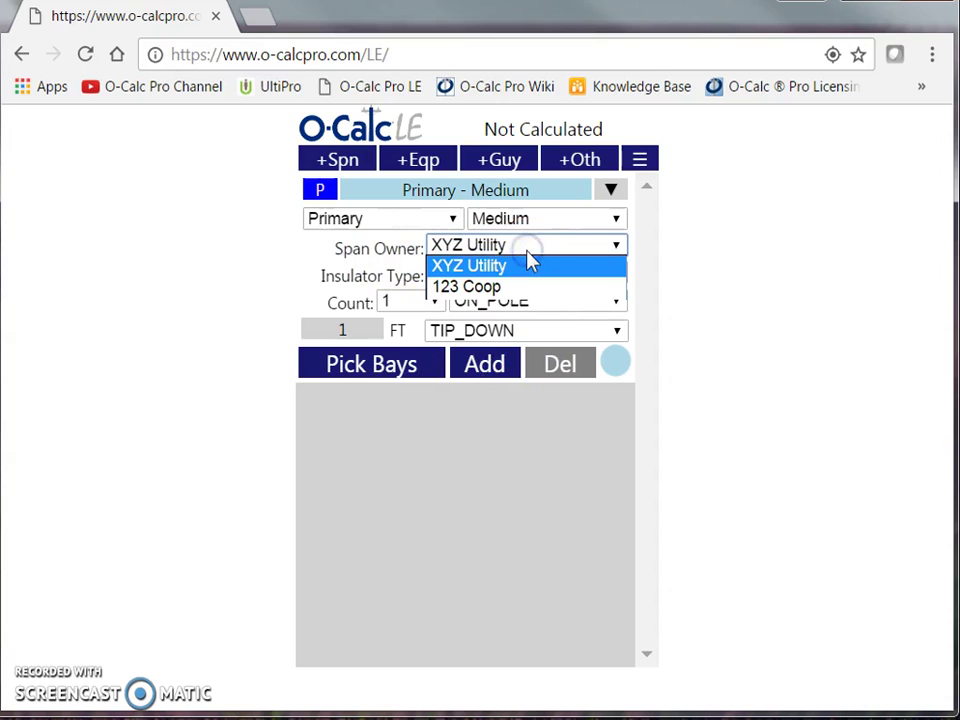
{"action": "left_click", "coordinate": [529, 263]}
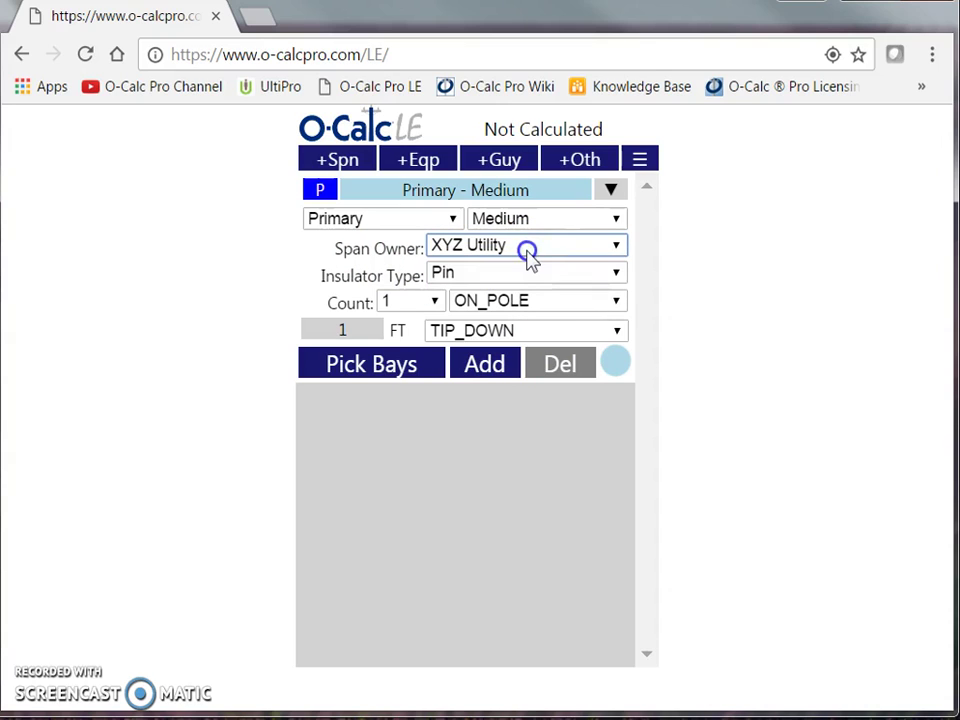
{"action": "left_click", "coordinate": [478, 274]}
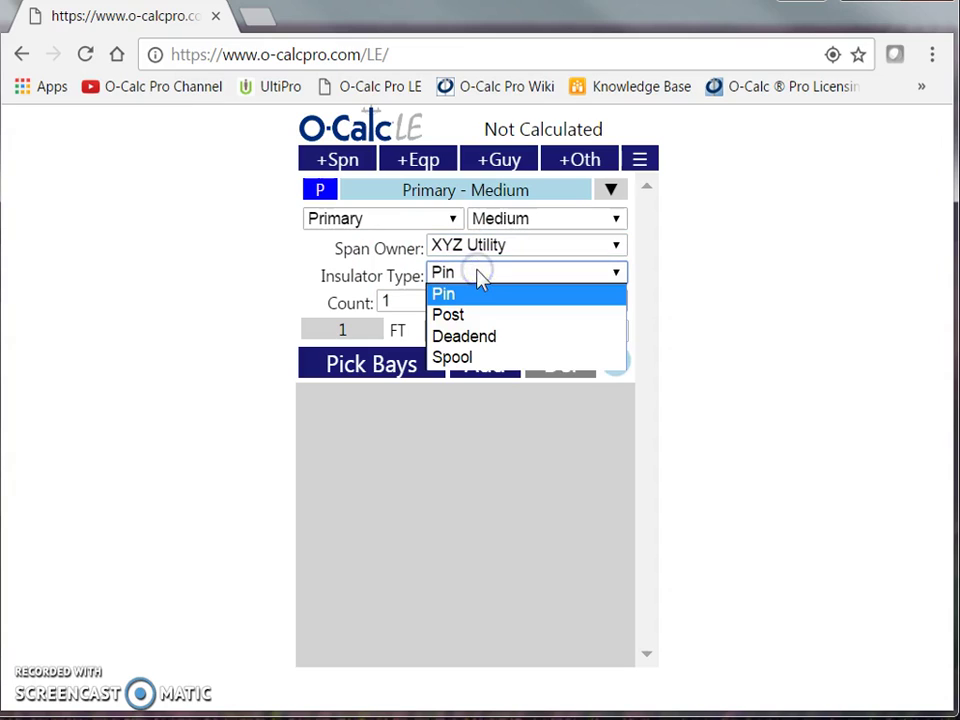
{"action": "left_click", "coordinate": [478, 318]}
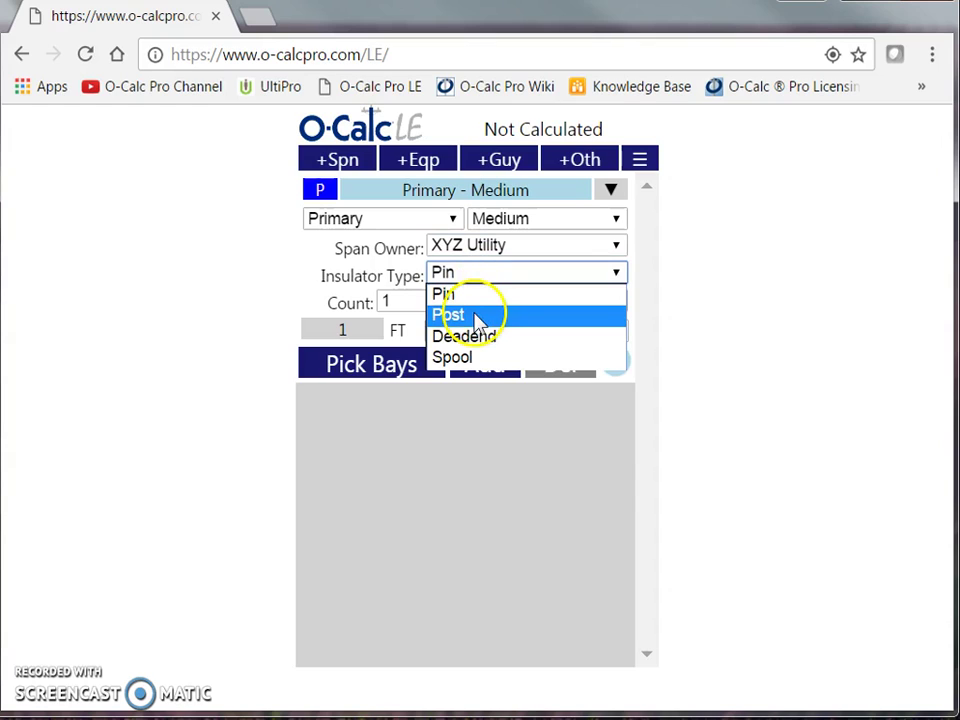
{"action": "left_click", "coordinate": [445, 338]}
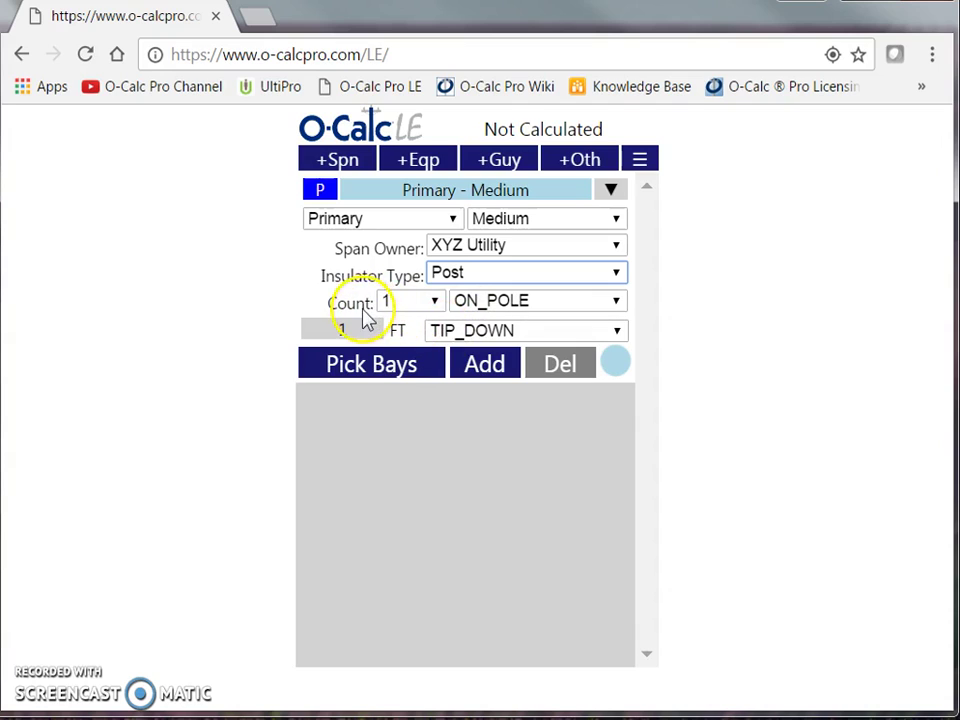
{"action": "left_click", "coordinate": [420, 304]}
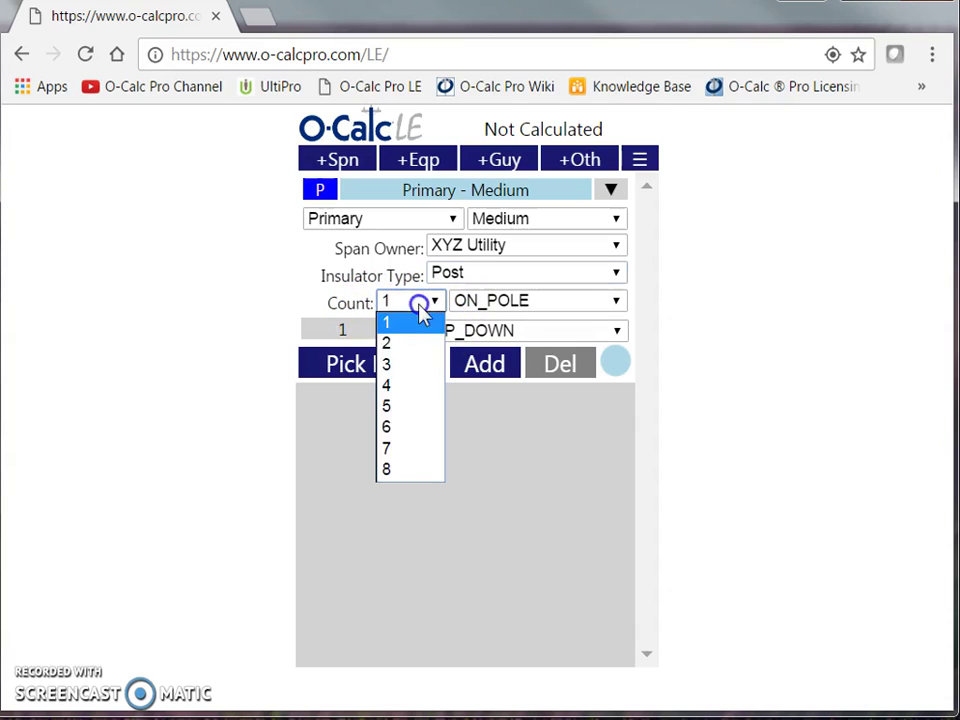
{"action": "left_click", "coordinate": [407, 366]}
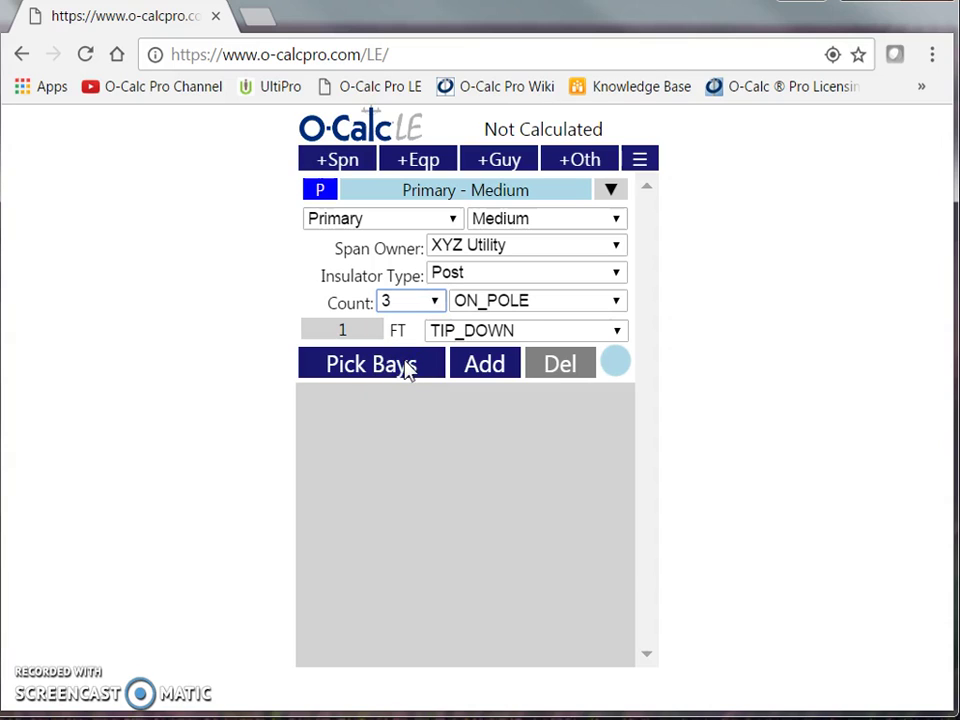
Mount the insulators on CROSSARM_X1 with a TIP_DOWN height reference, and bring up the bay choices.
{"action": "left_click", "coordinate": [613, 303]}
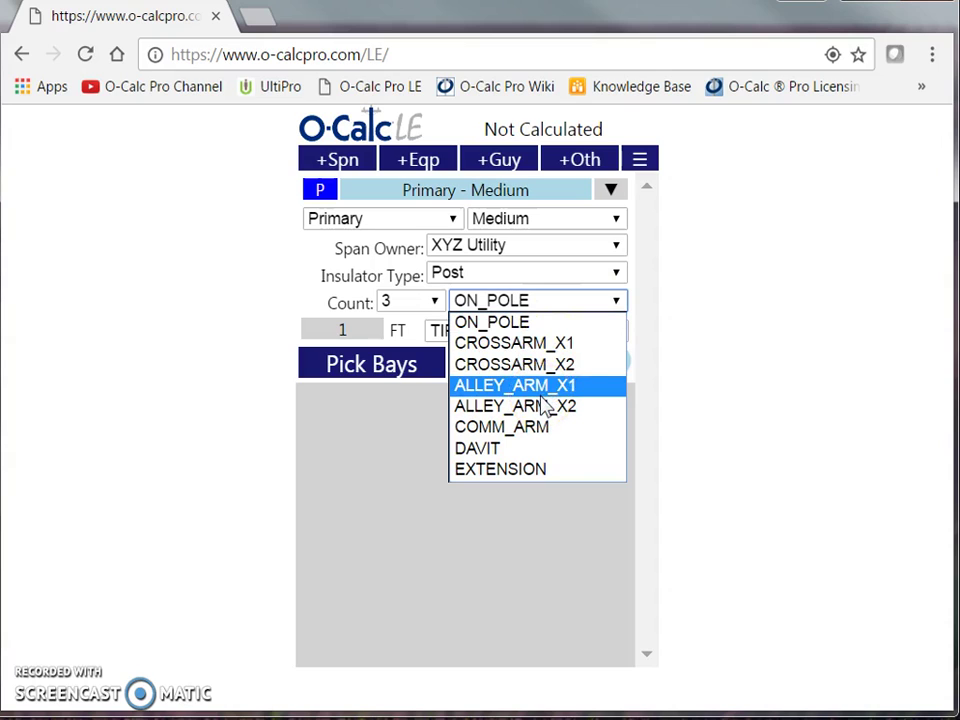
{"action": "left_click", "coordinate": [537, 346]}
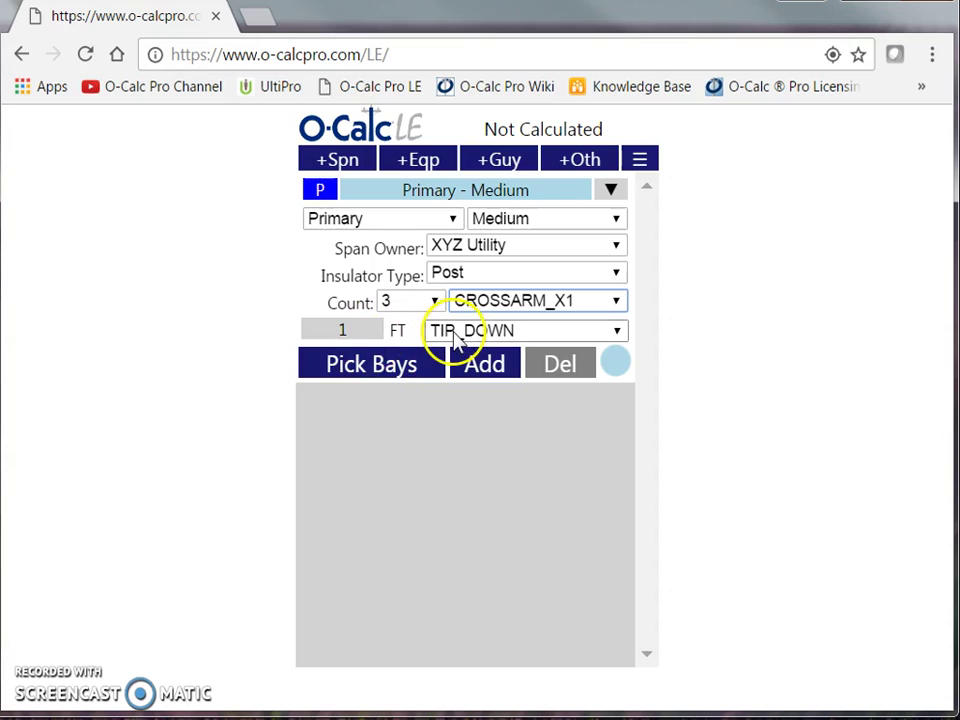
{"action": "left_click", "coordinate": [494, 333]}
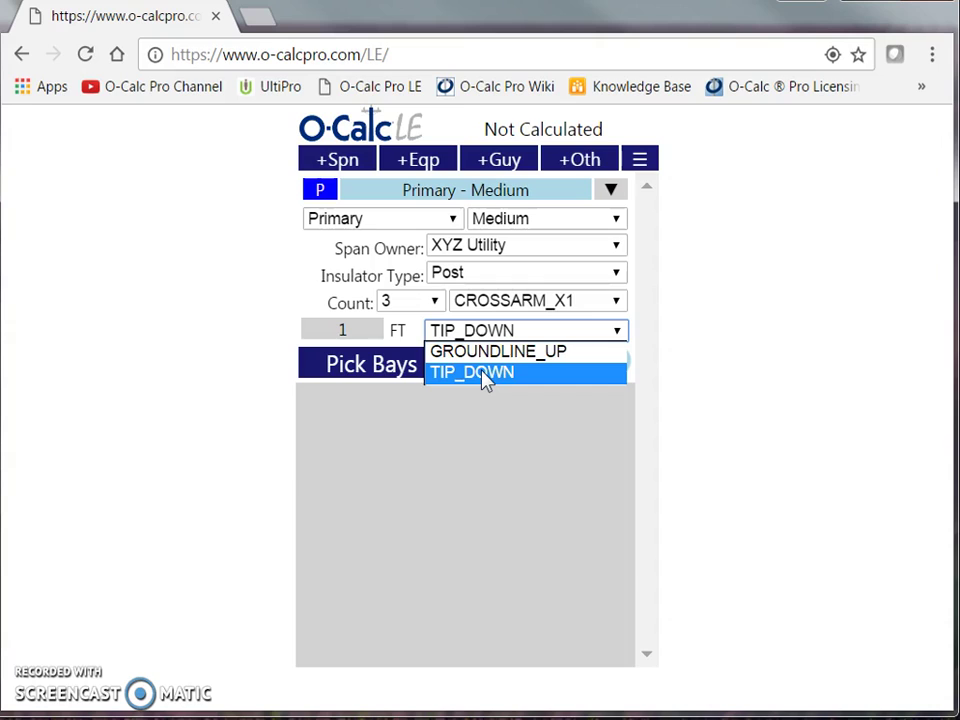
{"action": "left_click", "coordinate": [485, 374]}
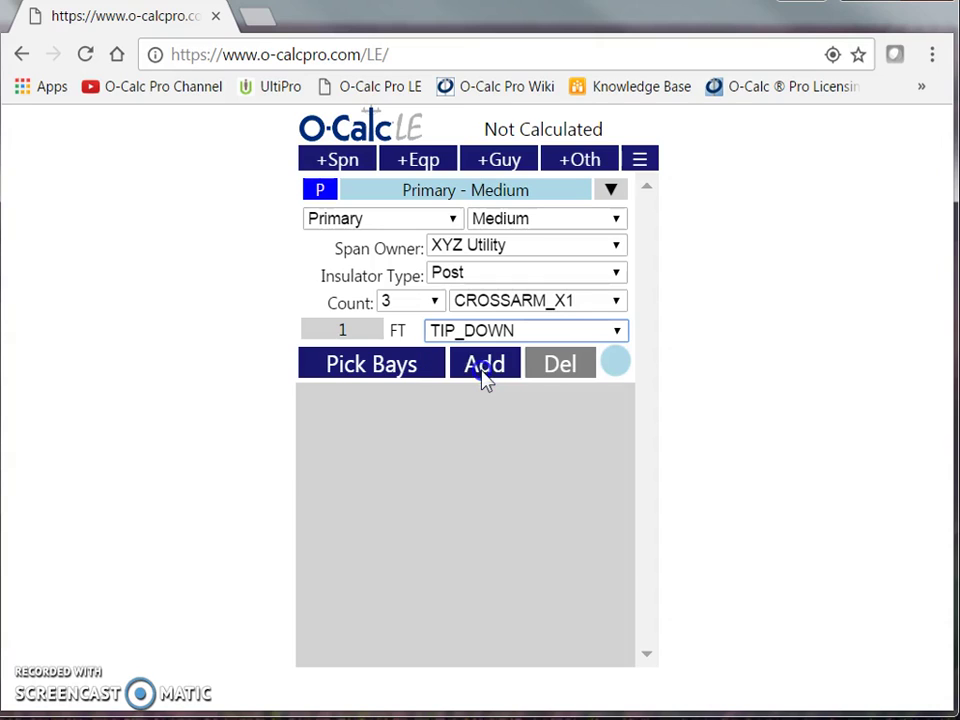
{"action": "left_click", "coordinate": [501, 272]}
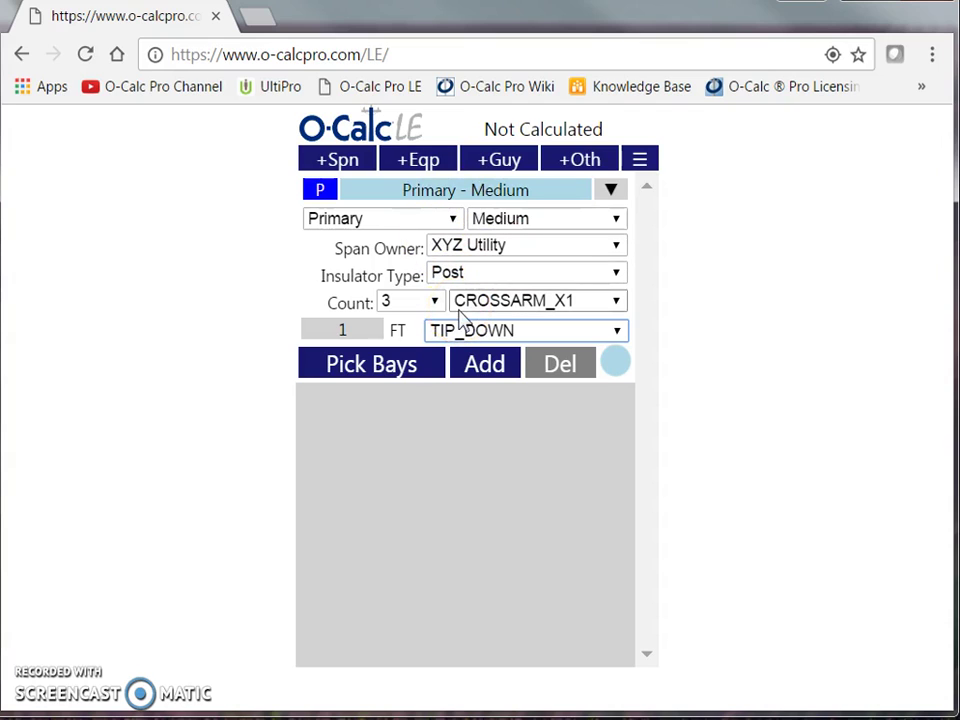
{"action": "left_click", "coordinate": [446, 219]}
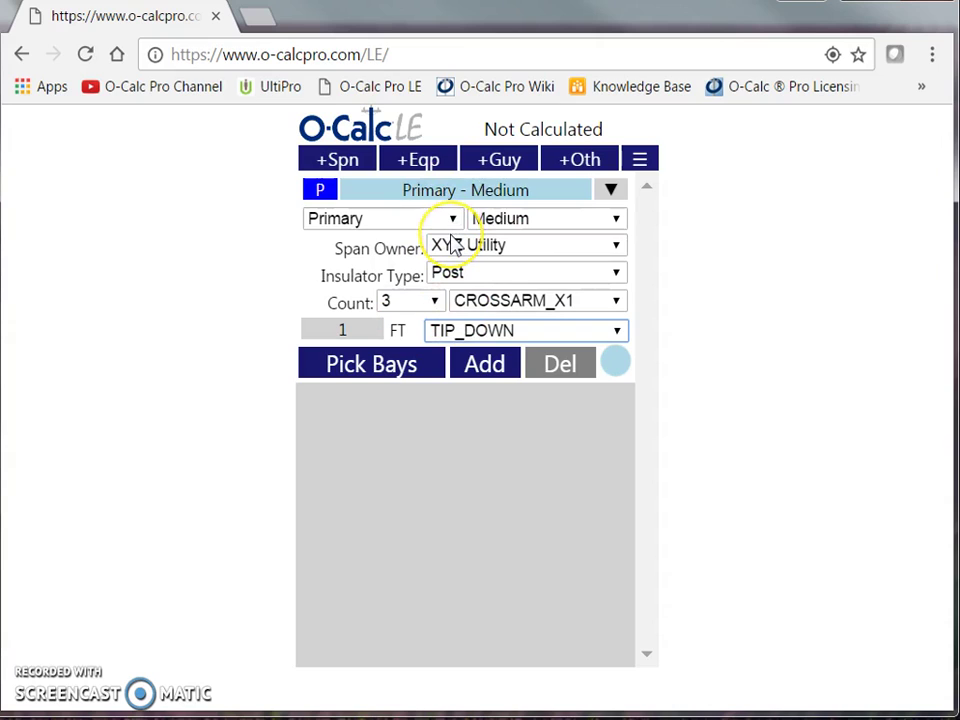
{"action": "left_click", "coordinate": [400, 368]}
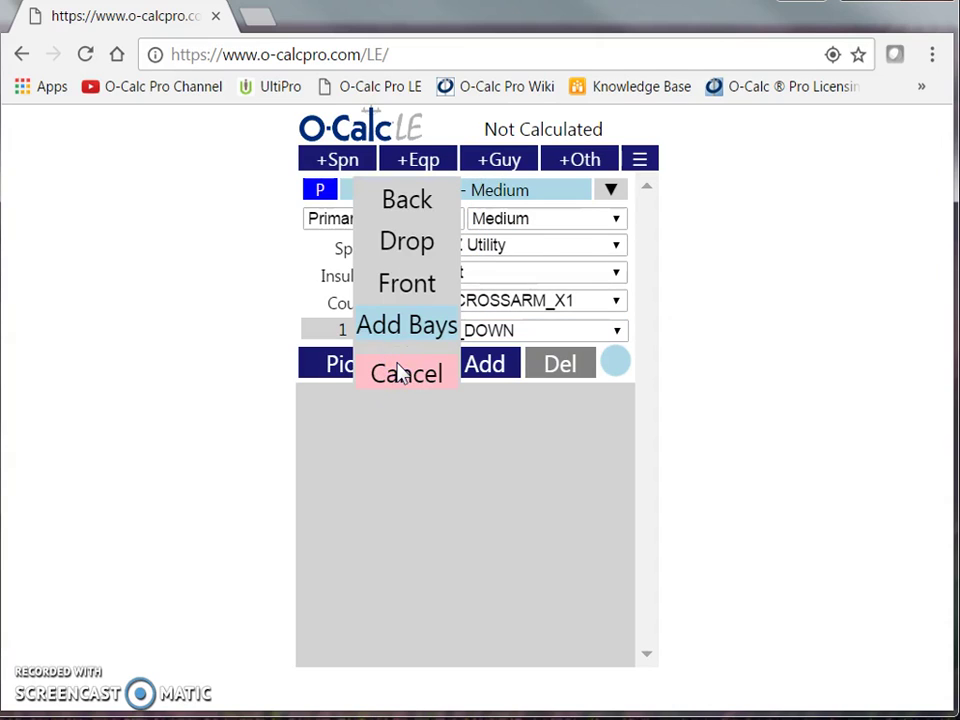
Assign the Back and Front bays to the Primary span and collapse its details.
{"action": "left_click", "coordinate": [420, 208]}
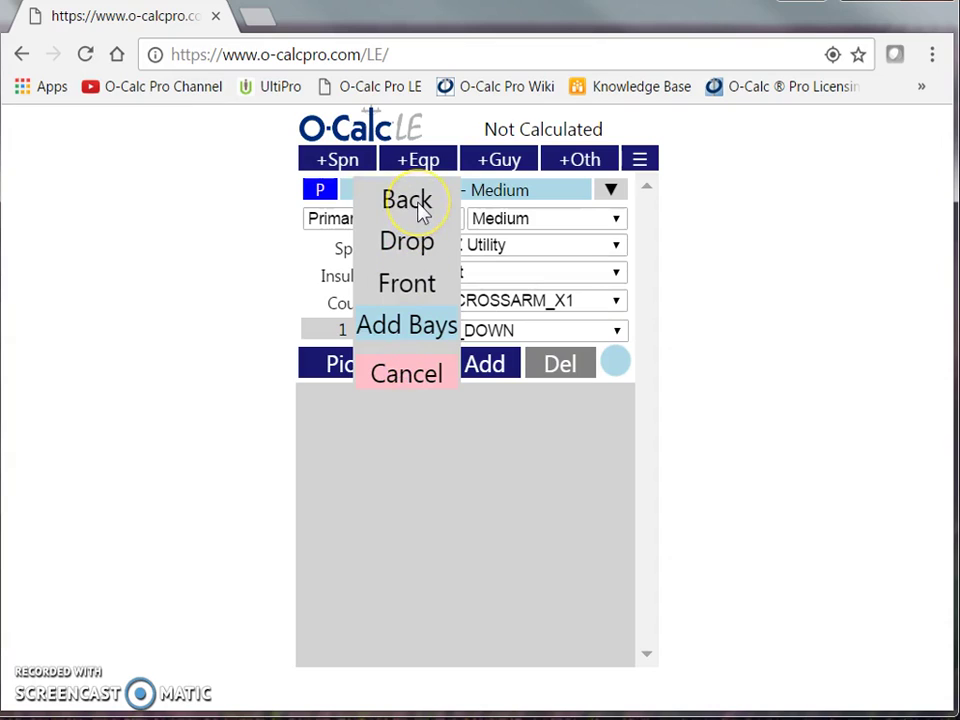
{"action": "left_click", "coordinate": [415, 200]}
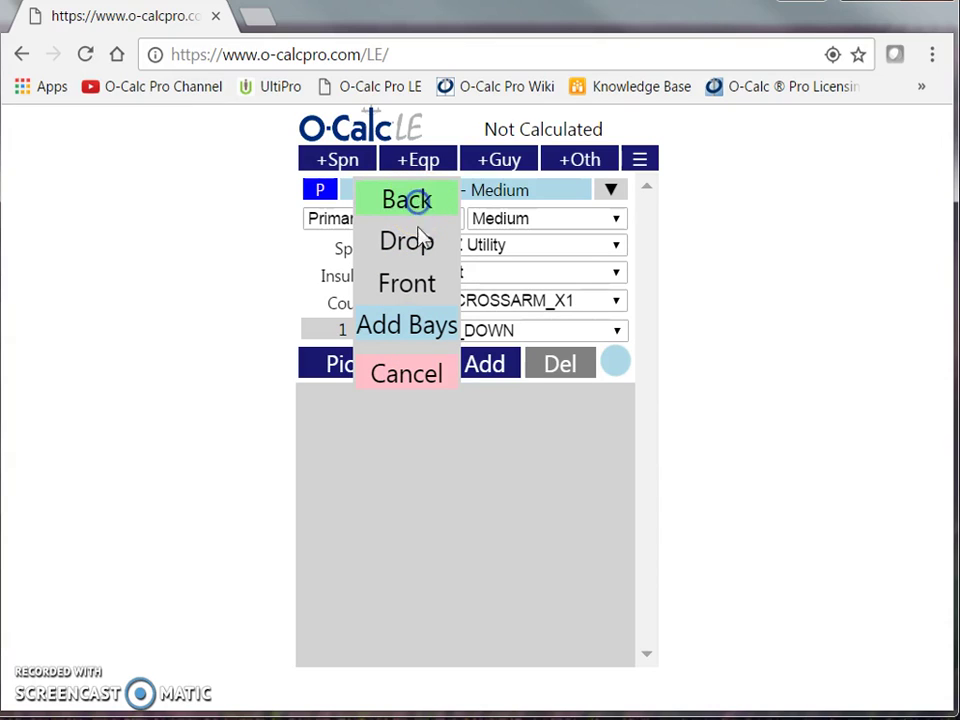
{"action": "left_click", "coordinate": [422, 286]}
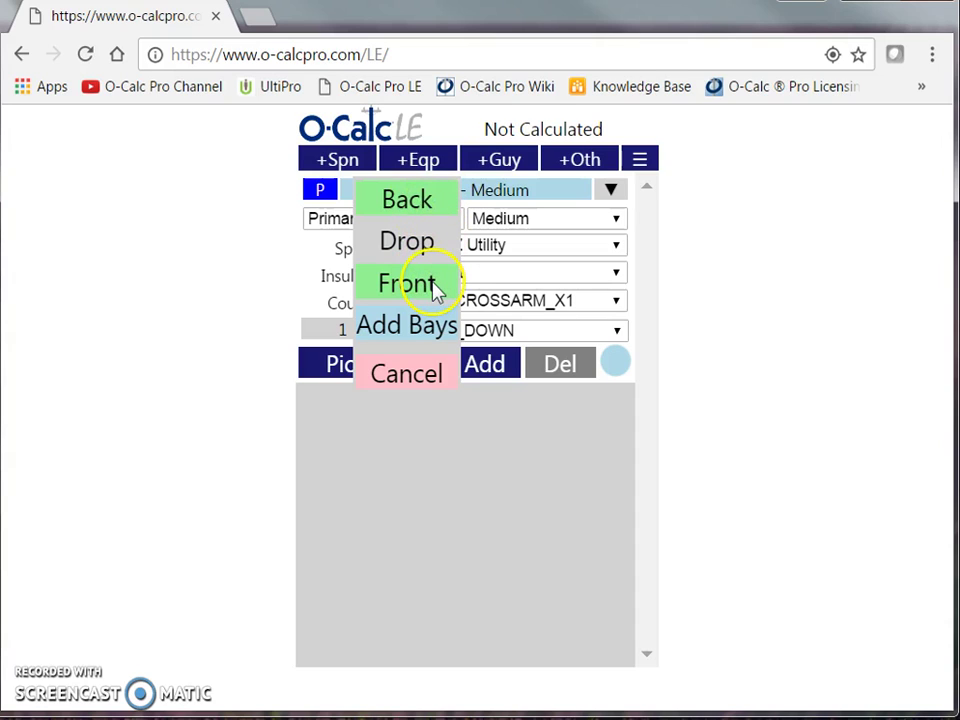
{"action": "left_click", "coordinate": [430, 328]}
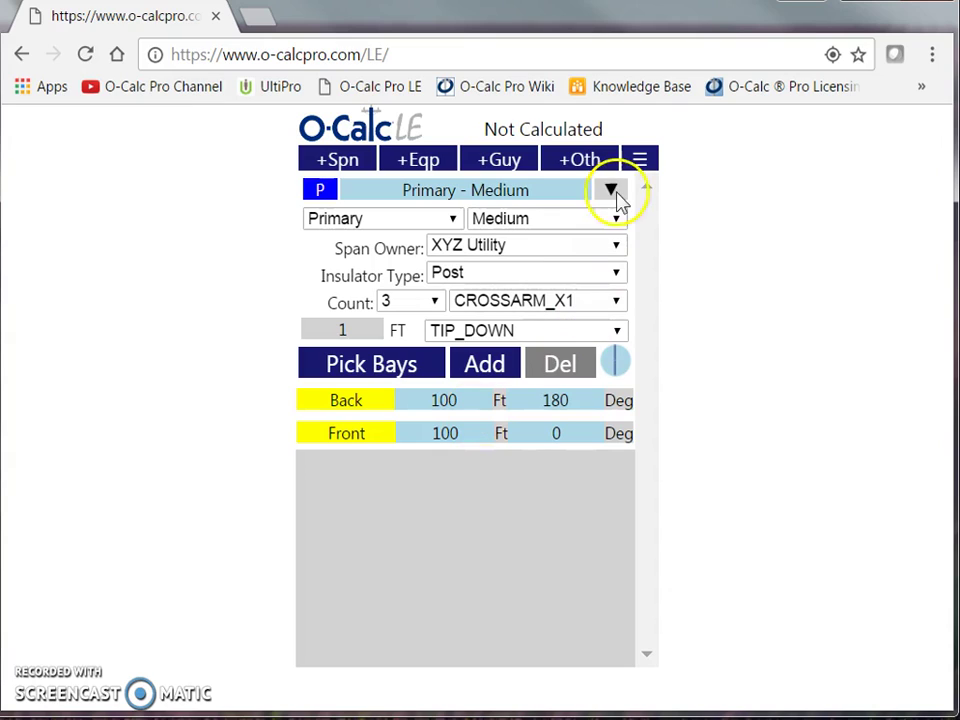
{"action": "left_click", "coordinate": [611, 190]}
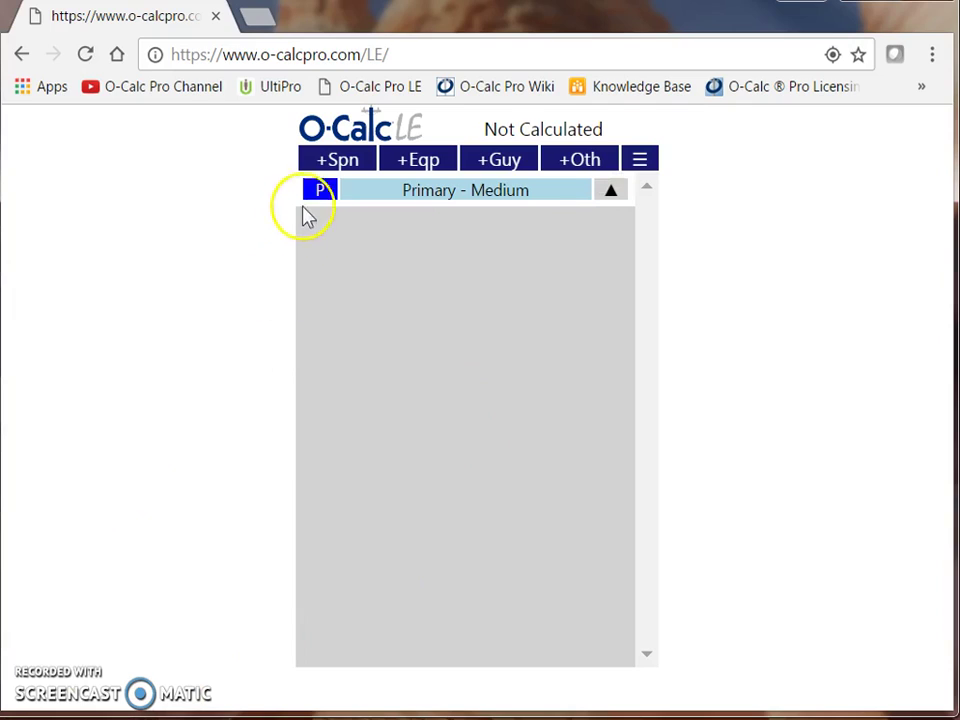
Add a new Secondary - Small span to the pole.
{"action": "left_click", "coordinate": [343, 163]}
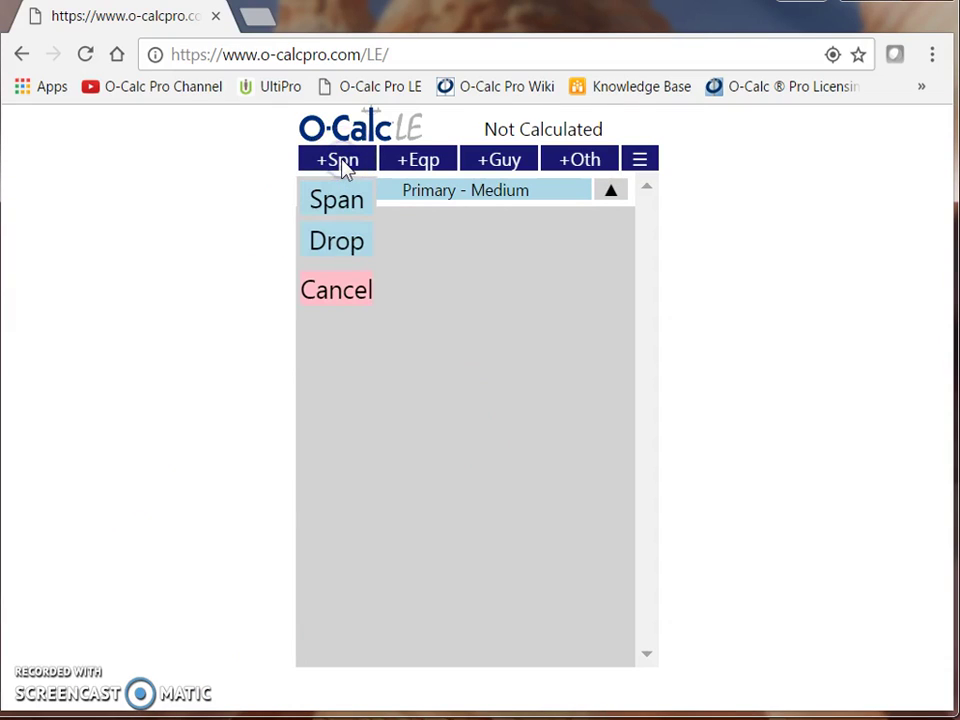
{"action": "left_click", "coordinate": [343, 203]}
{"action": "left_click", "coordinate": [358, 246]}
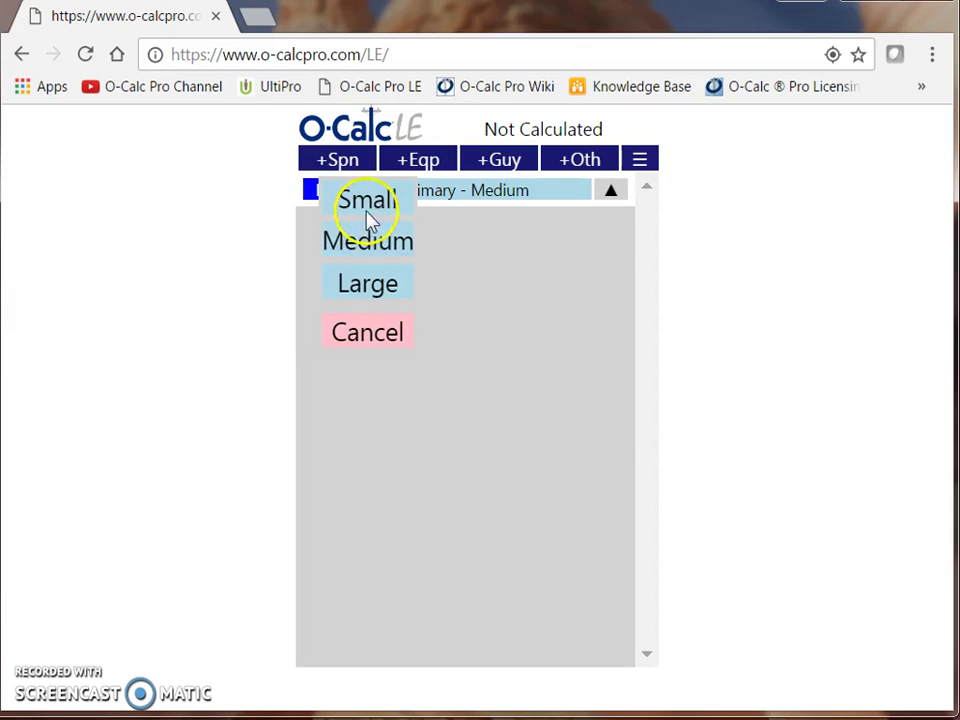
{"action": "left_click", "coordinate": [373, 200]}
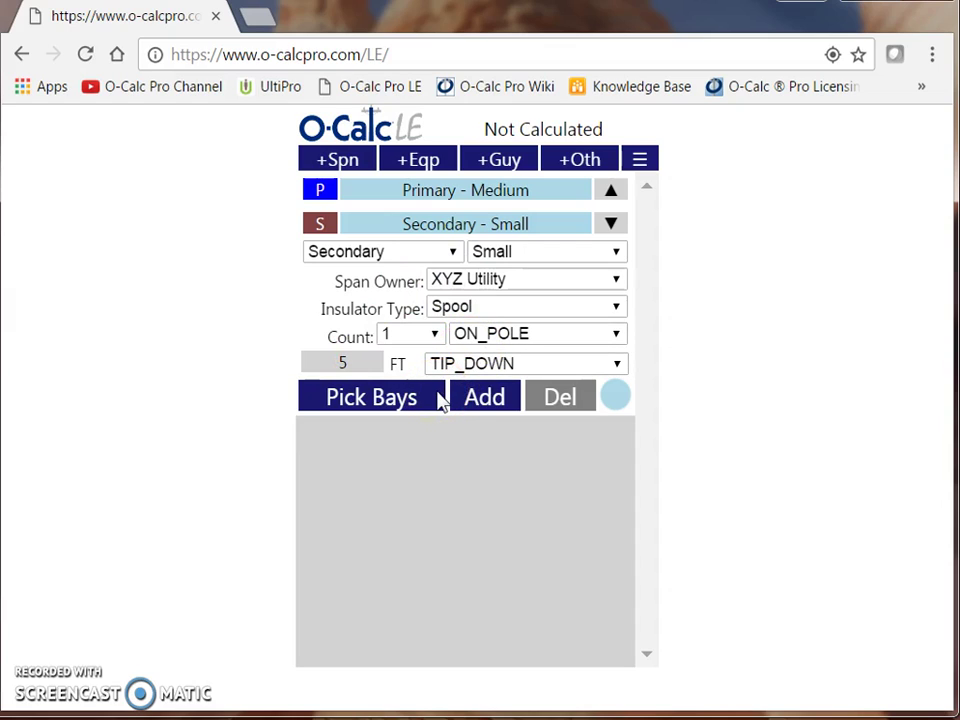
Assign the Front and Back 100 ft bays to the Secondary span and collapse it.
{"action": "left_click", "coordinate": [405, 400]}
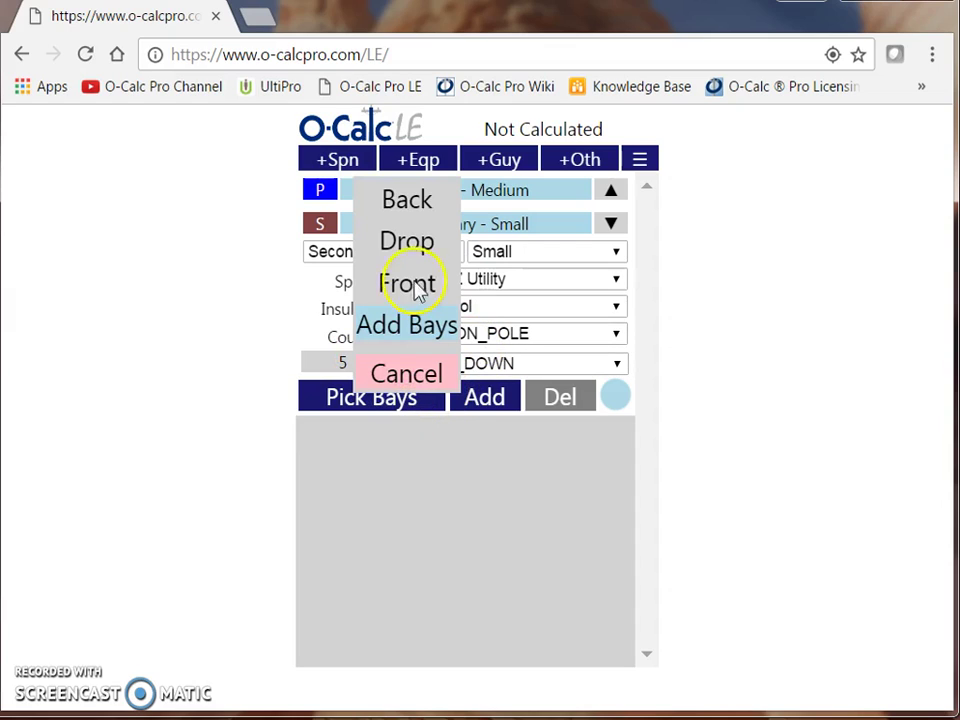
{"action": "left_click", "coordinate": [419, 289]}
{"action": "left_click", "coordinate": [414, 199]}
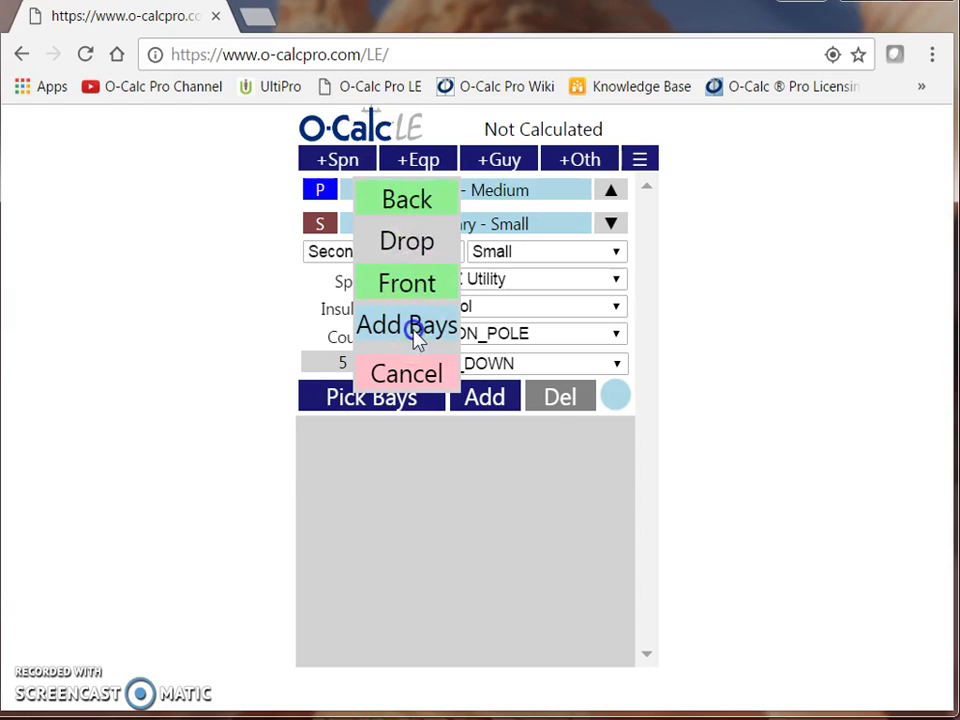
{"action": "left_click", "coordinate": [419, 337]}
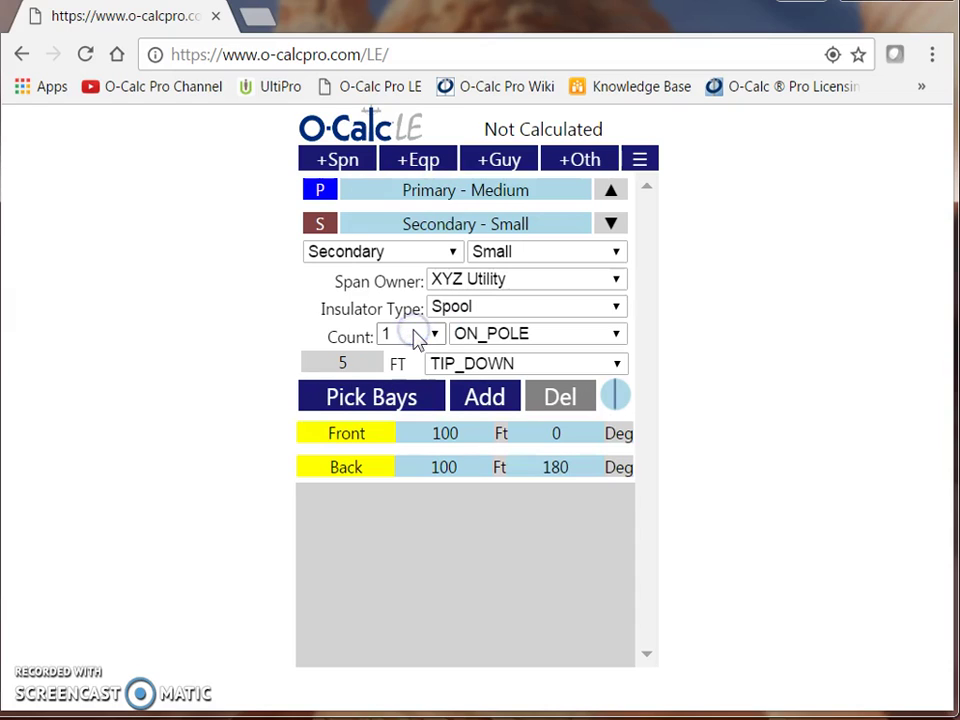
{"action": "left_click", "coordinate": [610, 226]}
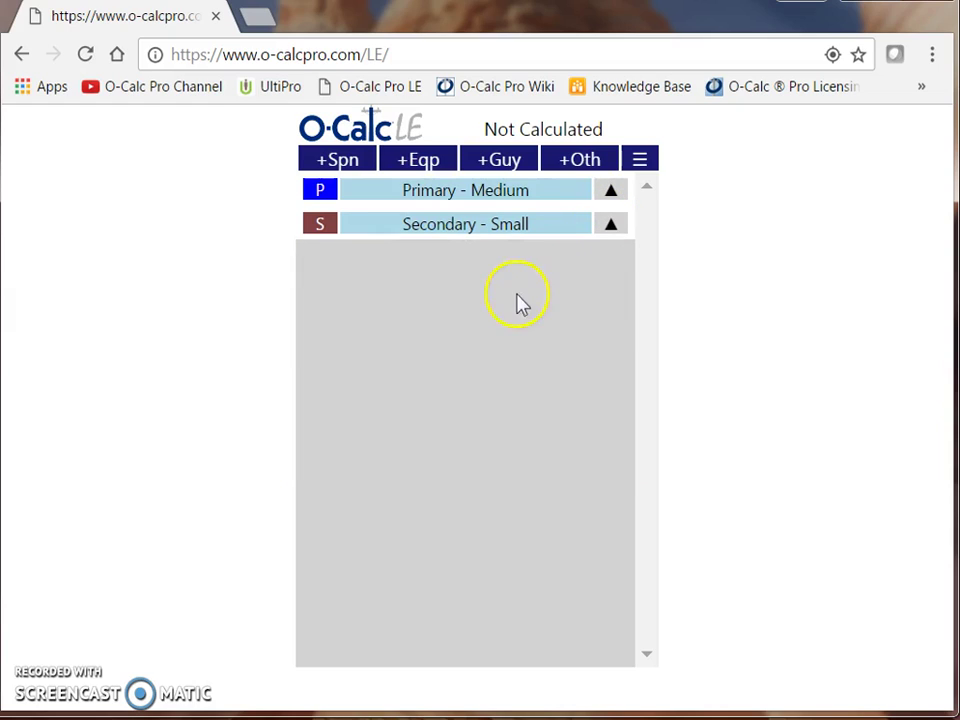
{"action": "left_click", "coordinate": [346, 166]}
{"action": "left_click", "coordinate": [347, 205]}
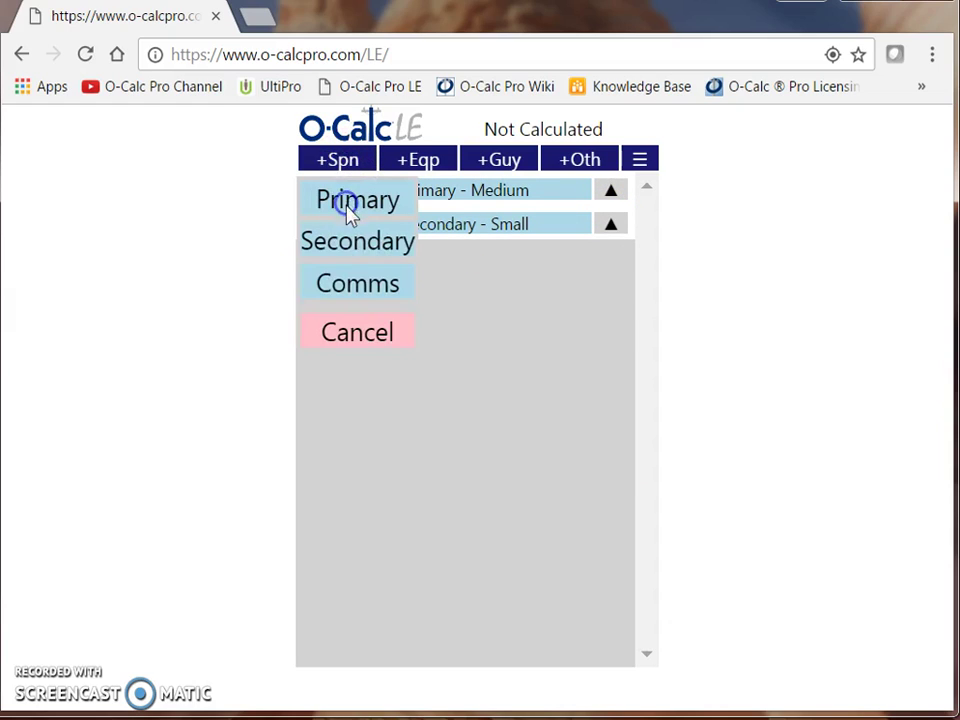
Make the new span Comms - 1in, keeping the Single Bolt insulator.
{"action": "left_click", "coordinate": [358, 285]}
{"action": "left_click", "coordinate": [372, 250]}
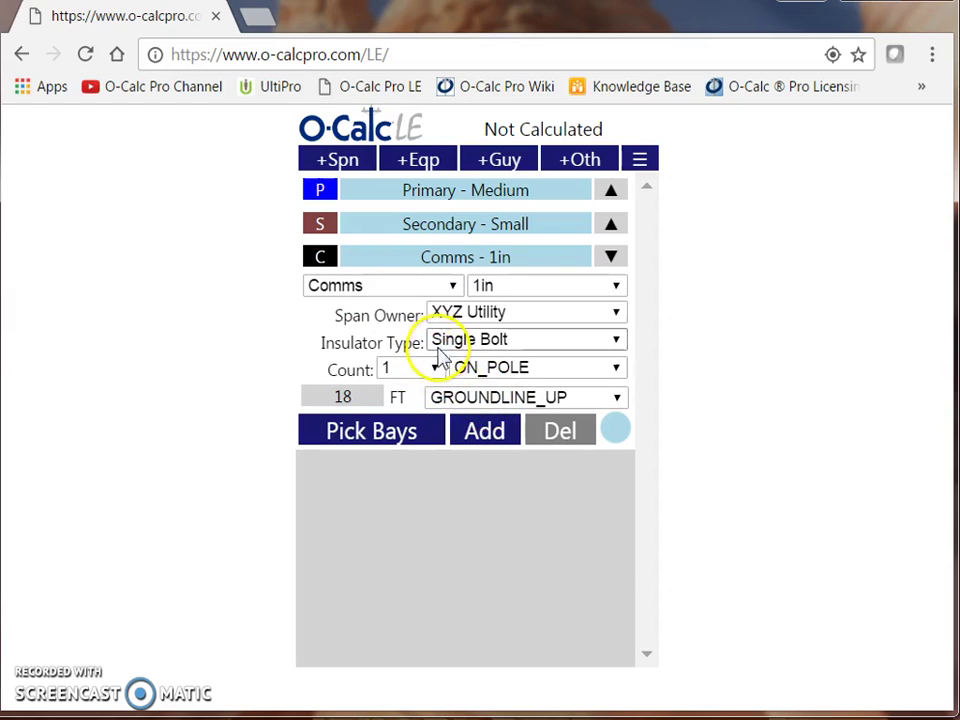
{"action": "left_click", "coordinate": [543, 341]}
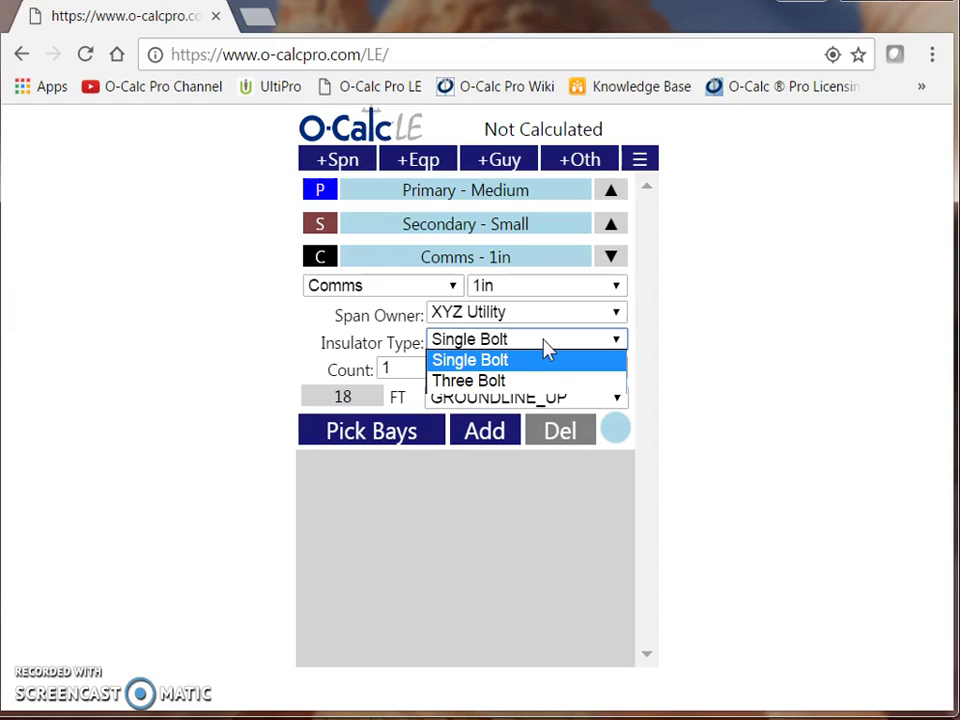
{"action": "left_click", "coordinate": [546, 342]}
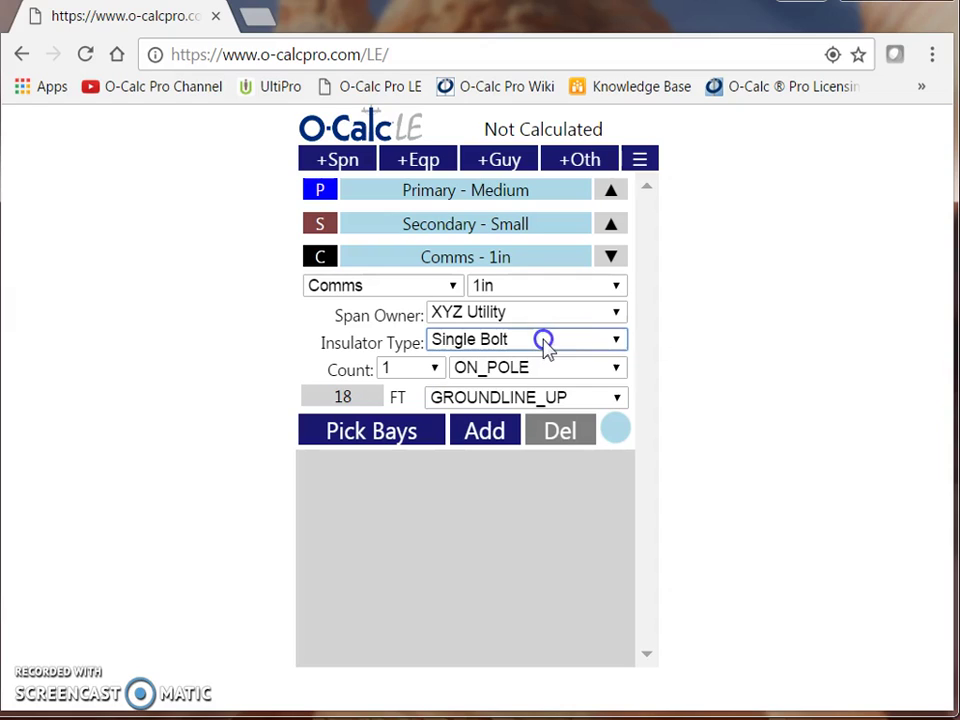
Assign the Back and Front bays to the Comms - 1in span and collapse it.
{"action": "left_click", "coordinate": [366, 442]}
{"action": "left_click", "coordinate": [405, 205]}
{"action": "left_click", "coordinate": [414, 285]}
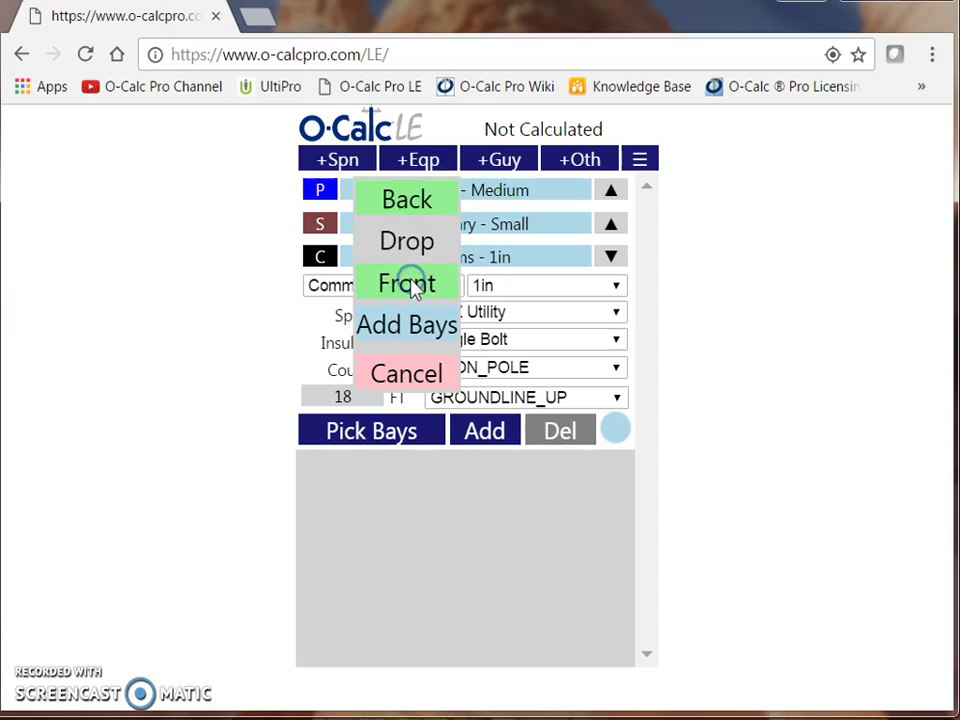
{"action": "left_click", "coordinate": [418, 327]}
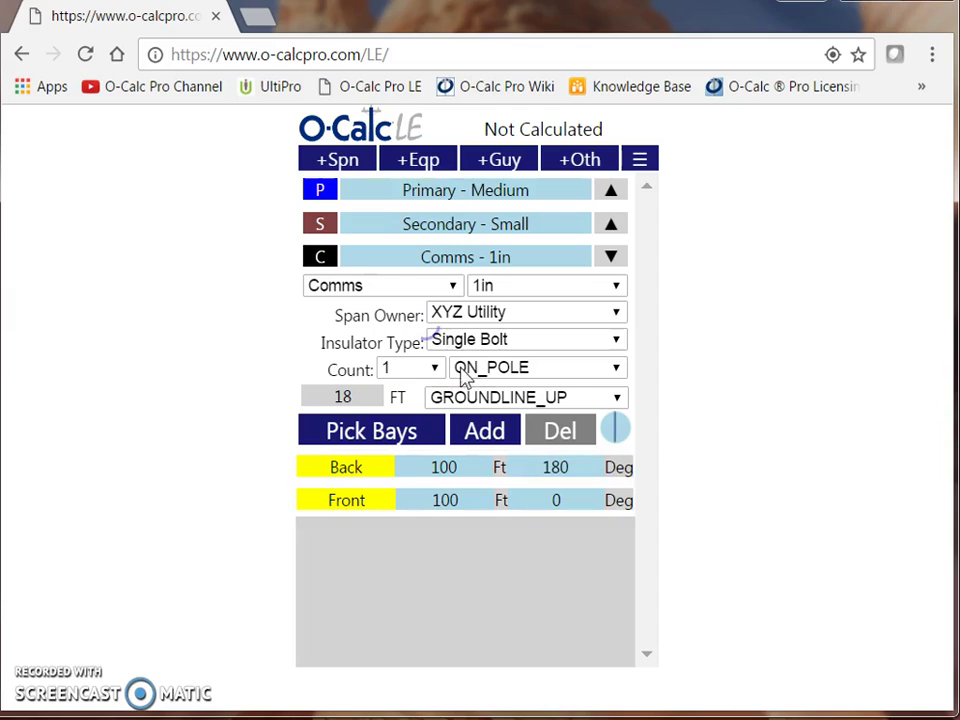
{"action": "left_click", "coordinate": [610, 260]}
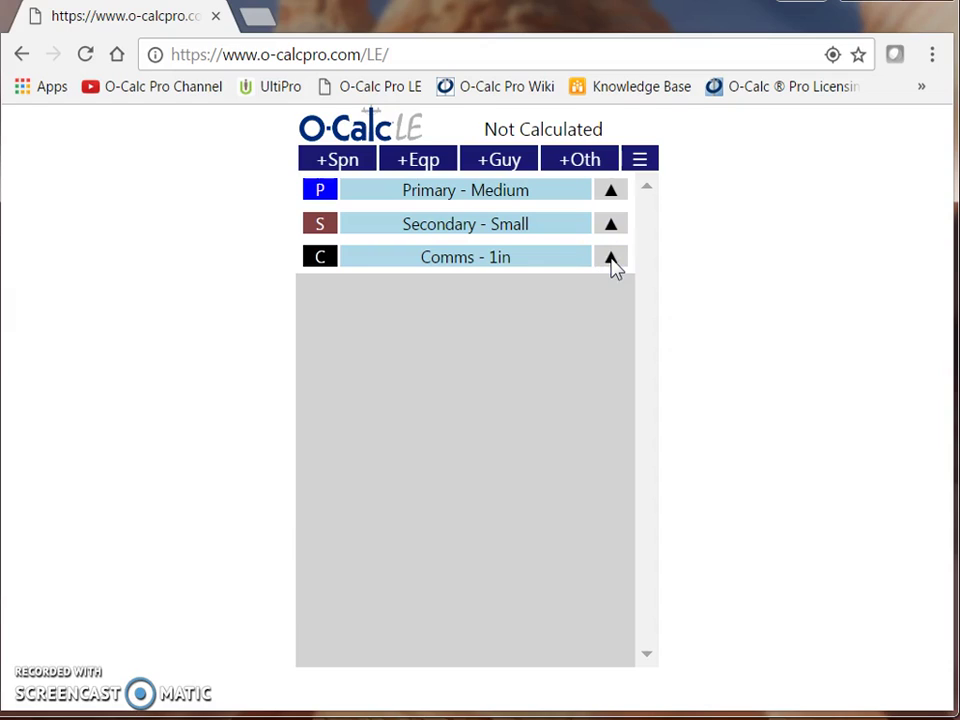
Add a size S Comm Drop to the pole.
{"action": "left_click", "coordinate": [343, 168]}
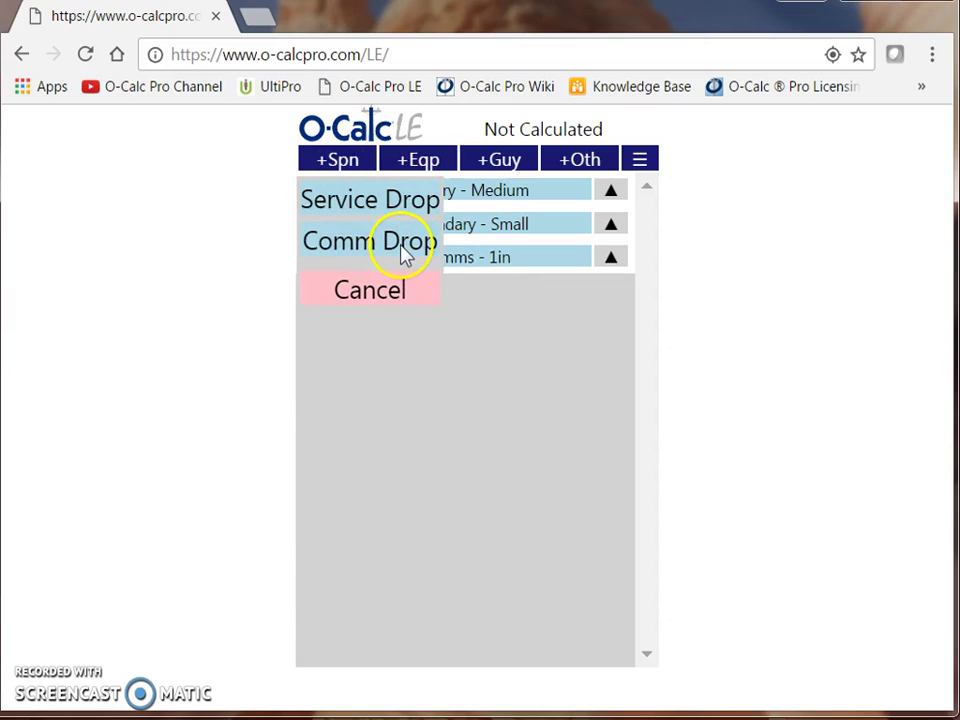
{"action": "left_click", "coordinate": [405, 253]}
{"action": "left_click", "coordinate": [377, 214]}
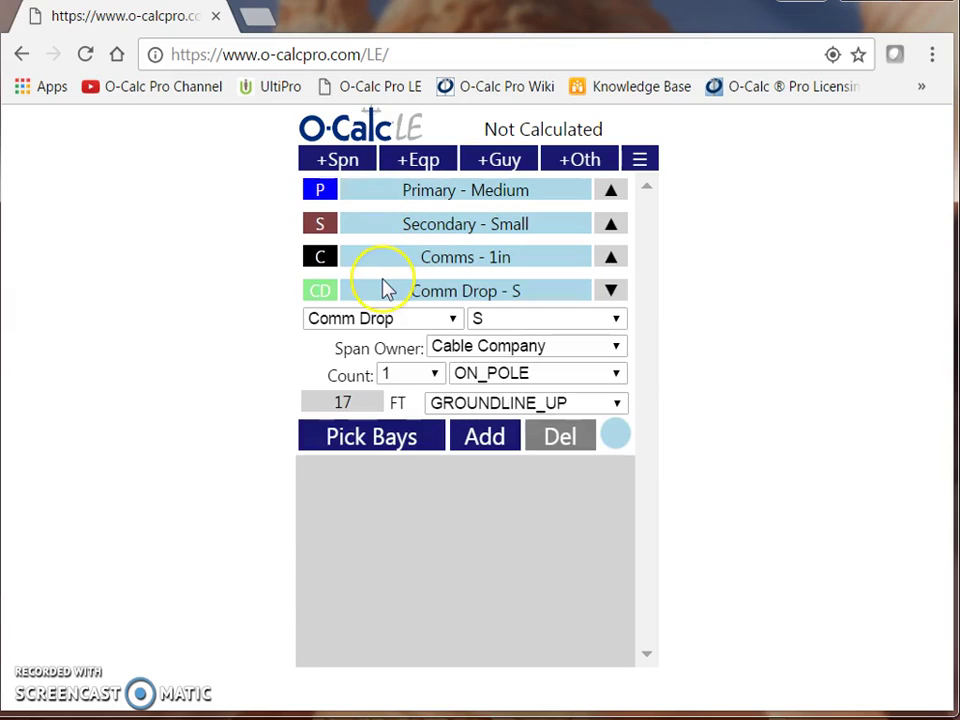
Assign the 50 ft Drop bay to the Comm Drop and collapse its details.
{"action": "left_click", "coordinate": [390, 430]}
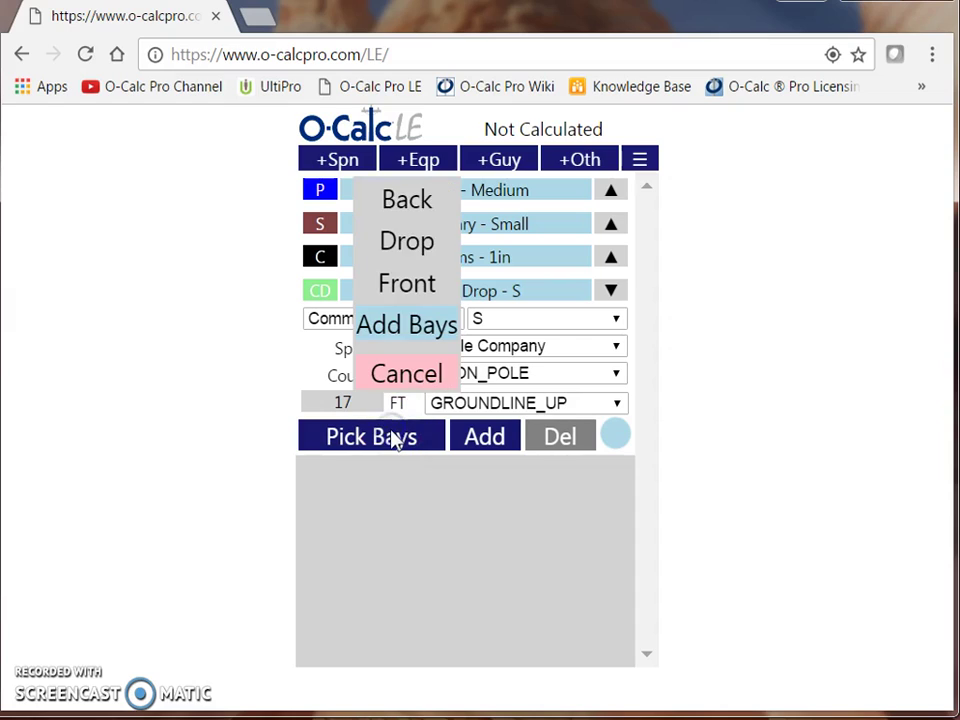
{"action": "left_click", "coordinate": [418, 245]}
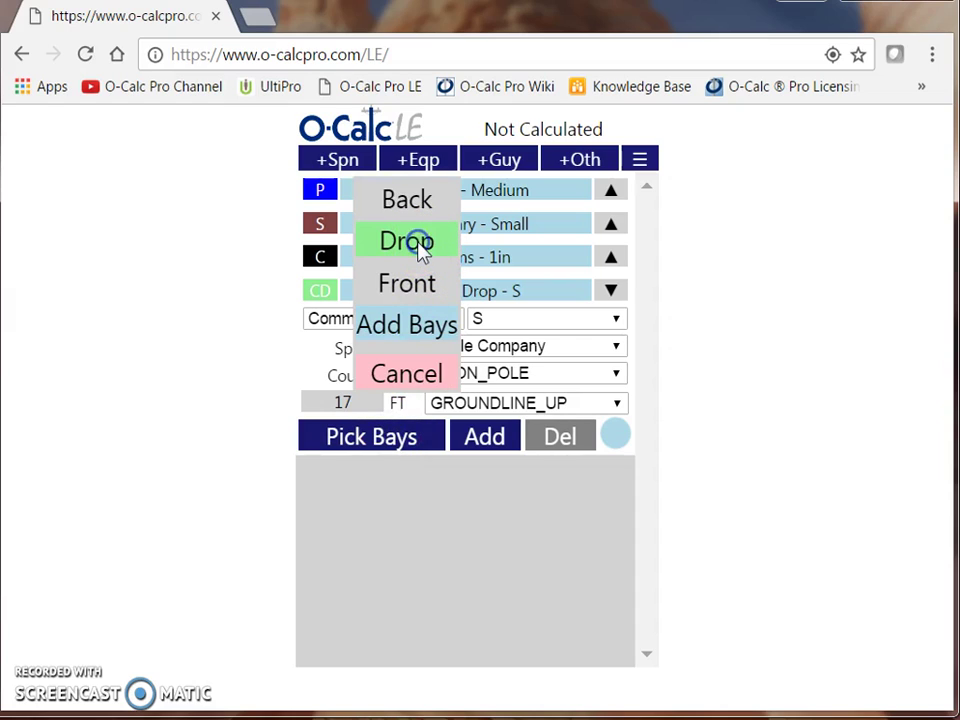
{"action": "left_click", "coordinate": [420, 332]}
{"action": "left_click", "coordinate": [614, 444]}
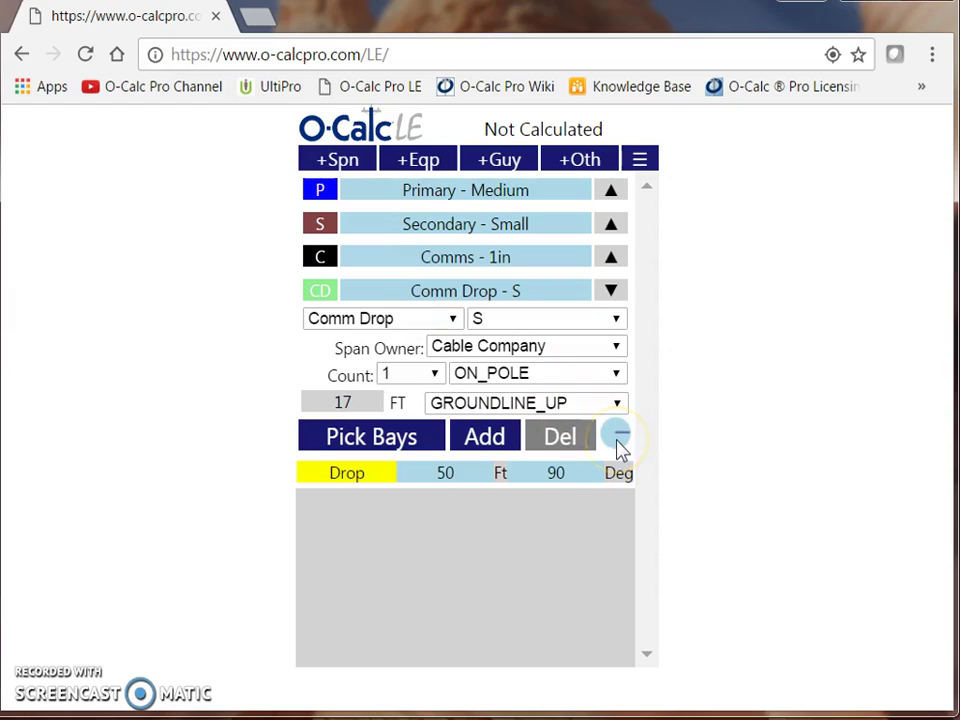
{"action": "left_click", "coordinate": [616, 293]}
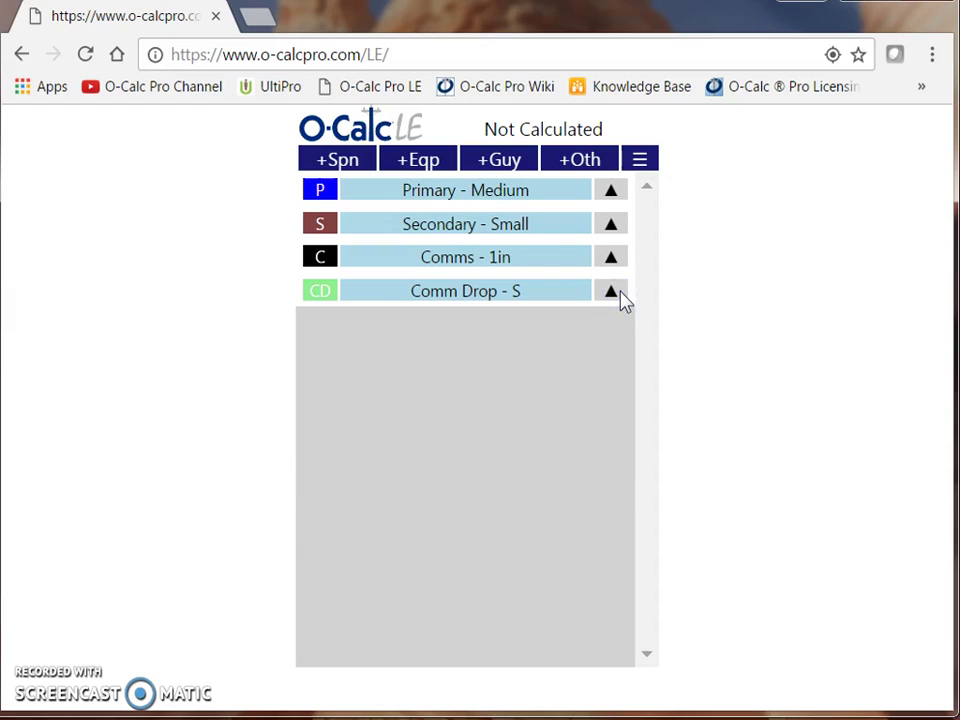
{"action": "left_click", "coordinate": [425, 163]}
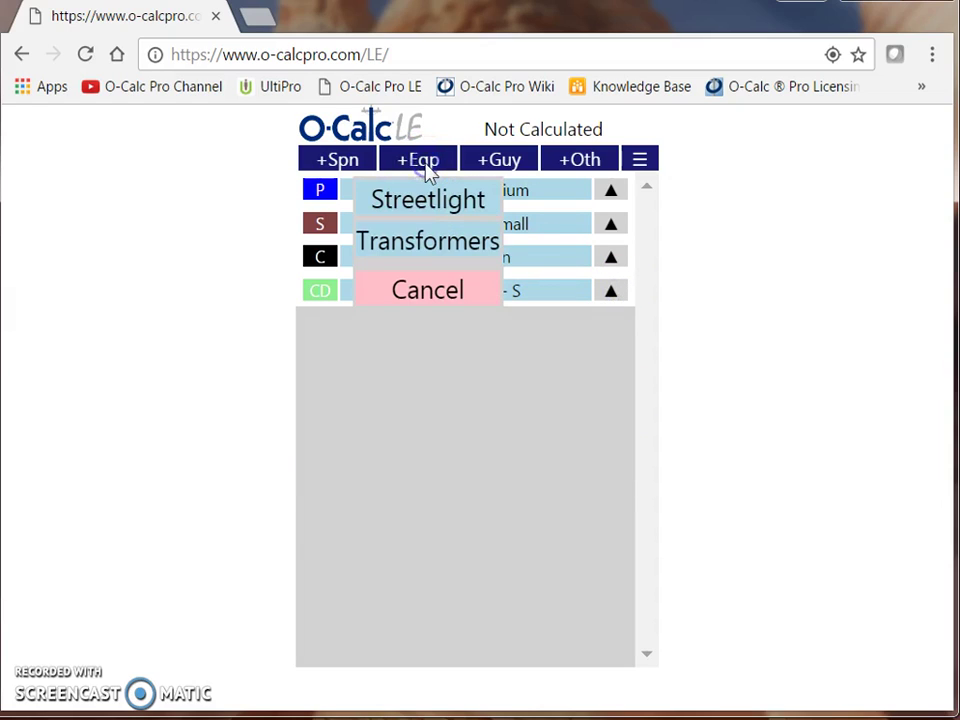
Add a medium Streetlight and set its angle to 90.
{"action": "left_click", "coordinate": [428, 196]}
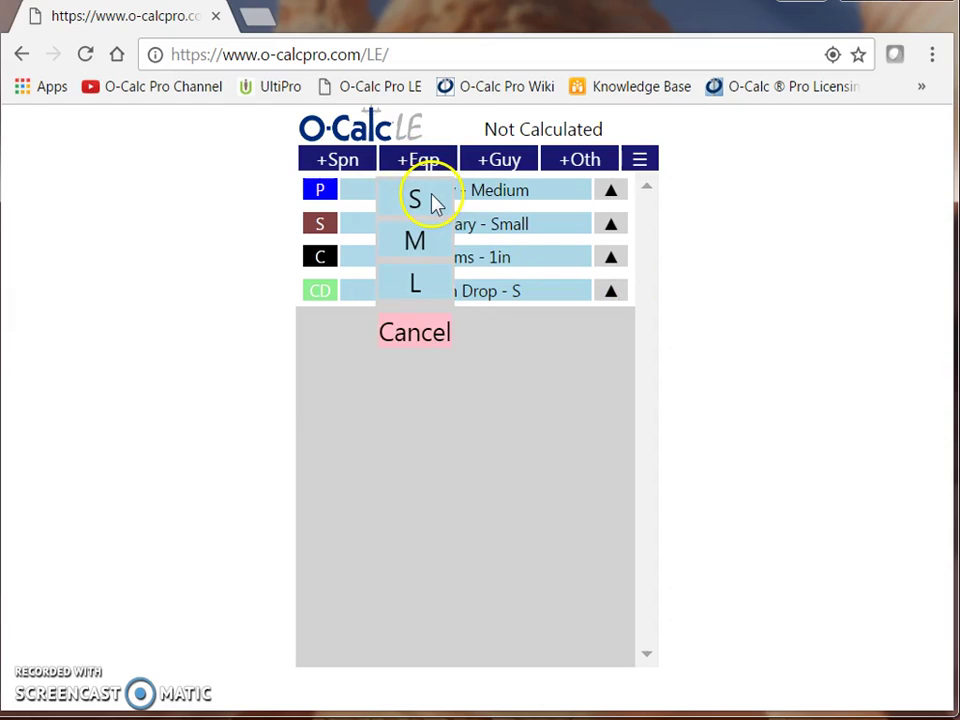
{"action": "left_click", "coordinate": [429, 249]}
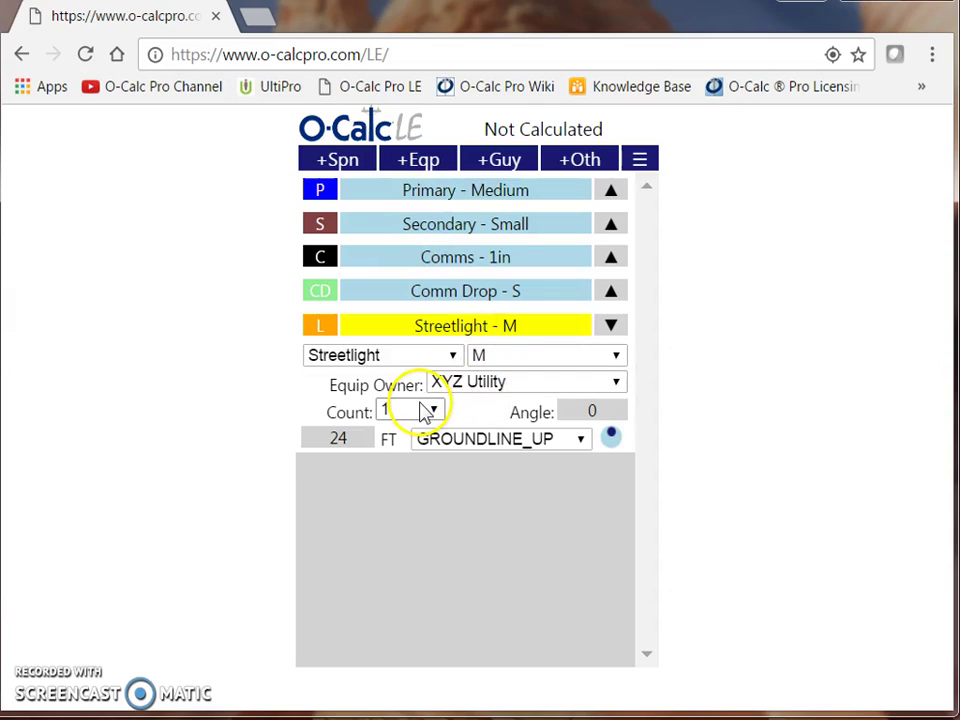
{"action": "left_click", "coordinate": [592, 418]}
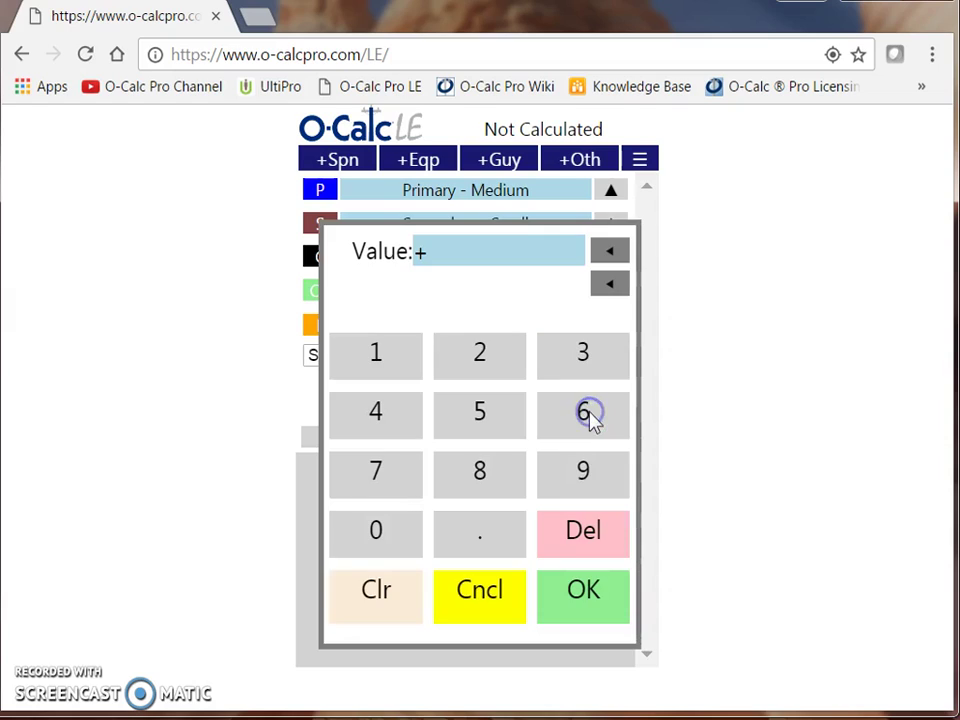
{"action": "left_click", "coordinate": [585, 487]}
{"action": "left_click", "coordinate": [408, 540]}
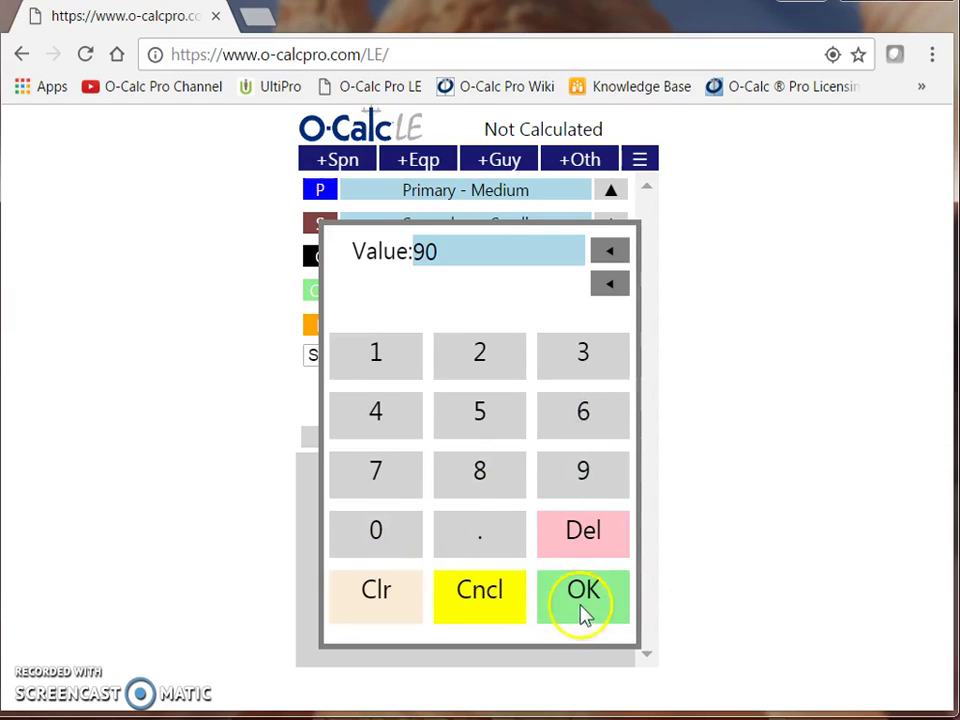
{"action": "left_click", "coordinate": [581, 608]}
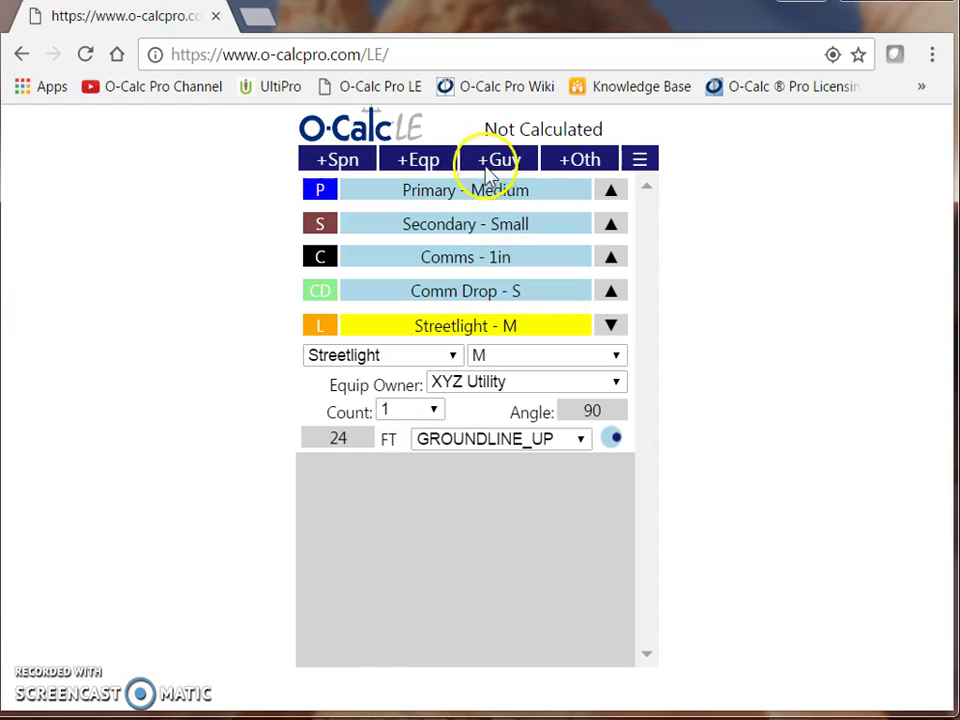
Add a DOWN guy using EHS 3/8 0.375" wire.
{"action": "left_click", "coordinate": [517, 163]}
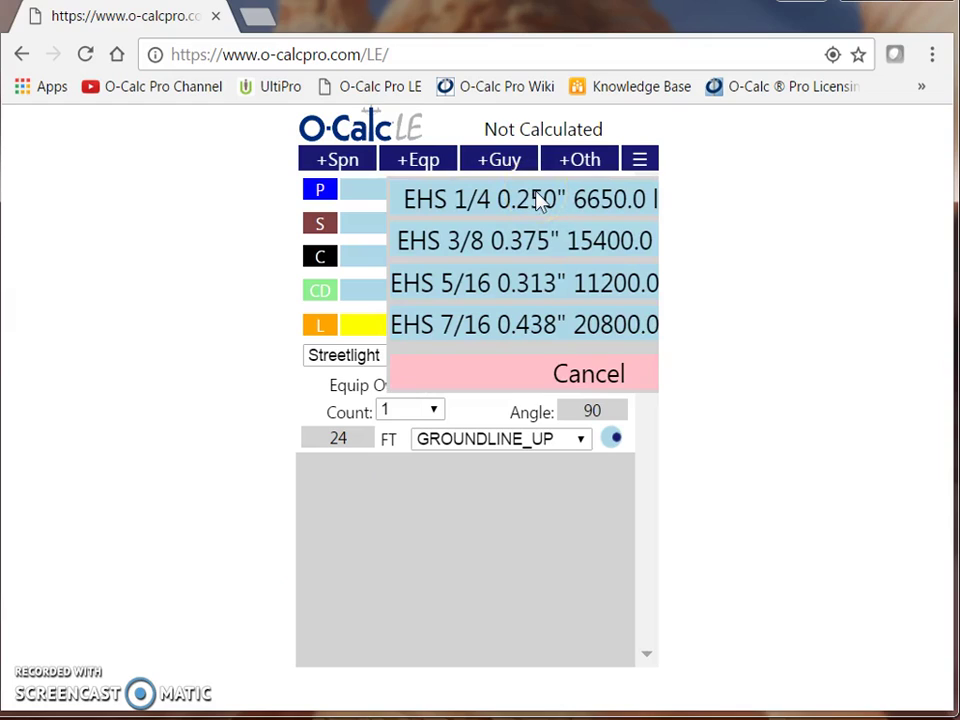
{"action": "left_click", "coordinate": [537, 243]}
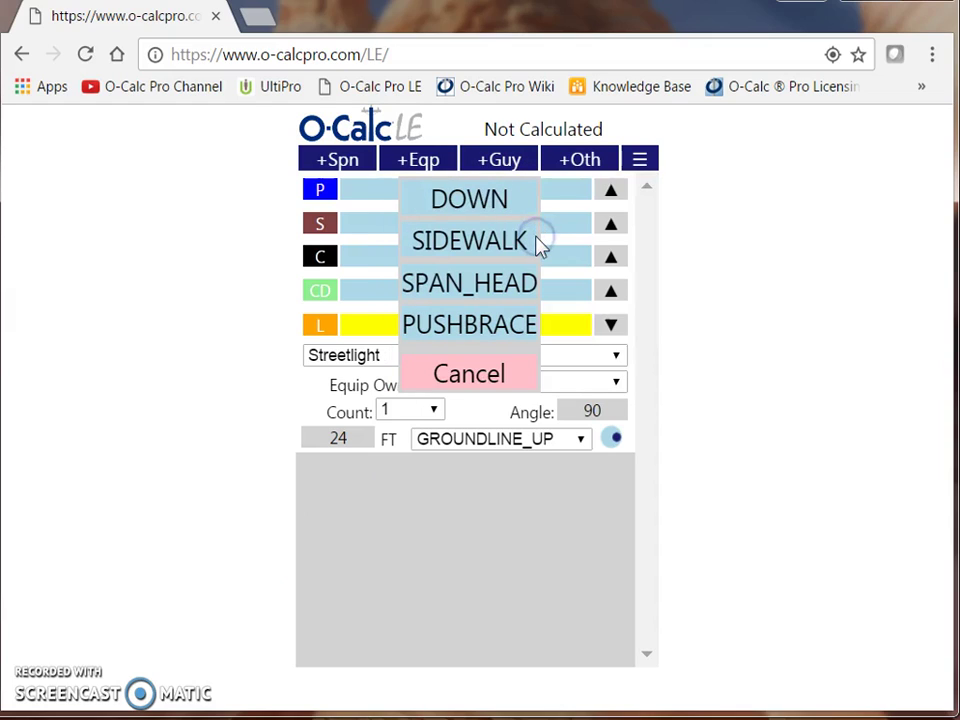
{"action": "left_click", "coordinate": [479, 202]}
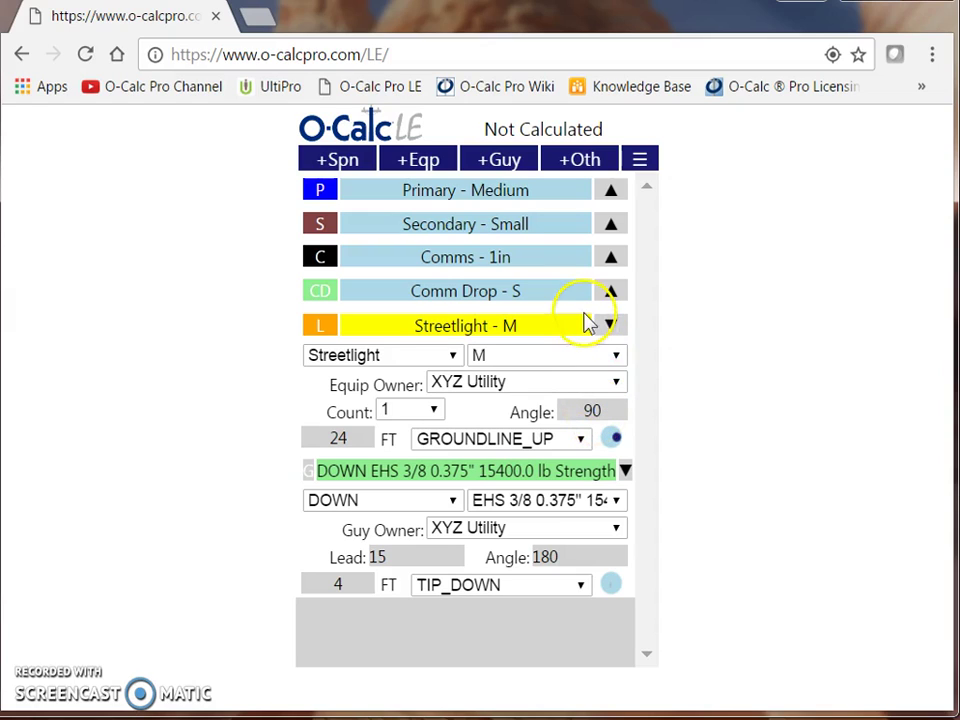
Expand and collapse the Comm Drop details, then fold away the Streetlight details.
{"action": "left_click", "coordinate": [611, 291]}
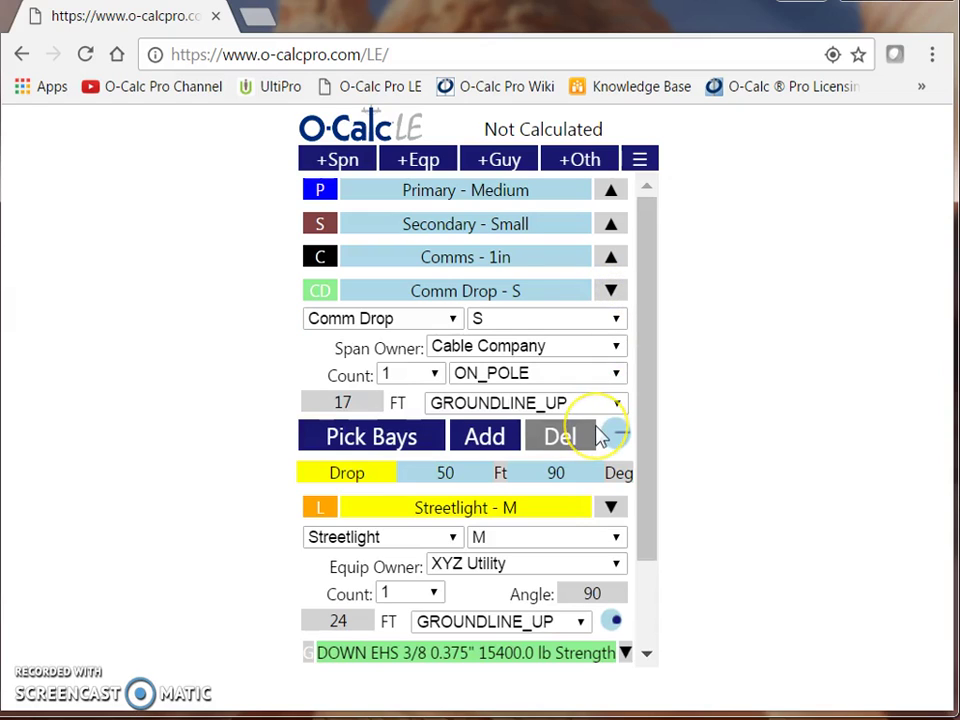
{"action": "left_click", "coordinate": [611, 291]}
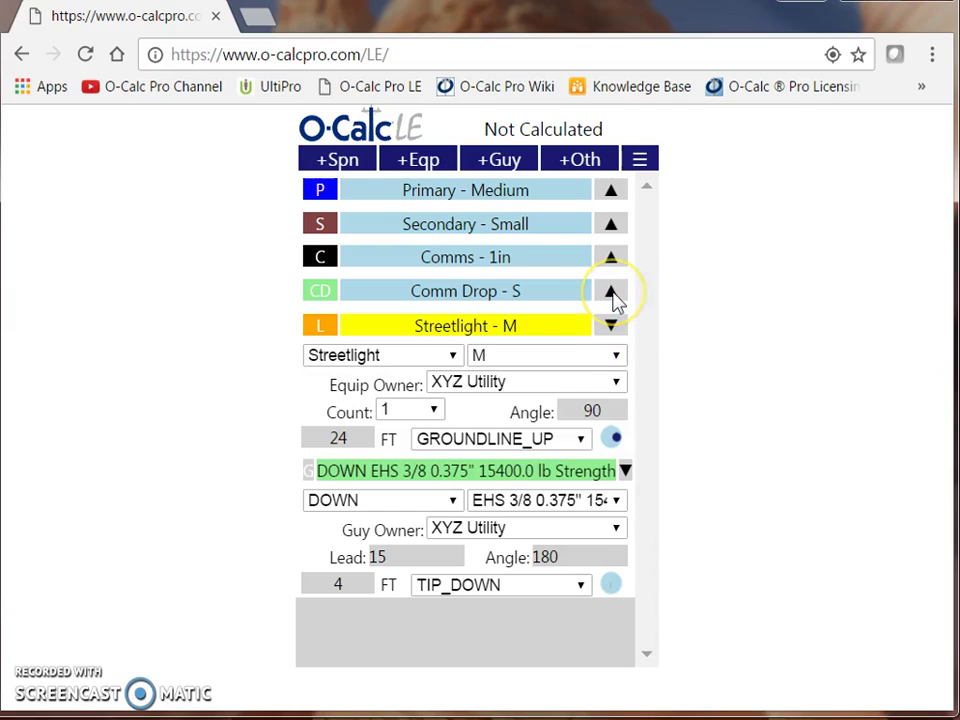
{"action": "left_click", "coordinate": [613, 312]}
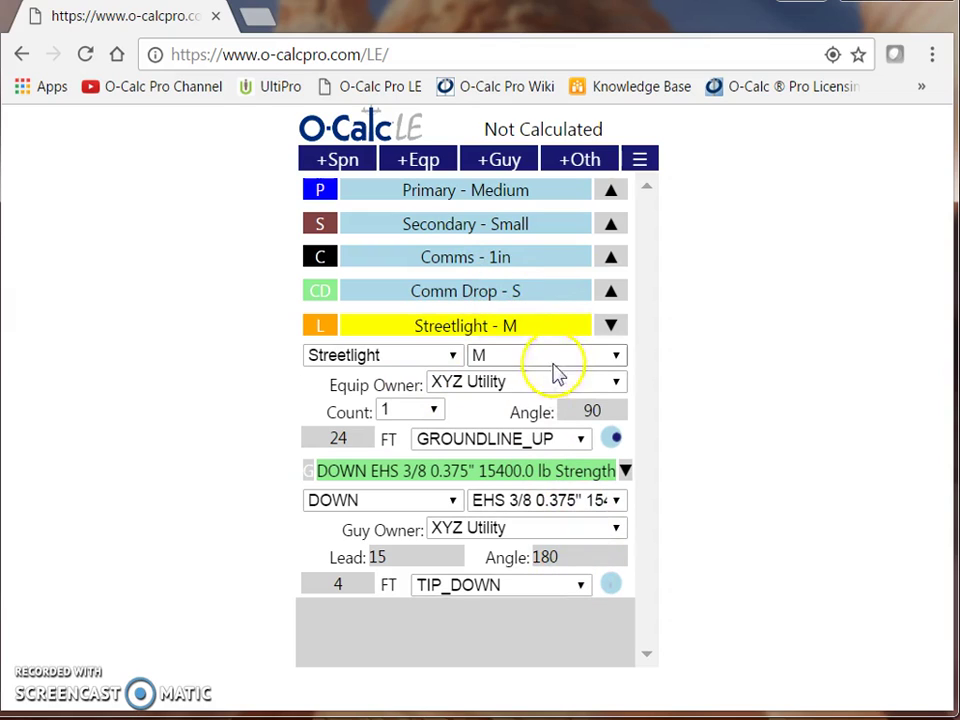
{"action": "left_click", "coordinate": [612, 292]}
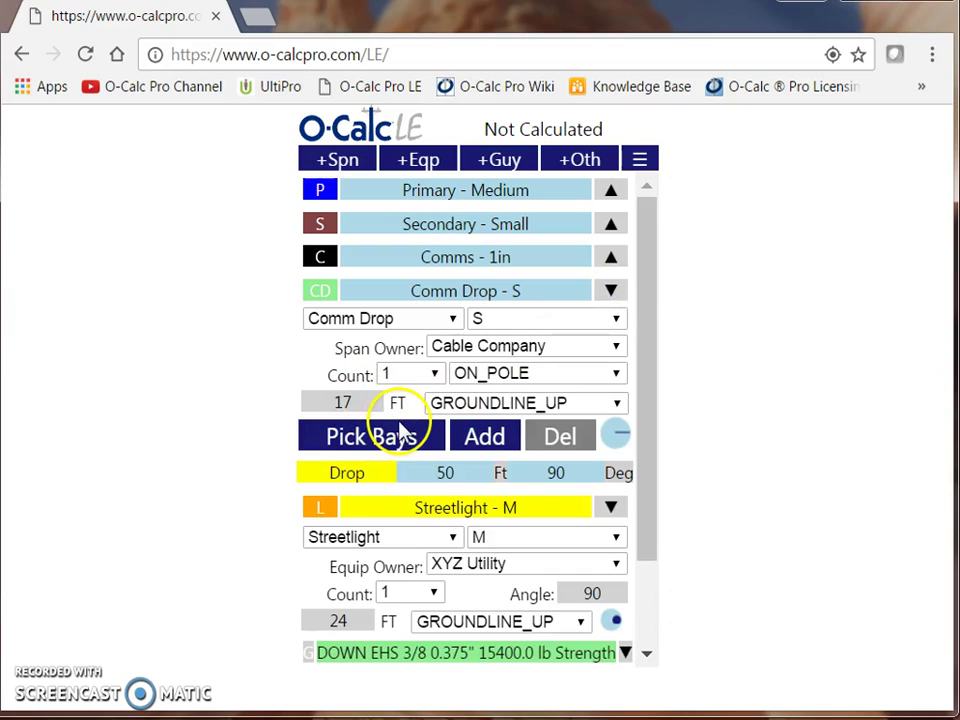
{"action": "left_click", "coordinate": [611, 292]}
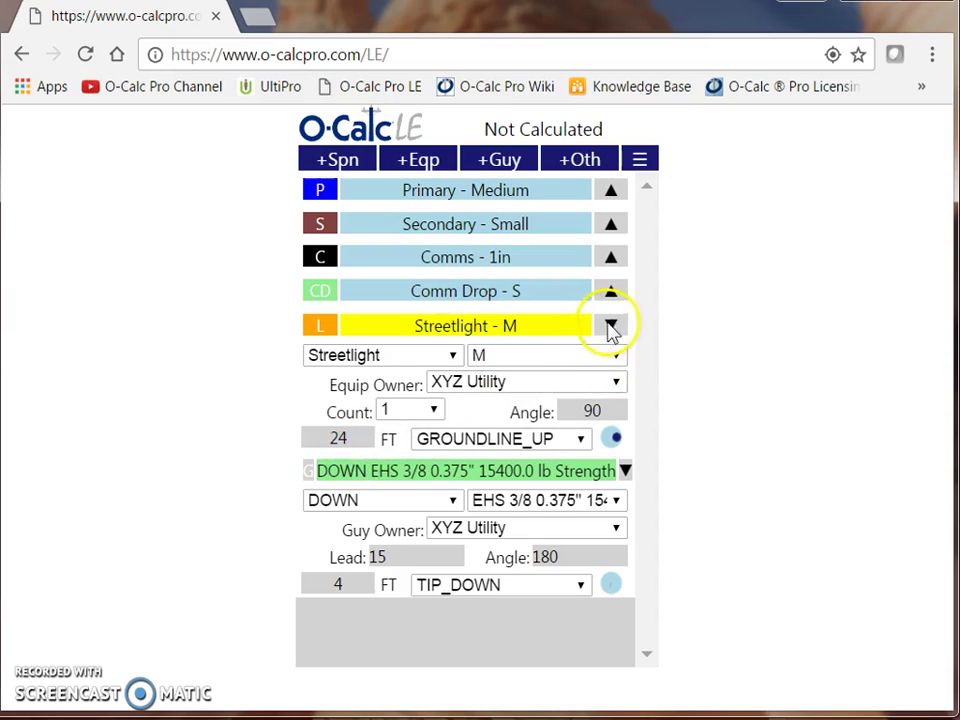
{"action": "left_click", "coordinate": [612, 325]}
{"action": "left_click", "coordinate": [456, 475]}
Set the down guy height to 18 ft measured GROUNDLINE_UP.
{"action": "left_click", "coordinate": [478, 497]}
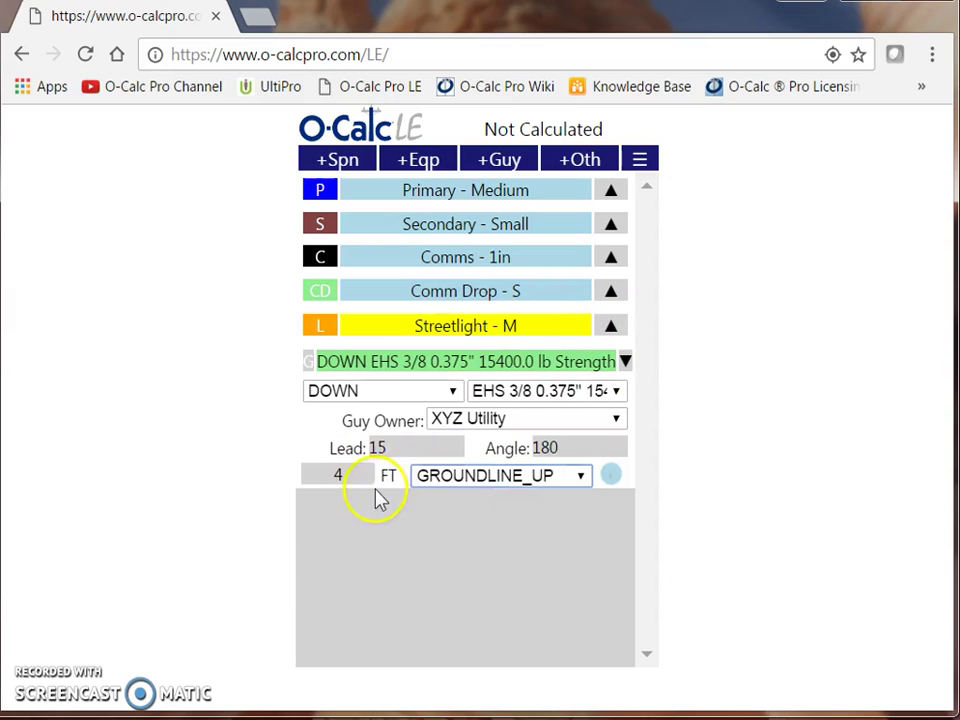
{"action": "left_click", "coordinate": [358, 475]}
{"action": "left_click", "coordinate": [403, 368]}
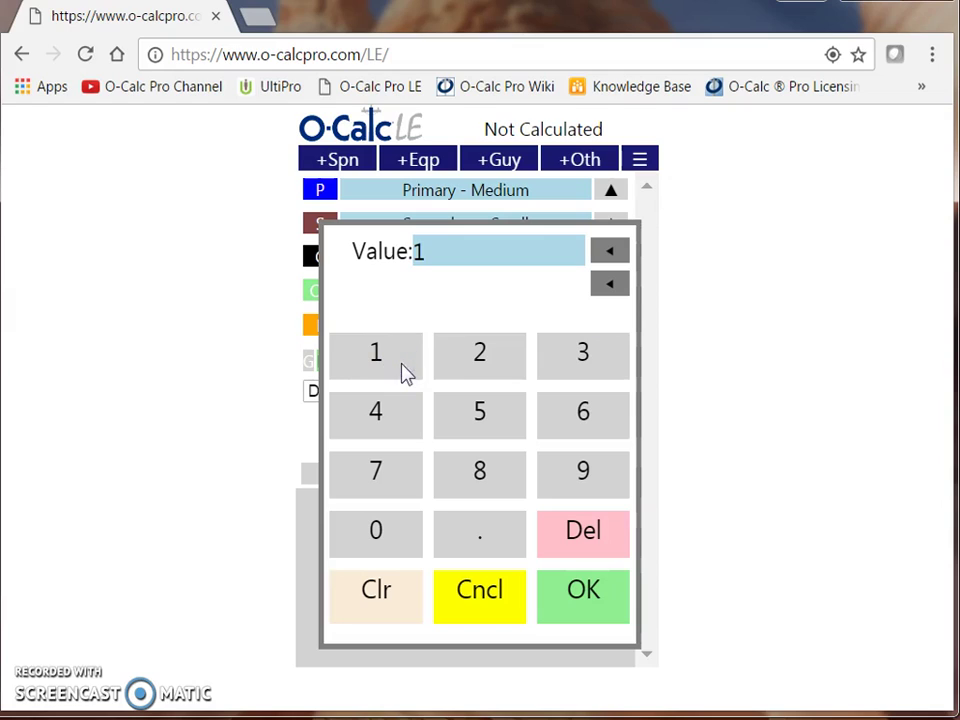
{"action": "left_click", "coordinate": [476, 469]}
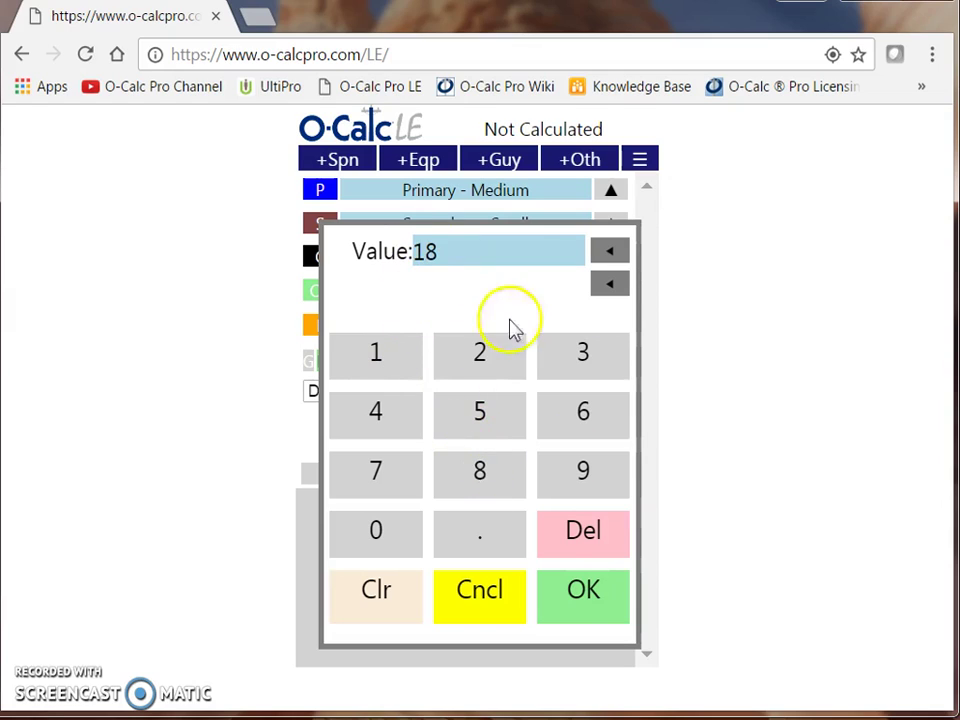
{"action": "left_click", "coordinate": [571, 598]}
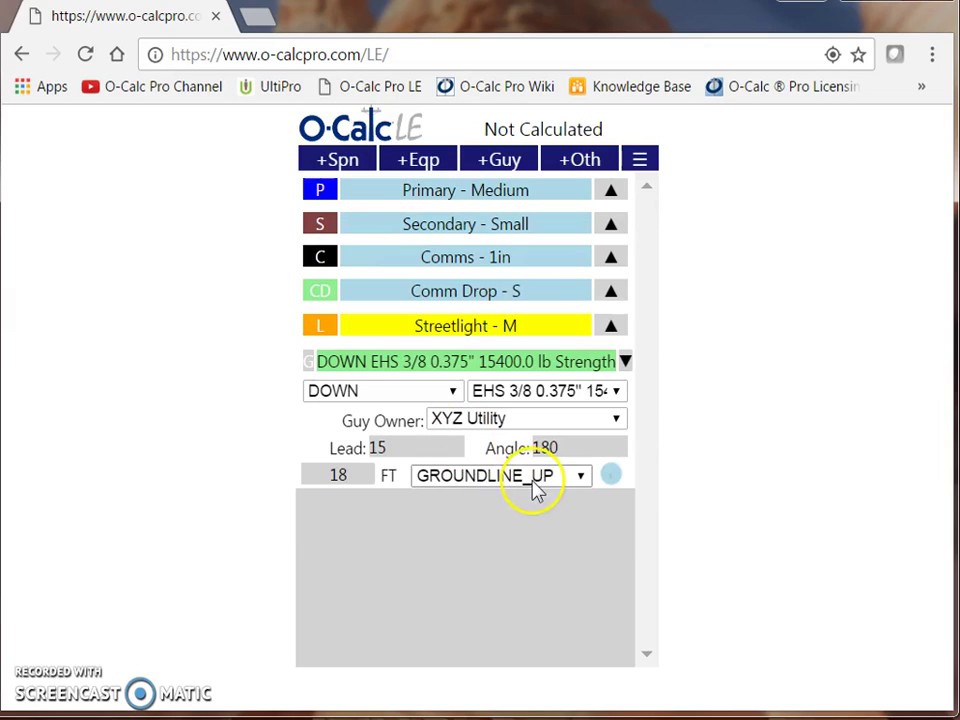
Set the down guy lead length to 12.
{"action": "left_click", "coordinate": [393, 450]}
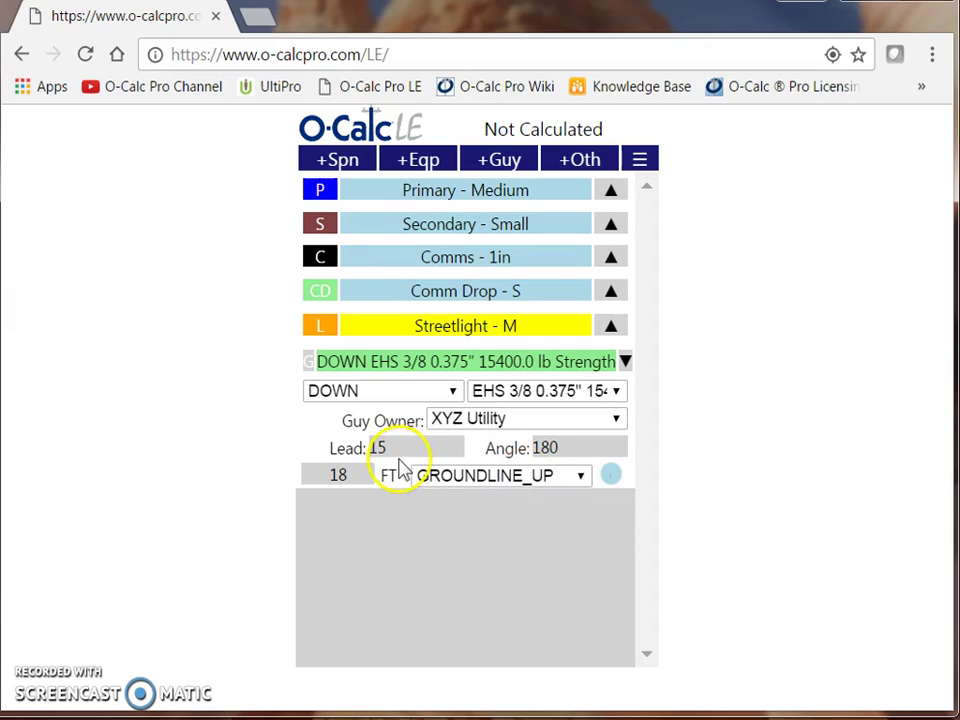
{"action": "left_click", "coordinate": [388, 448]}
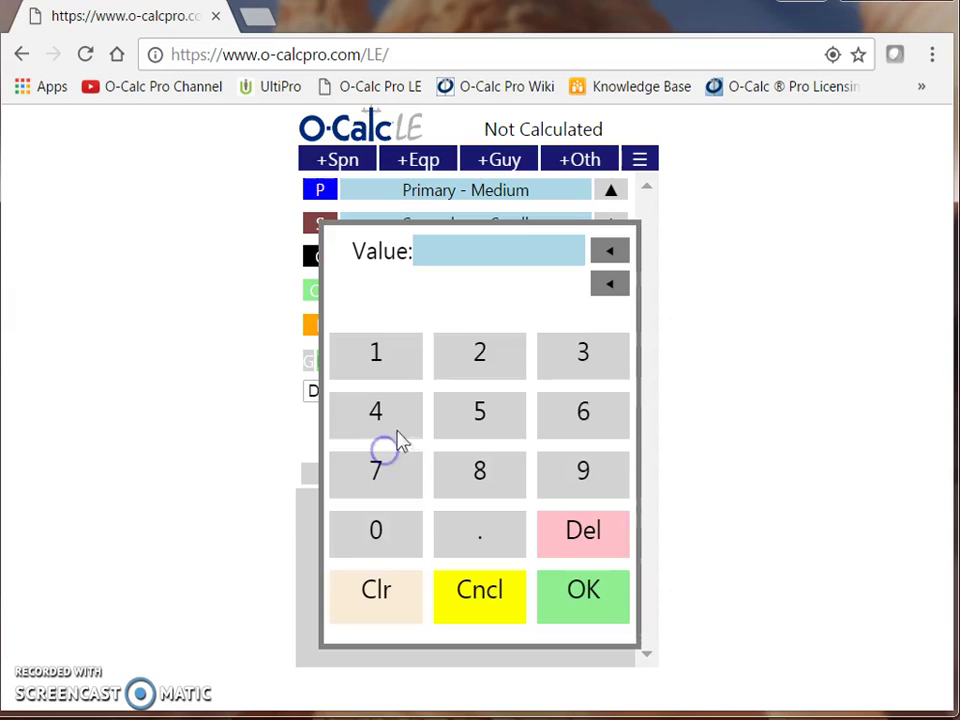
{"action": "left_click", "coordinate": [385, 360]}
{"action": "left_click", "coordinate": [479, 355]}
{"action": "left_click", "coordinate": [583, 592]}
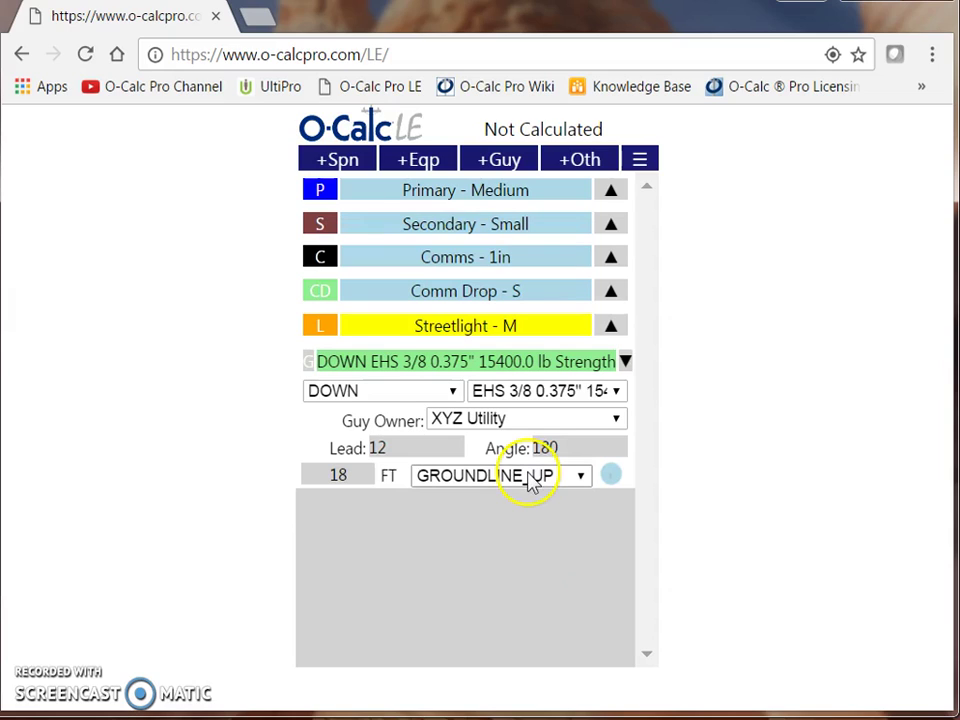
Set the down guy angle to 270 and collapse its details.
{"action": "left_click", "coordinate": [587, 446]}
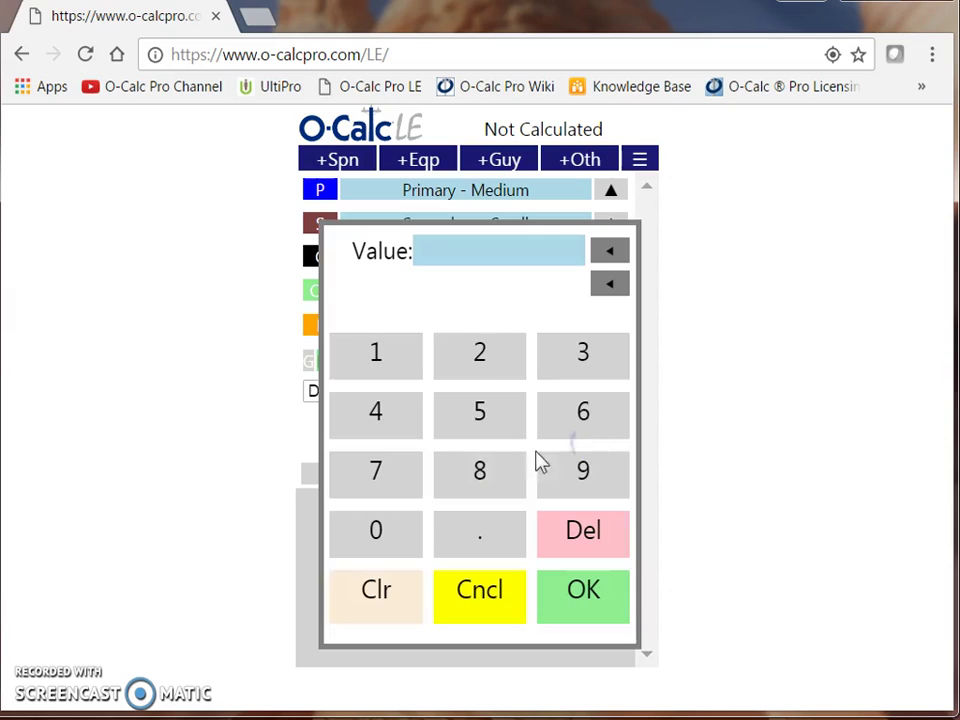
{"action": "left_click", "coordinate": [480, 355]}
{"action": "left_click", "coordinate": [390, 532]}
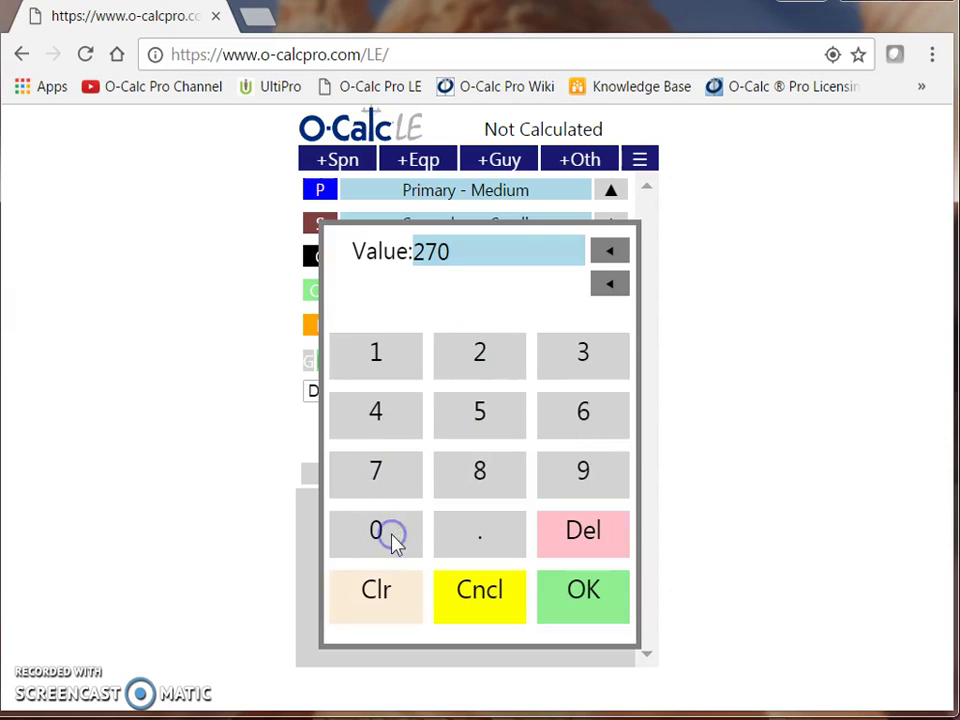
{"action": "left_click", "coordinate": [561, 619]}
{"action": "left_click", "coordinate": [624, 362]}
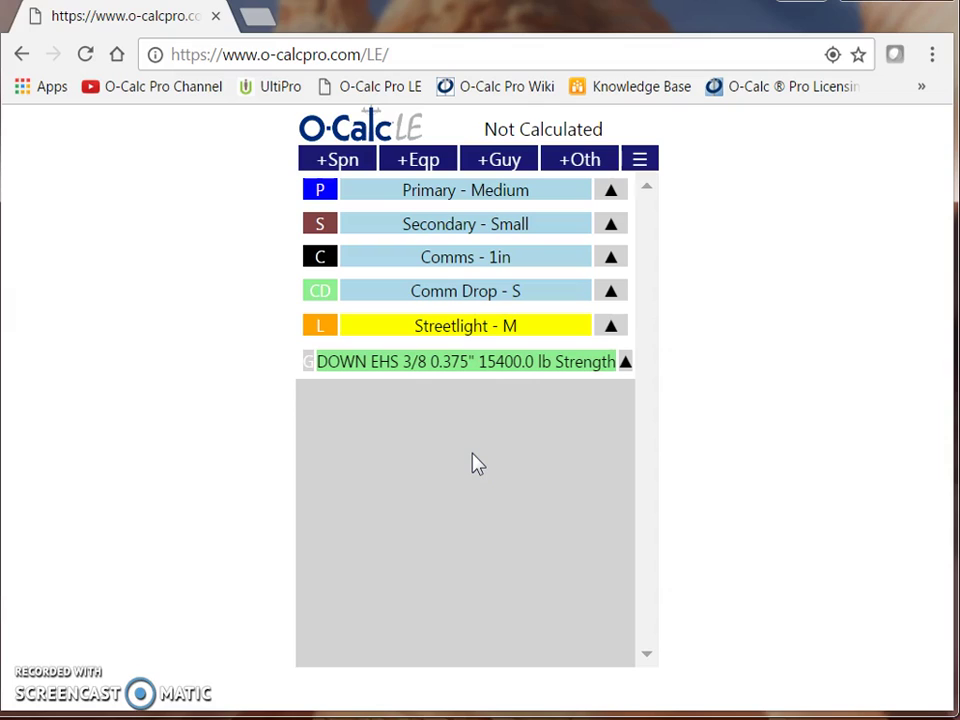
{"action": "left_click", "coordinate": [640, 162]}
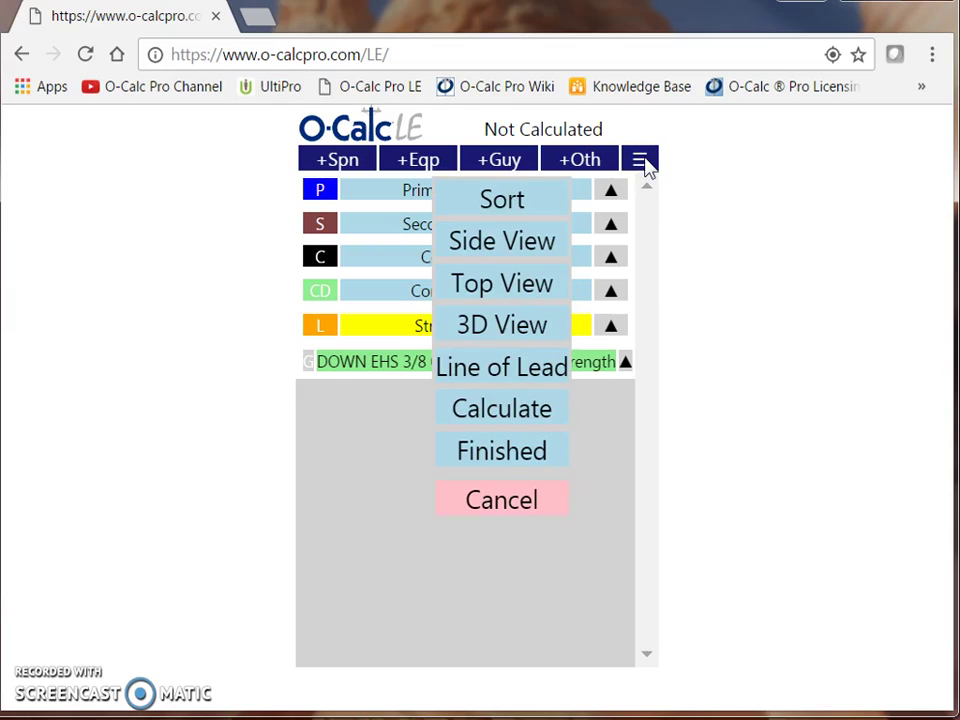
{"action": "left_click", "coordinate": [527, 245]}
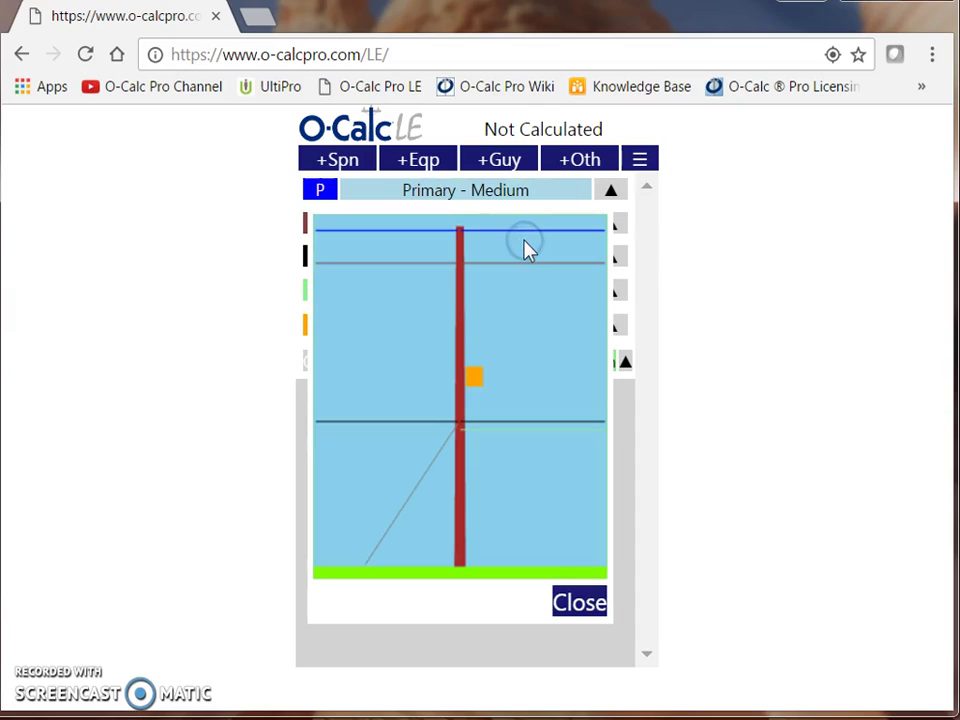
{"action": "mouse_move", "coordinate": [525, 246]}
{"action": "left_mouse_down"}
{"action": "mouse_move", "coordinate": [506, 242]}
{"action": "mouse_move", "coordinate": [519, 270]}
{"action": "mouse_move", "coordinate": [473, 310]}
{"action": "mouse_move", "coordinate": [508, 432]}
{"action": "left_mouse_up"}
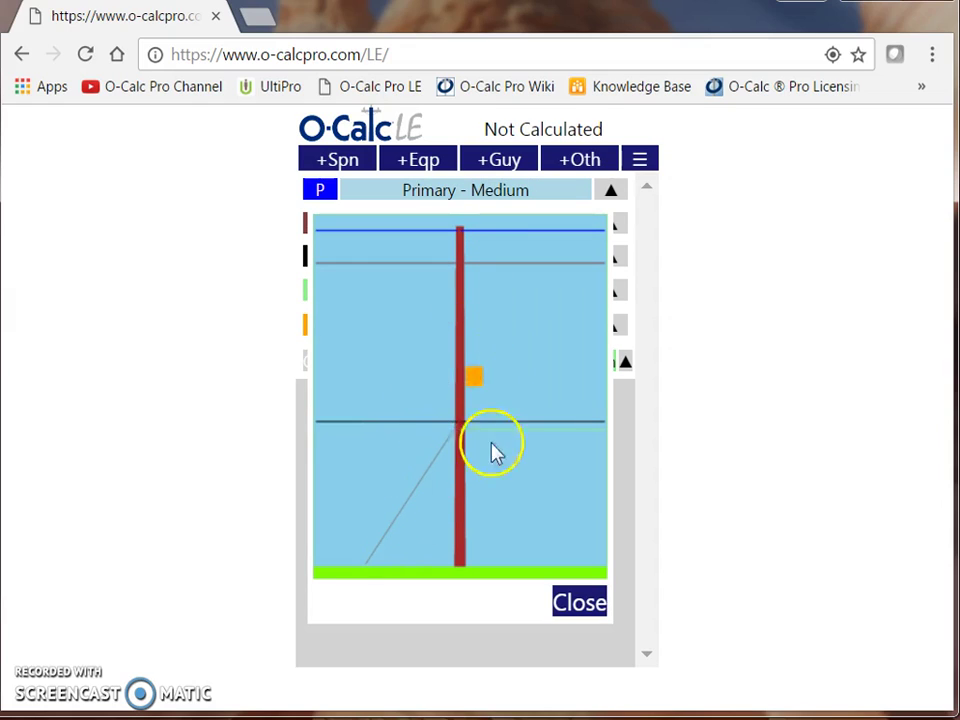
{"action": "left_click", "coordinate": [577, 603]}
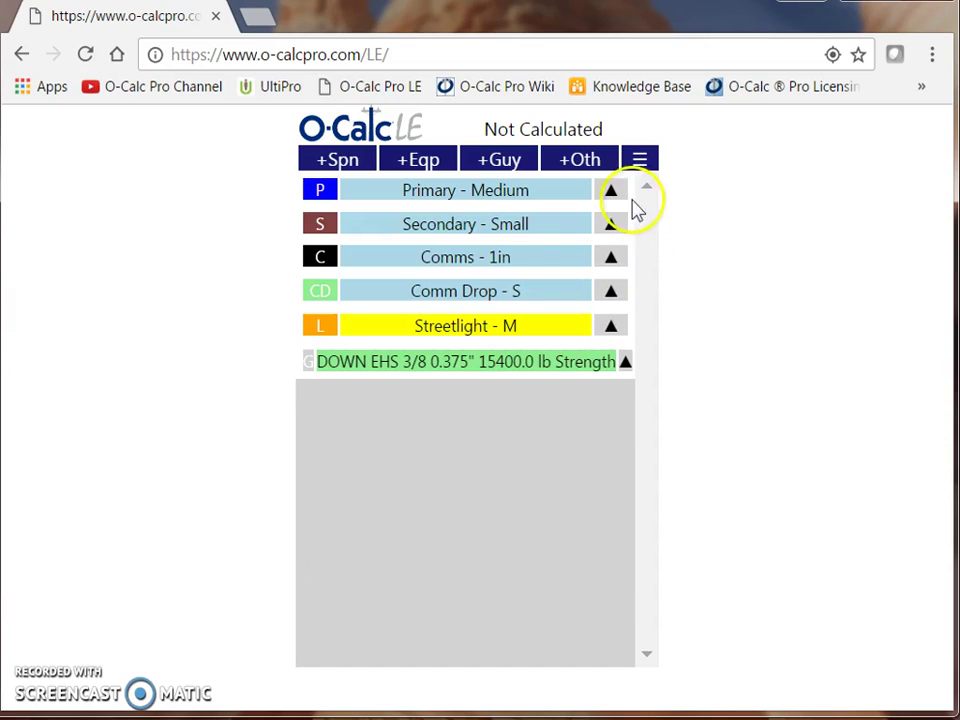
{"action": "left_click", "coordinate": [639, 162]}
{"action": "left_click", "coordinate": [520, 283]}
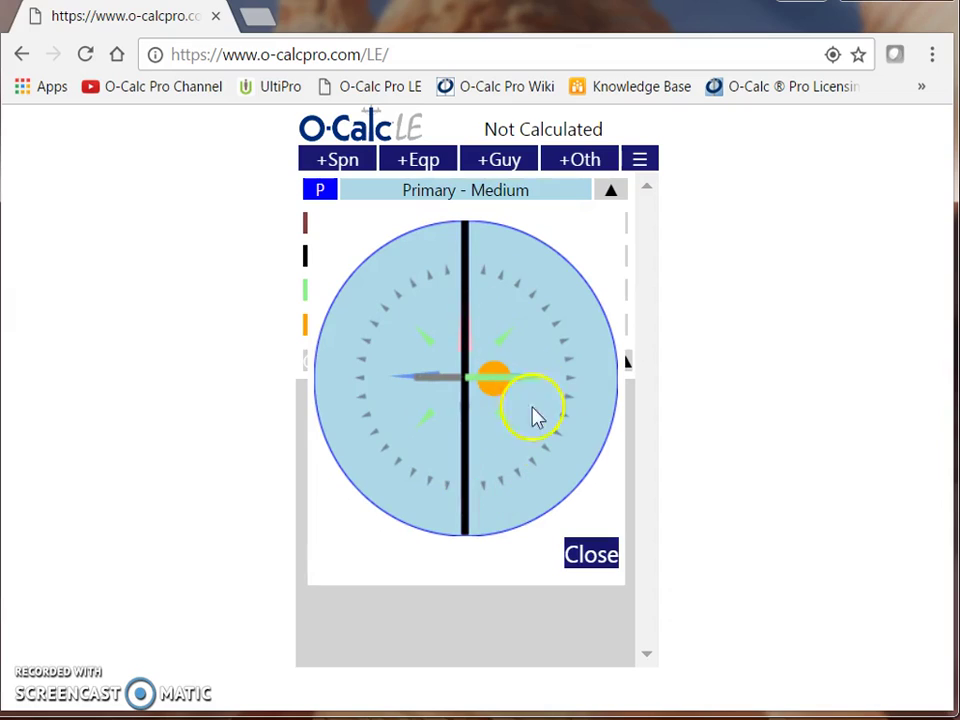
{"action": "left_click", "coordinate": [598, 558]}
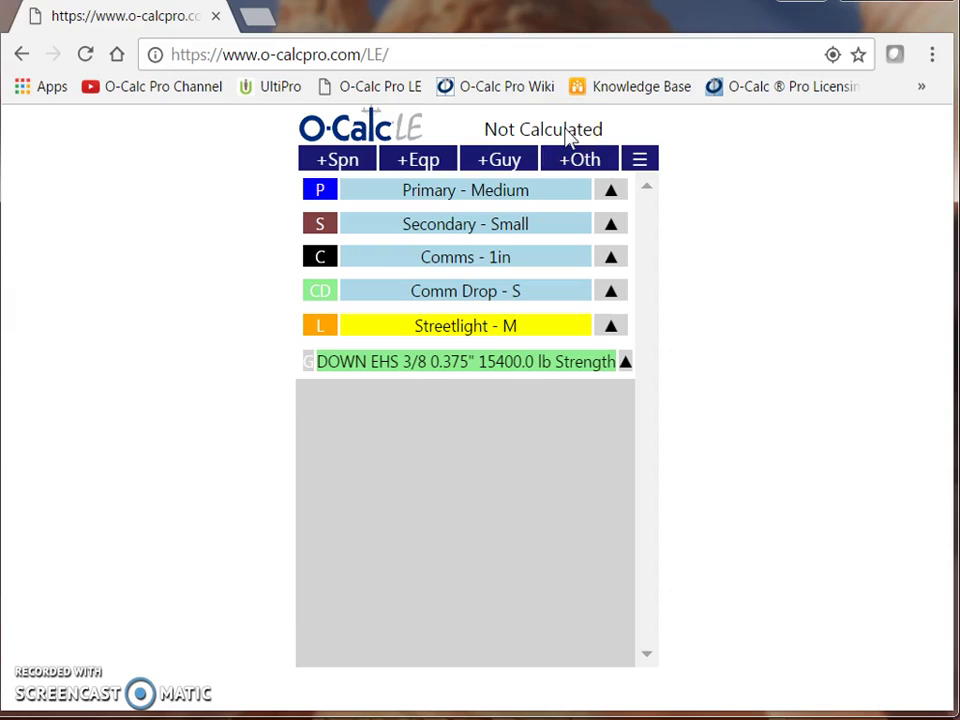
Calculate the pole, giving 29% loading with wind at 270°.
{"action": "left_click", "coordinate": [640, 157]}
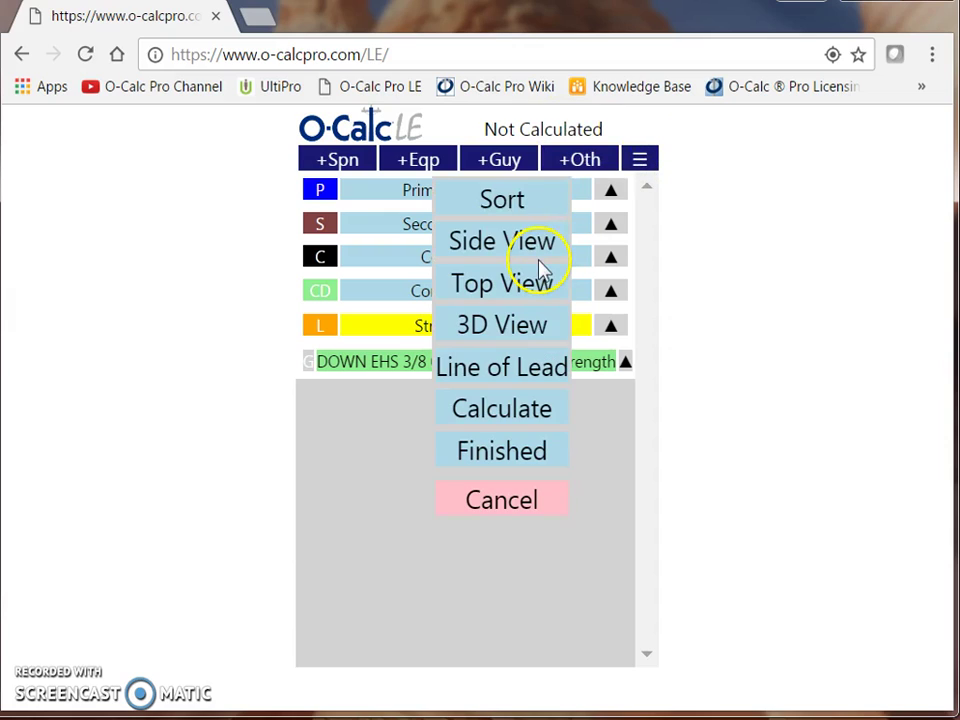
{"action": "left_click", "coordinate": [528, 414]}
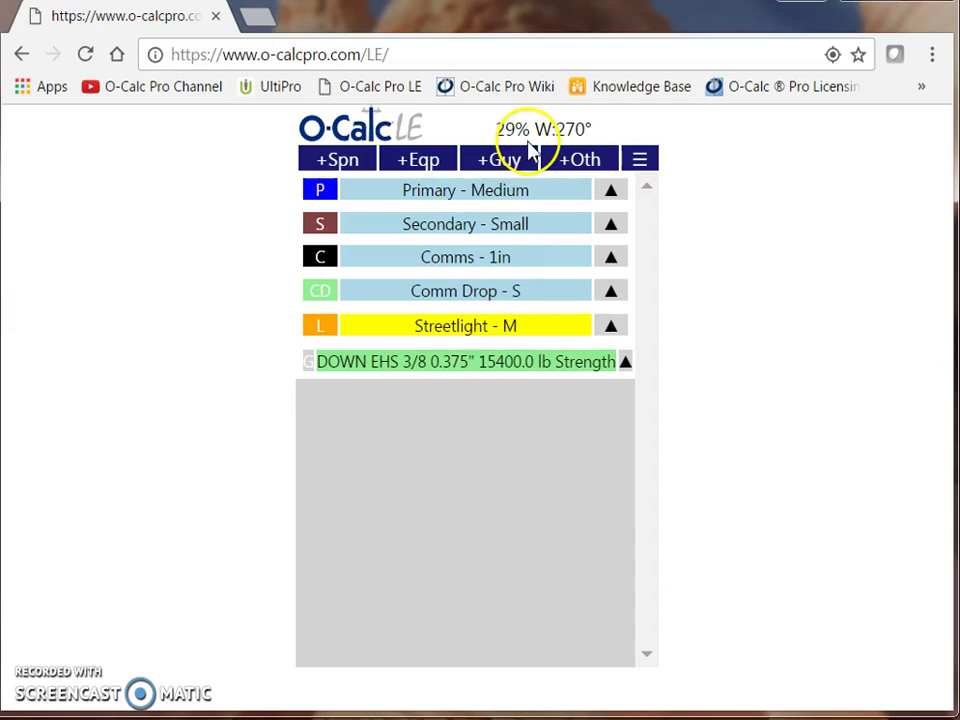
{"action": "left_click", "coordinate": [579, 134]}
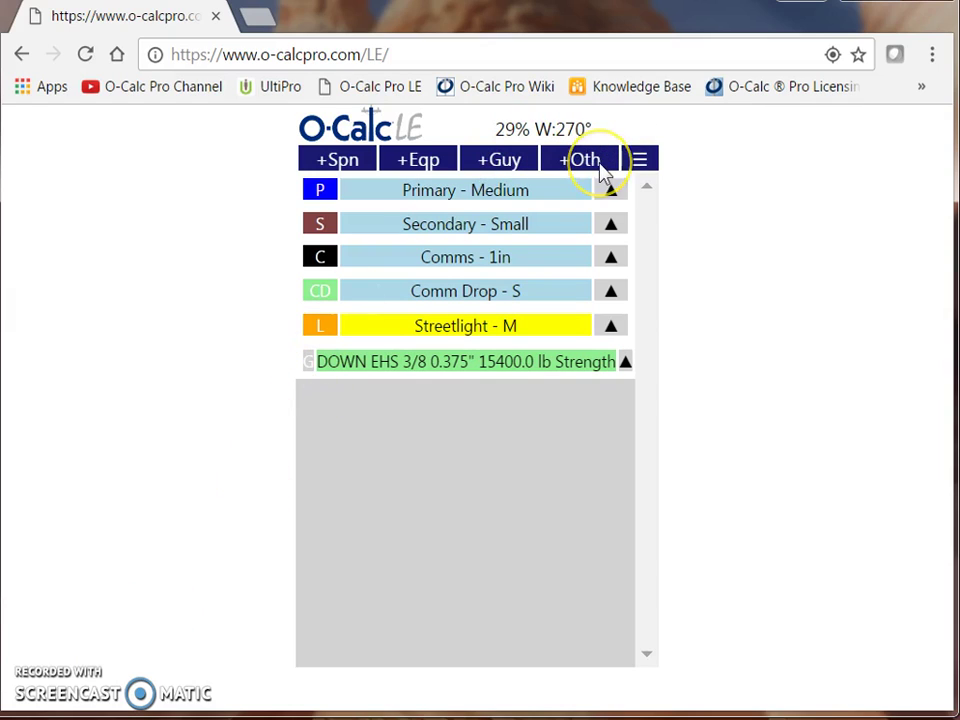
Add User defined Data with Bird Nest ticked under Issues at Pole, then collapse it.
{"action": "left_click", "coordinate": [593, 168]}
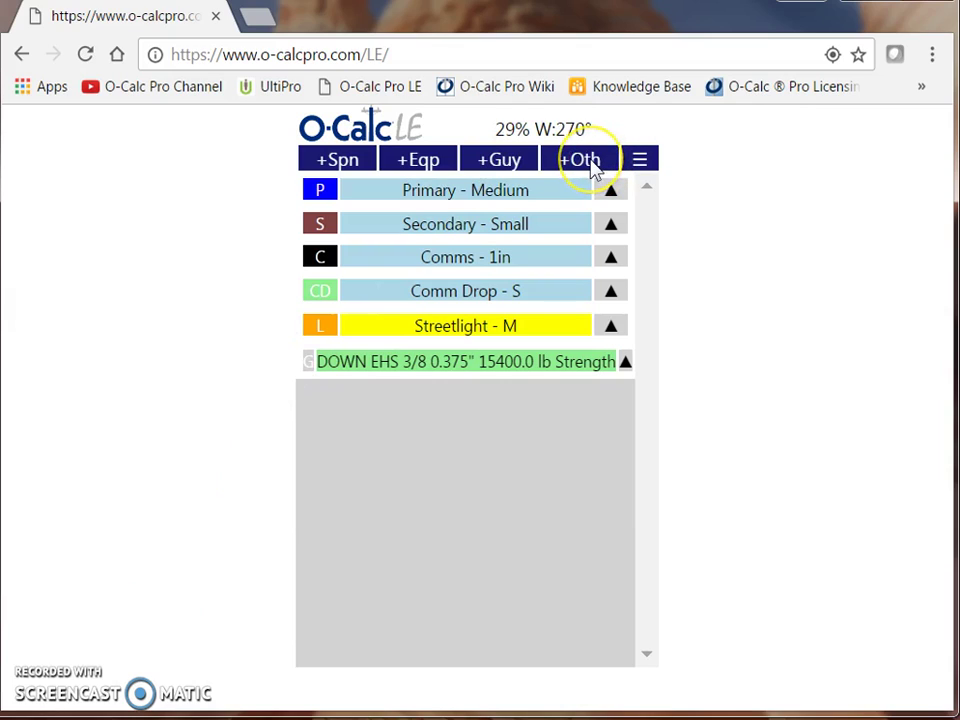
{"action": "left_click", "coordinate": [570, 168]}
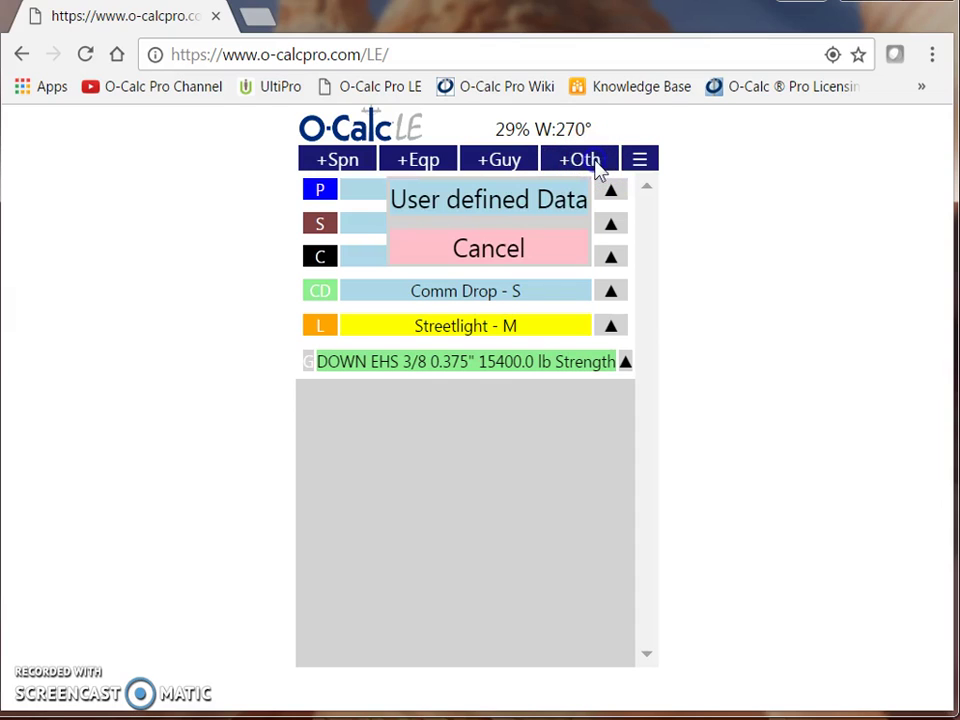
{"action": "left_click", "coordinate": [527, 201]}
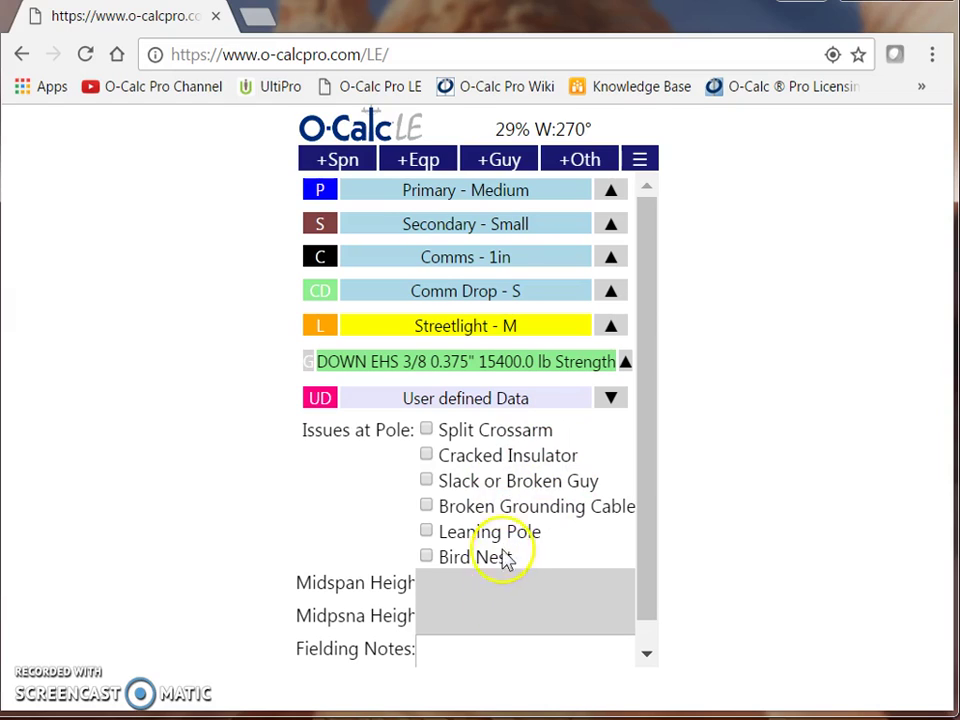
{"action": "scroll", "coordinate": [503, 575], "scroll_direction": "down", "scroll_amount": 1}
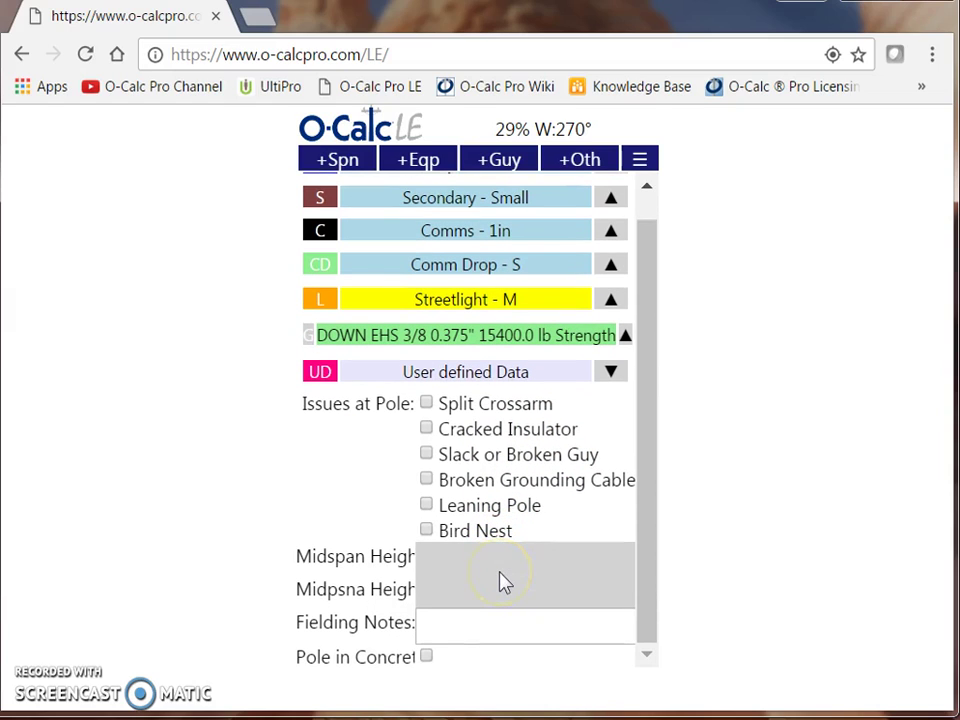
{"action": "left_click", "coordinate": [460, 627]}
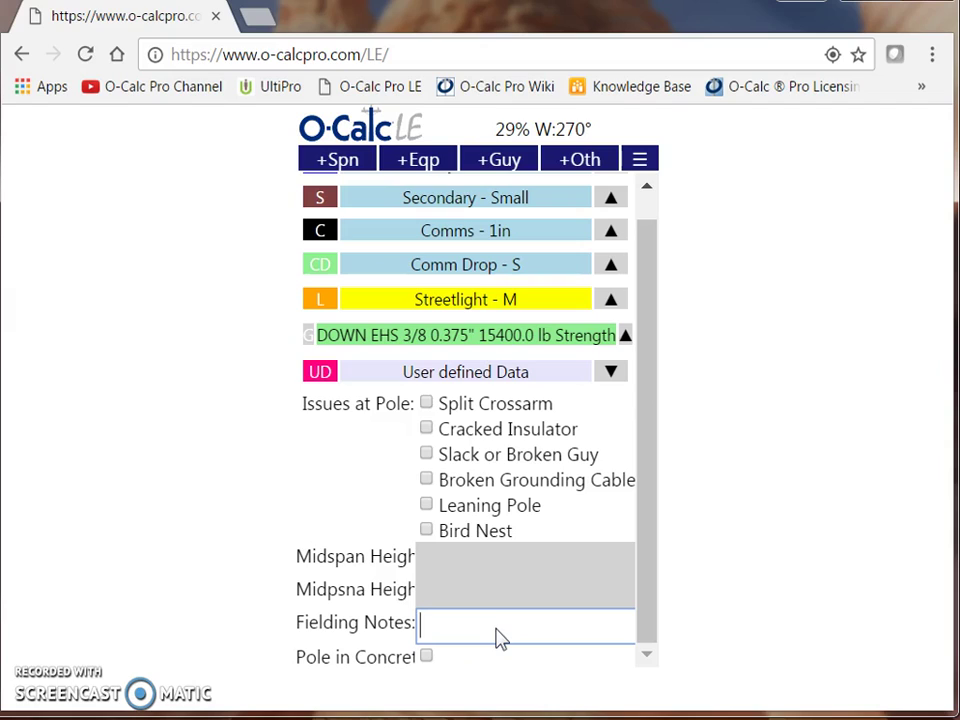
{"action": "left_click", "coordinate": [427, 530]}
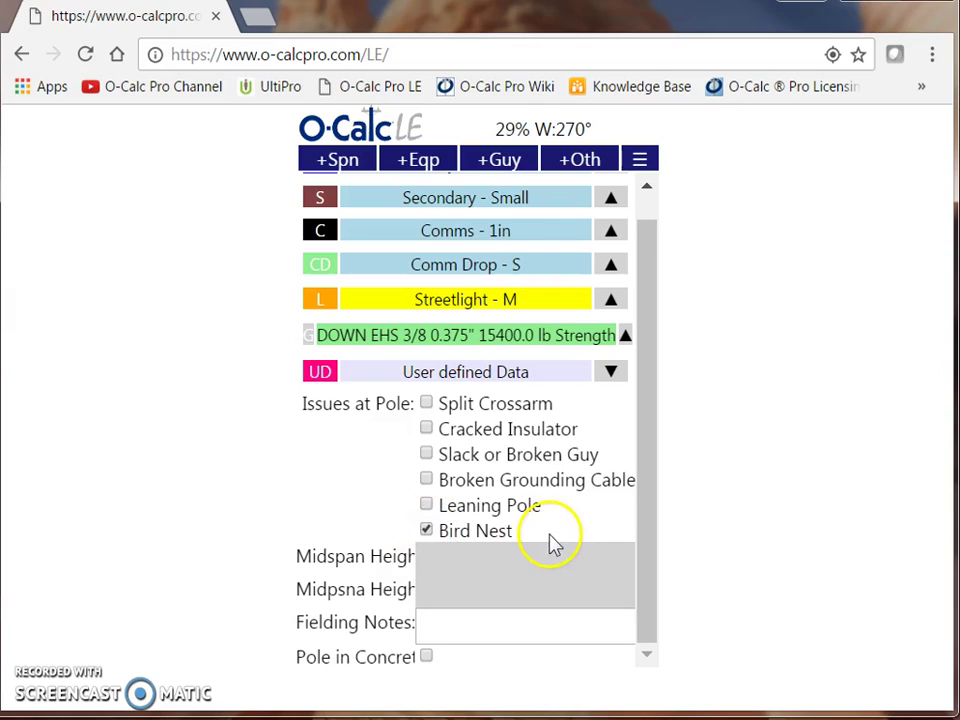
{"action": "left_click", "coordinate": [611, 373]}
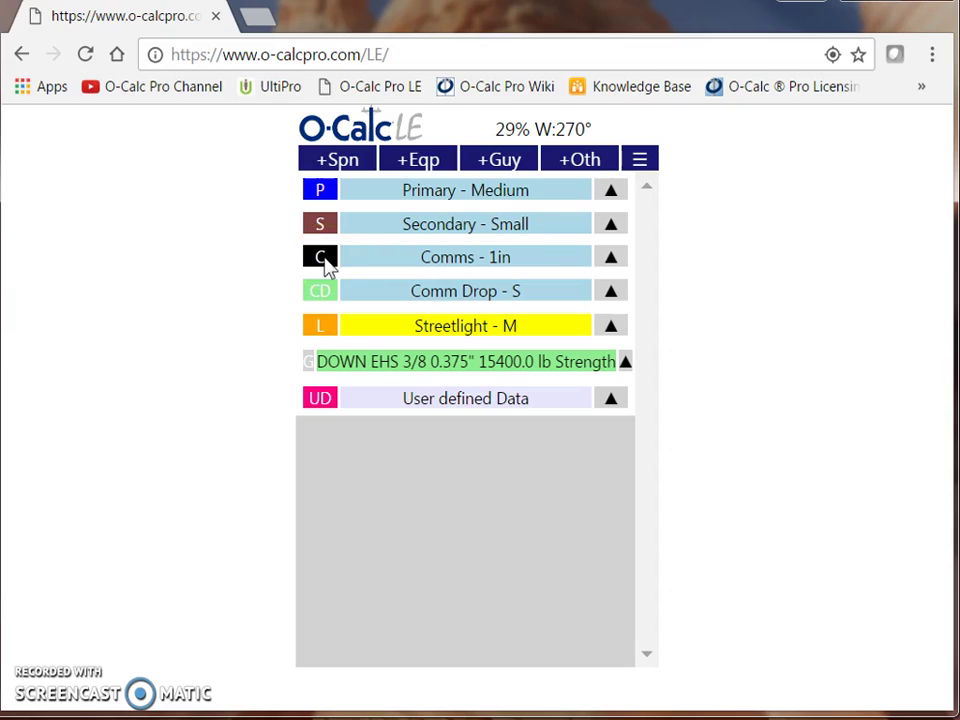
{"action": "left_click", "coordinate": [635, 170]}
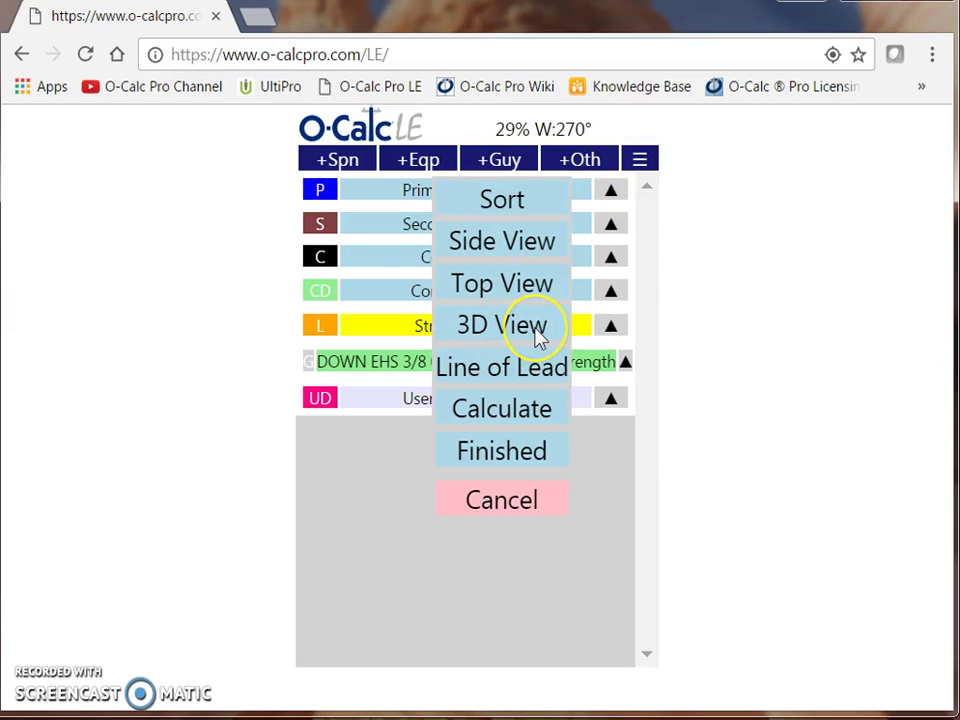
{"action": "left_click", "coordinate": [536, 332]}
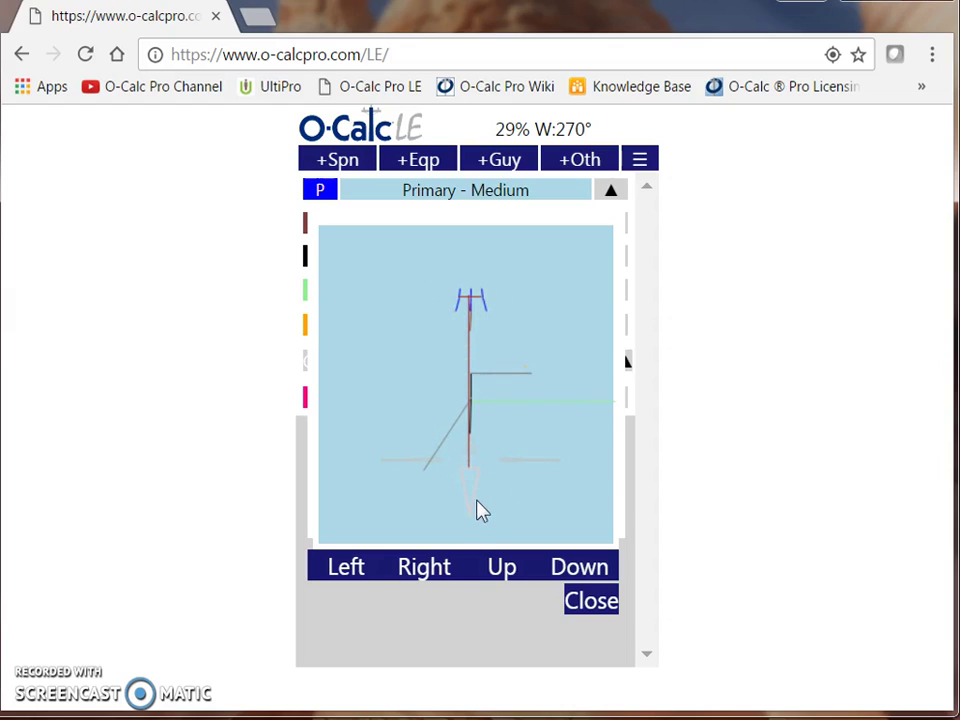
{"action": "left_click", "coordinate": [510, 510]}
{"action": "left_click", "coordinate": [506, 567]}
{"action": "left_click", "coordinate": [590, 567]}
{"action": "left_click", "coordinate": [500, 571]}
{"action": "left_click", "coordinate": [506, 575]}
{"action": "left_click", "coordinate": [556, 567]}
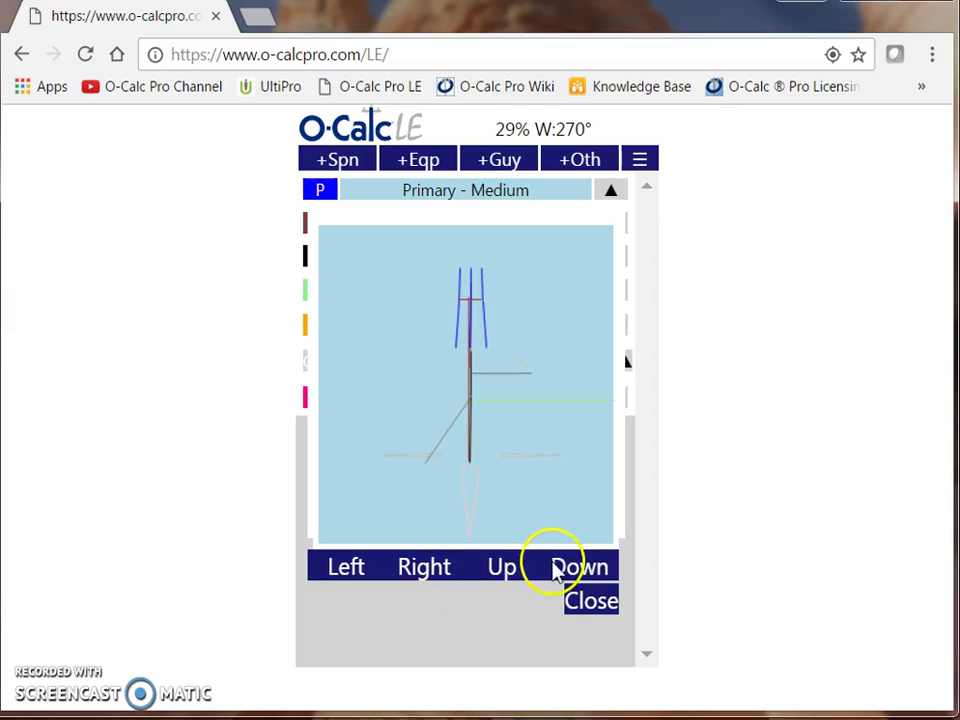
{"action": "left_click", "coordinate": [566, 569]}
{"action": "left_click", "coordinate": [425, 575]}
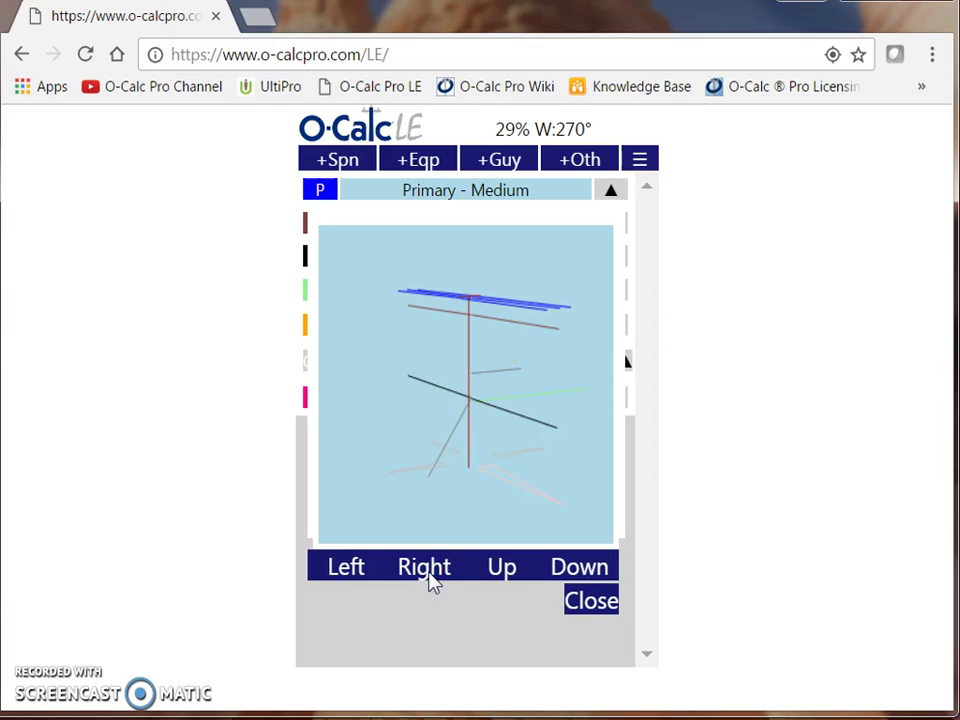
{"action": "left_click", "coordinate": [579, 597]}
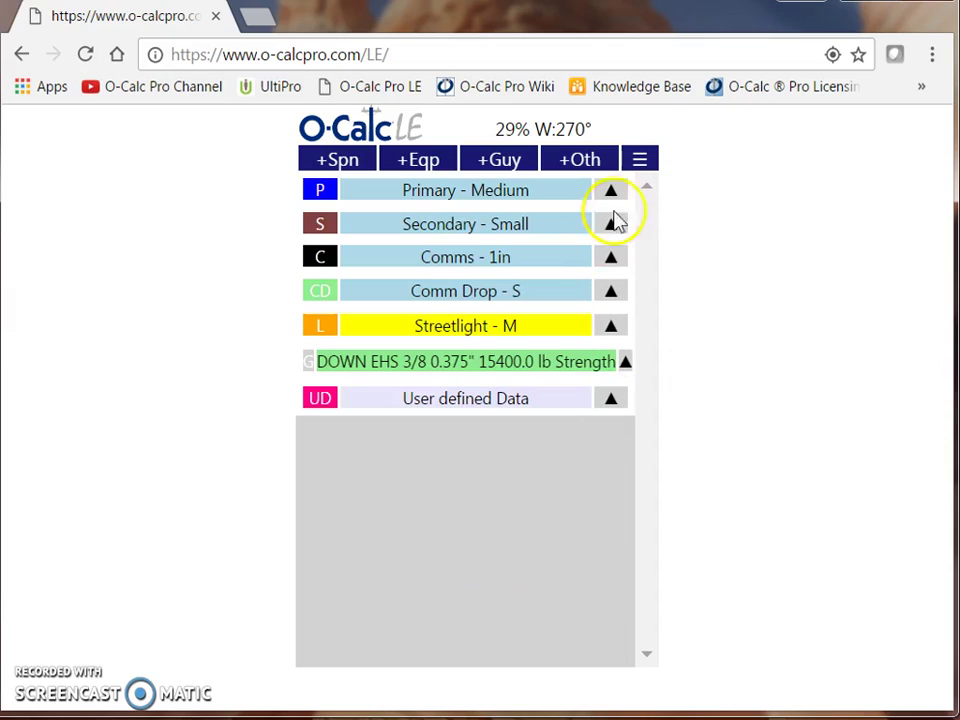
{"action": "left_click", "coordinate": [641, 166]}
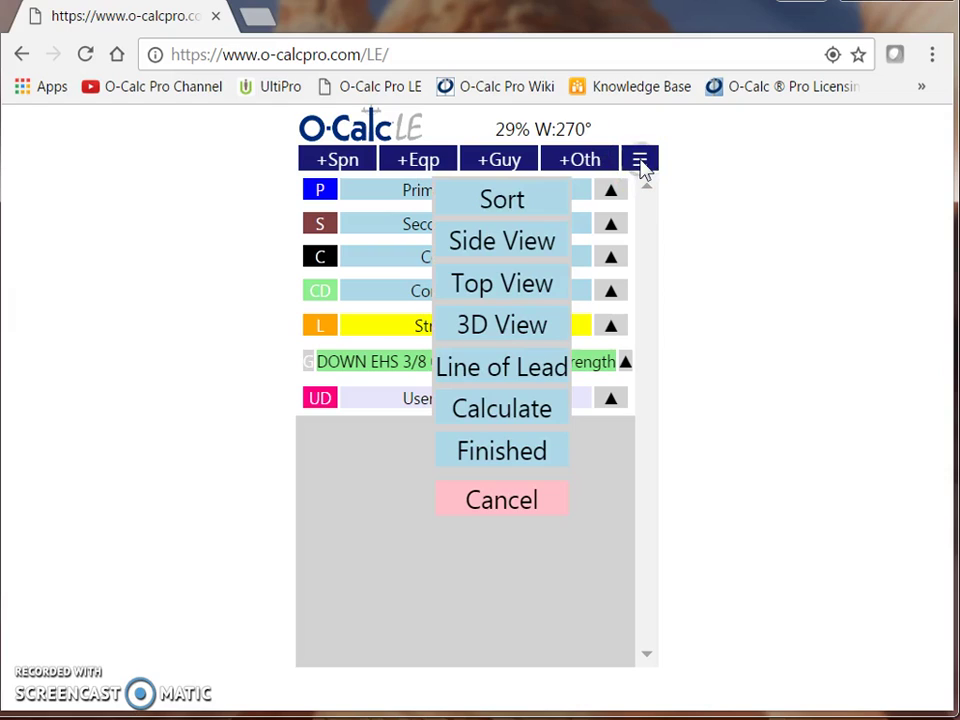
{"action": "left_click", "coordinate": [528, 410]}
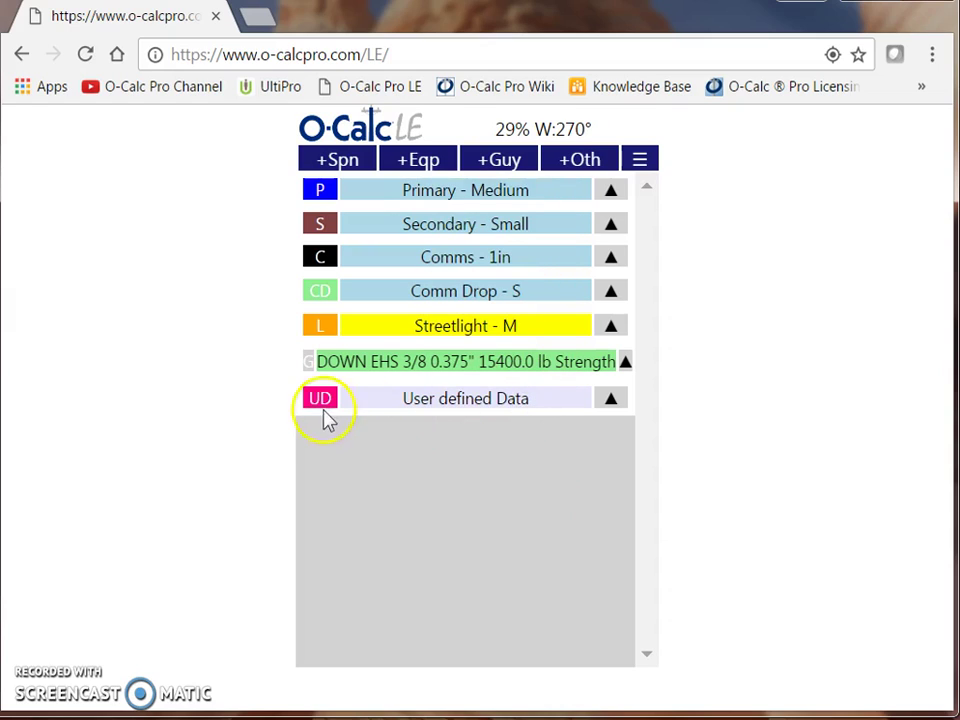
{"action": "left_click", "coordinate": [638, 162]}
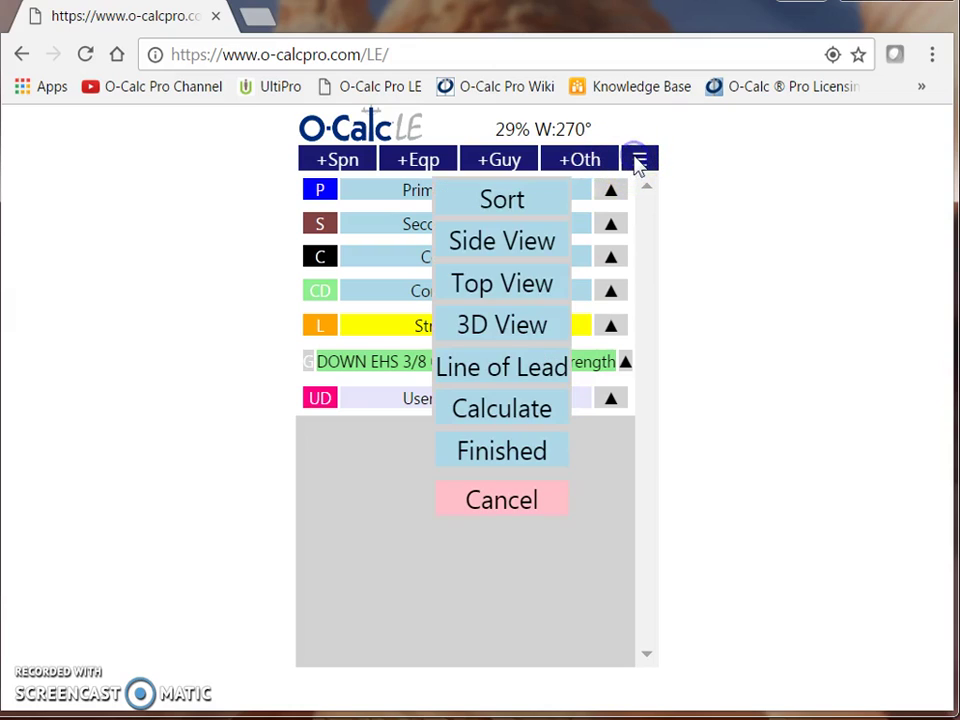
{"action": "left_click", "coordinate": [521, 372]}
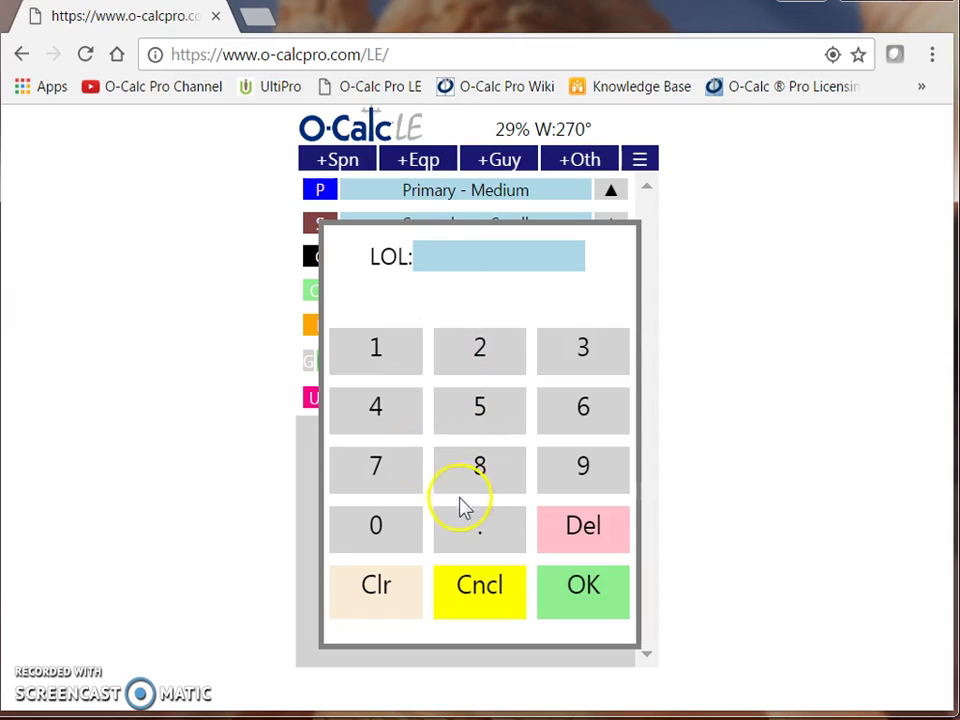
{"action": "left_click", "coordinate": [490, 598]}
{"action": "left_click", "coordinate": [640, 161]}
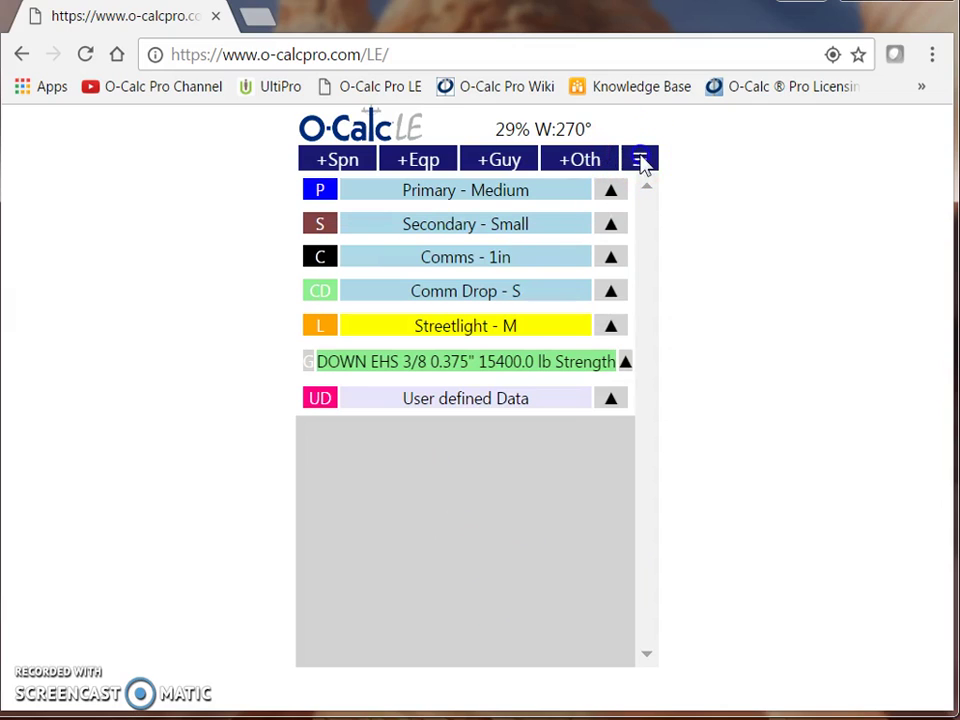